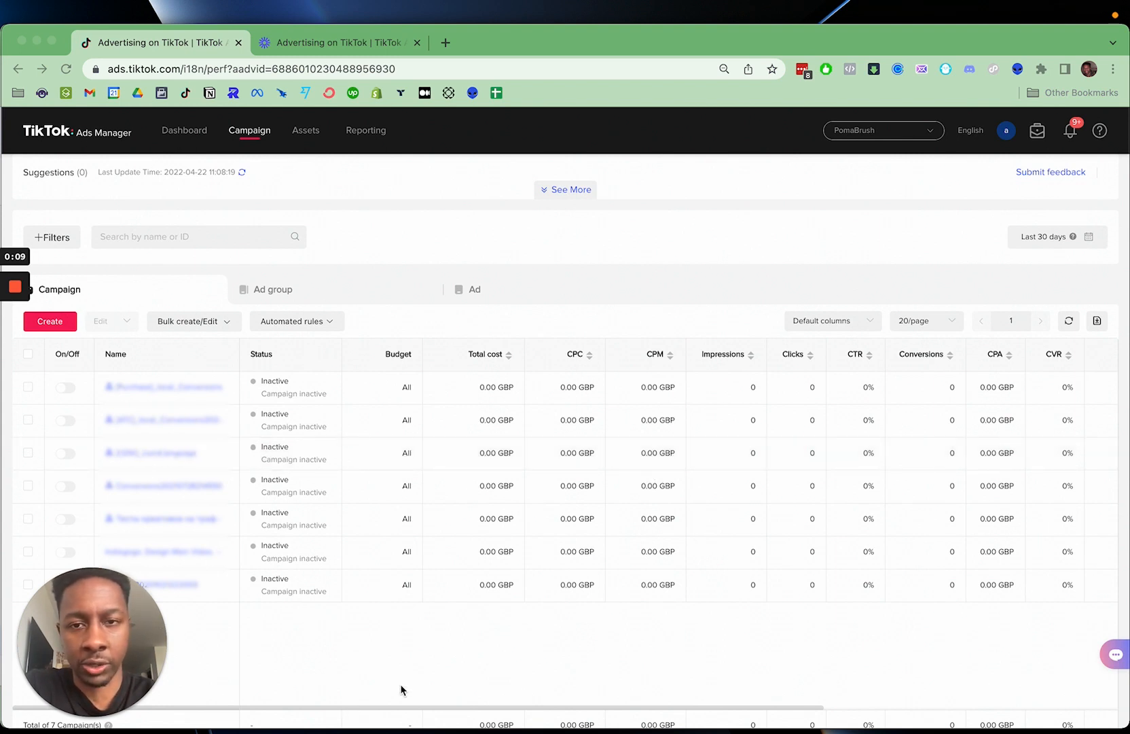
- Create a new campaign, starting over instead of continuing from the last edit
scroll(412, 619, up, 1)
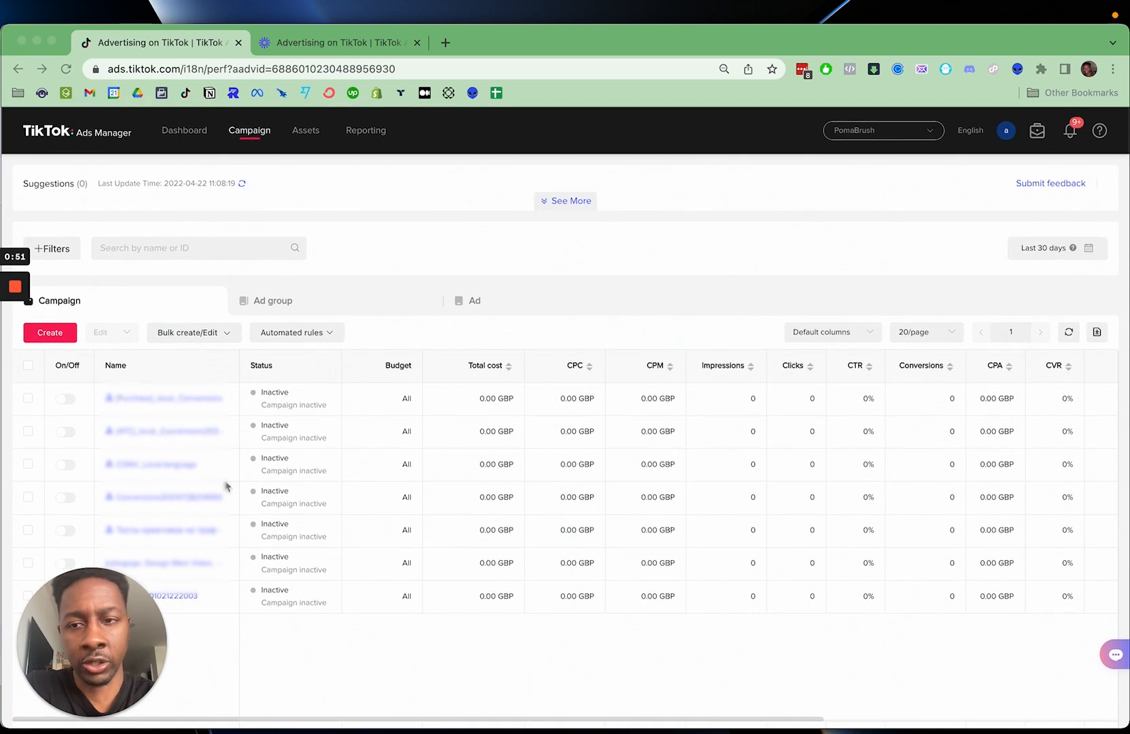
click(55, 336)
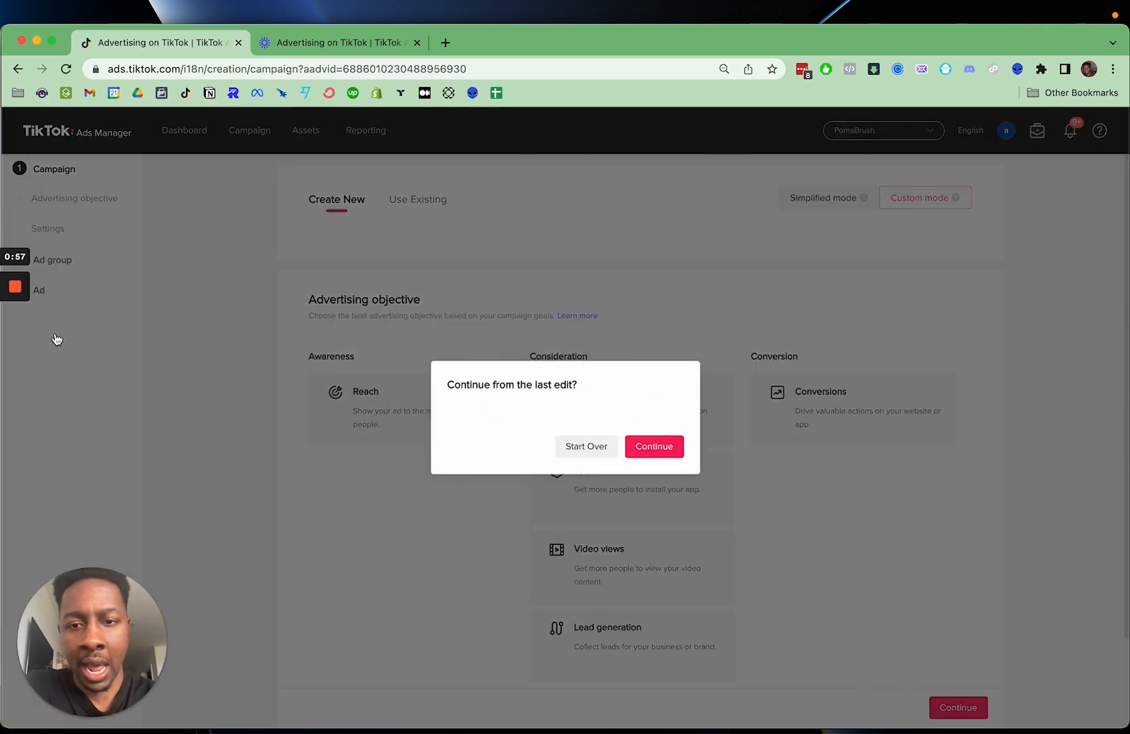
click(592, 453)
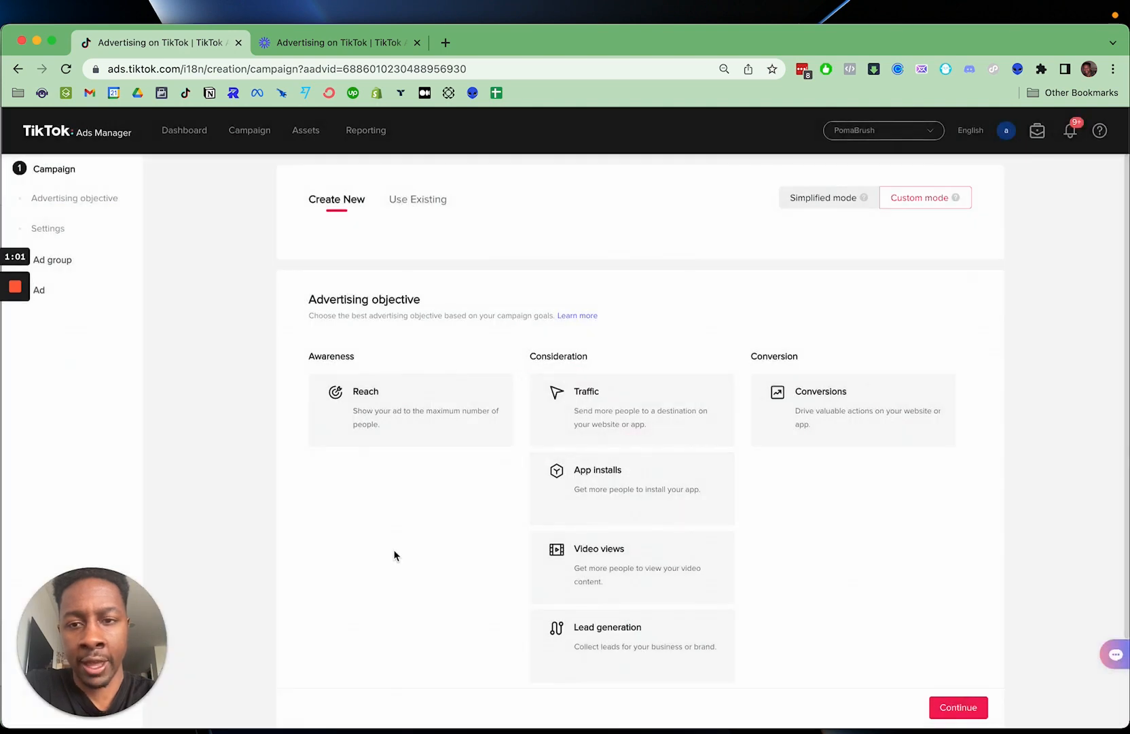
- Review the available advertising objectives and choose Conversions for the campaign
scroll(394, 555, down, 1)
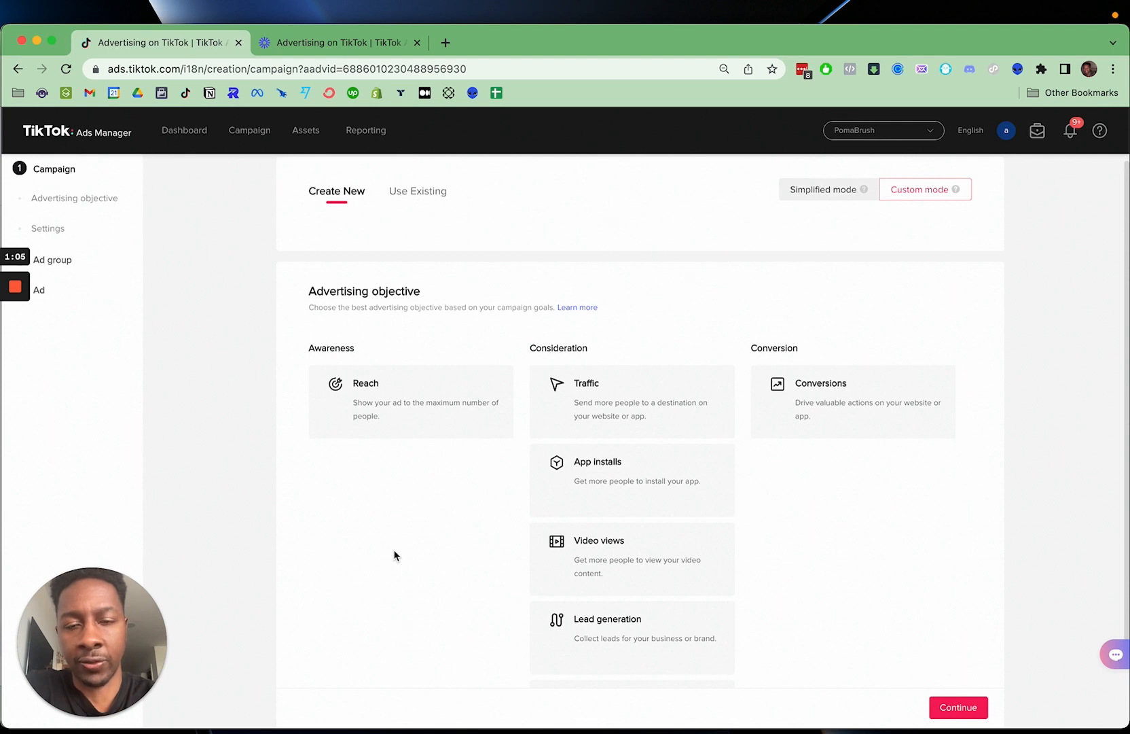
scroll(406, 570, down, 3)
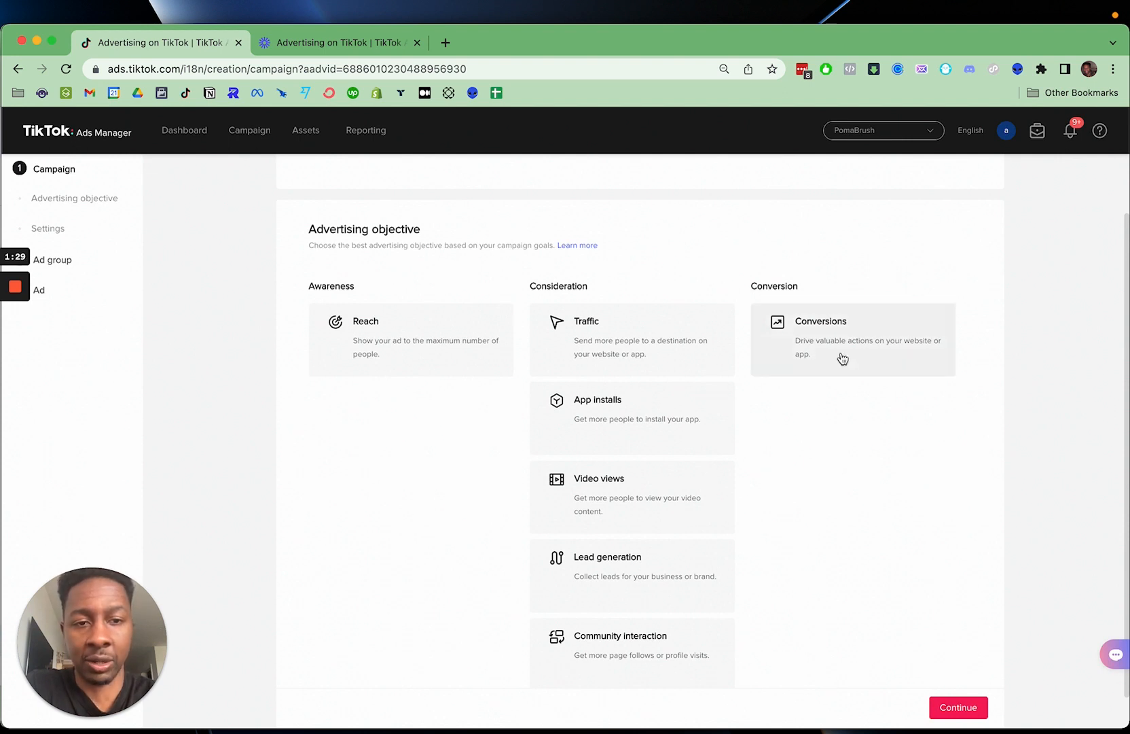
scroll(823, 384, down, 1)
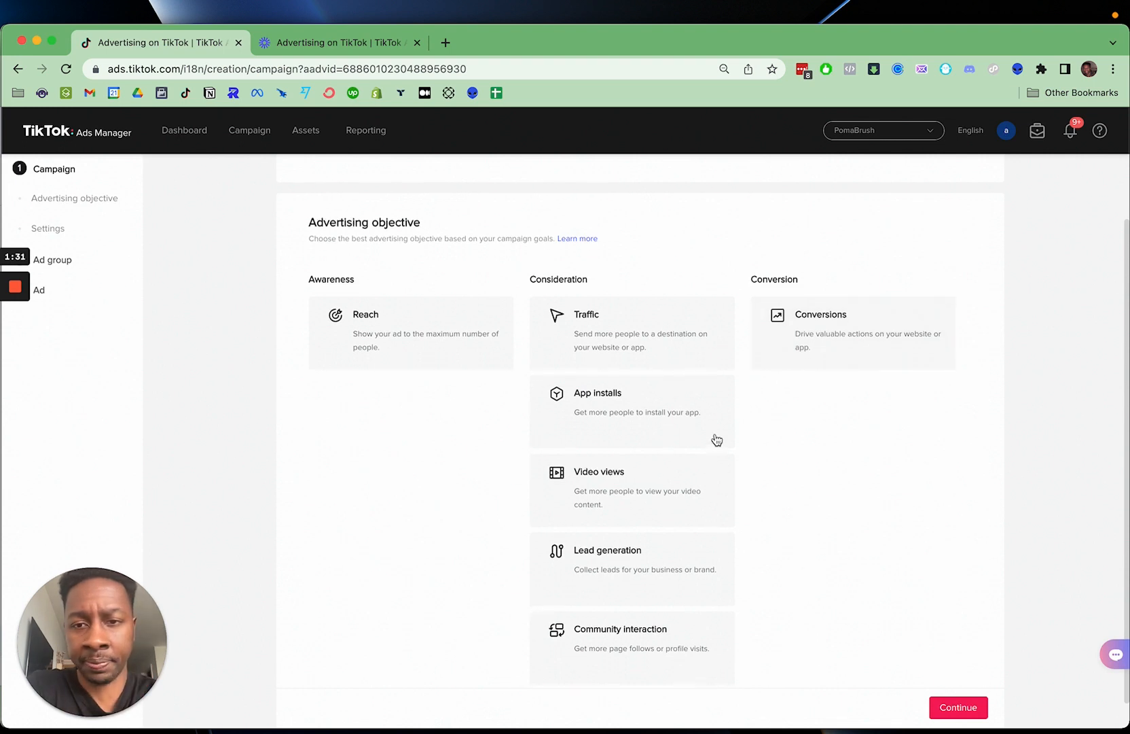
scroll(695, 443, down, 1)
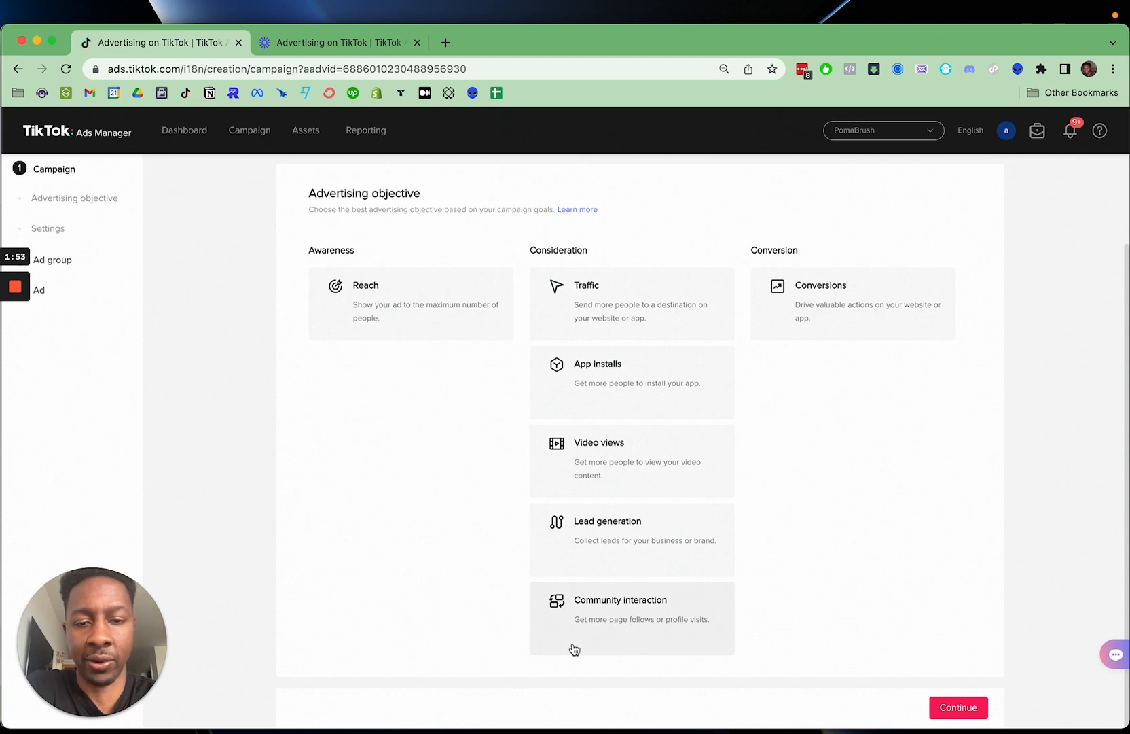
scroll(842, 581, up, 1)
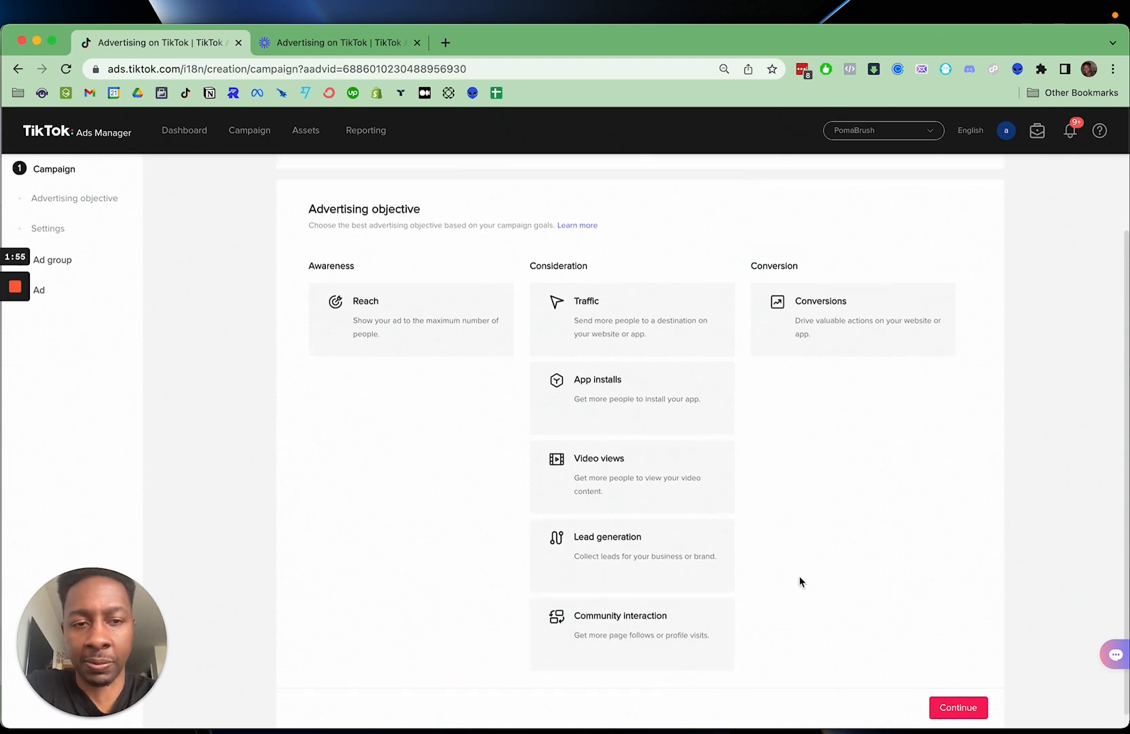
click(838, 319)
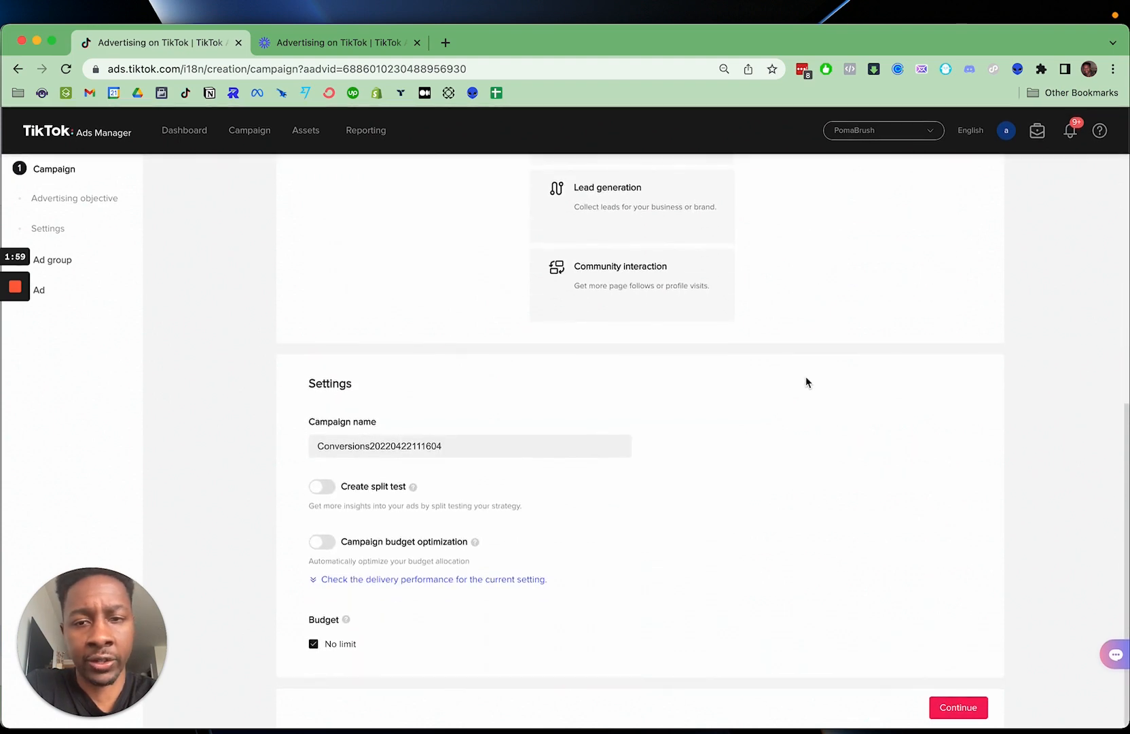
- Rename the campaign as 220422_CONV_DEMO
click(445, 445)
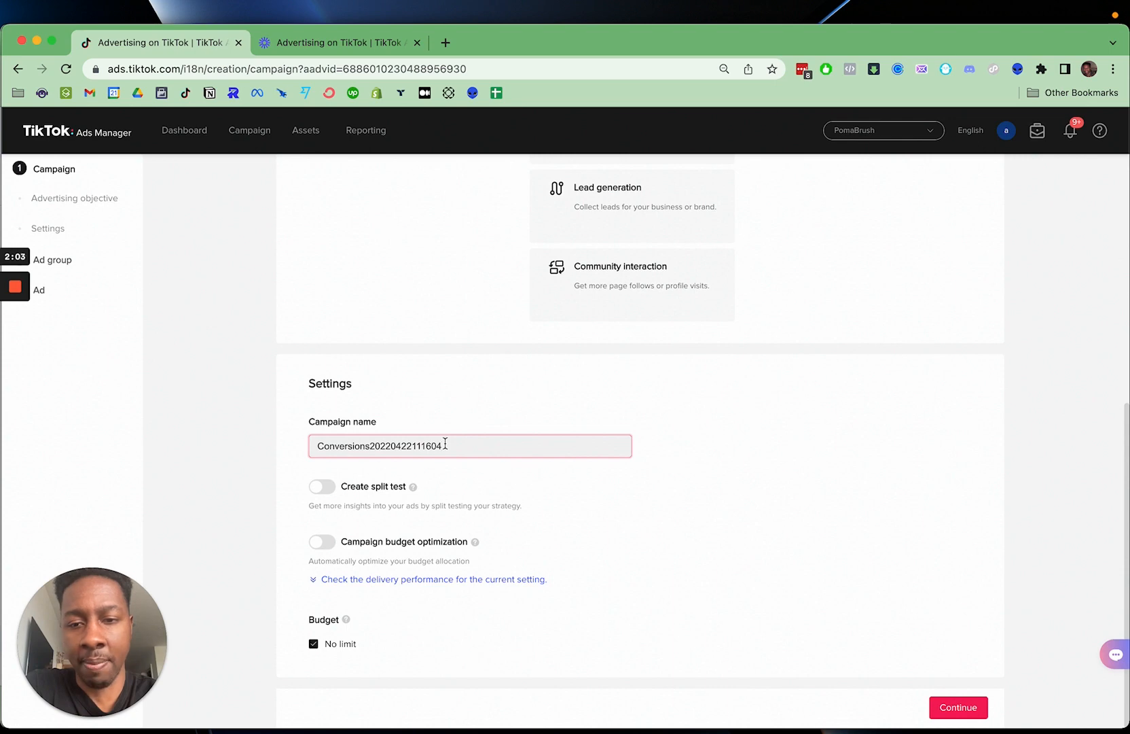
double_click(445, 445)
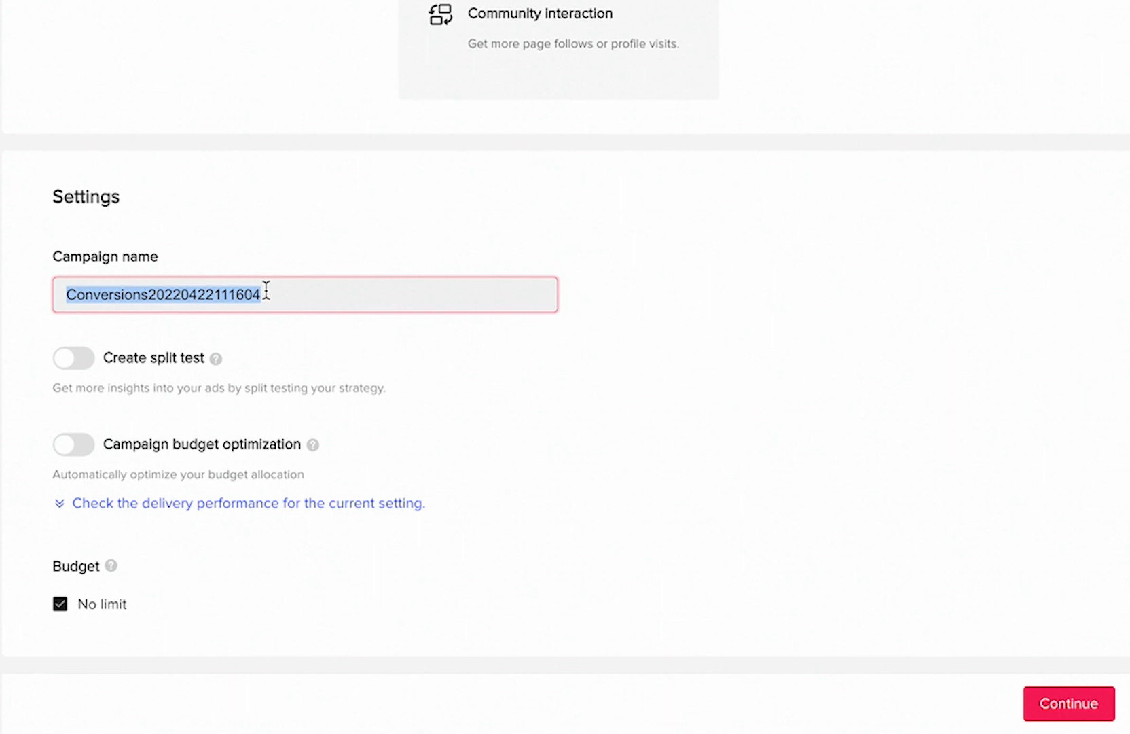
text(22)
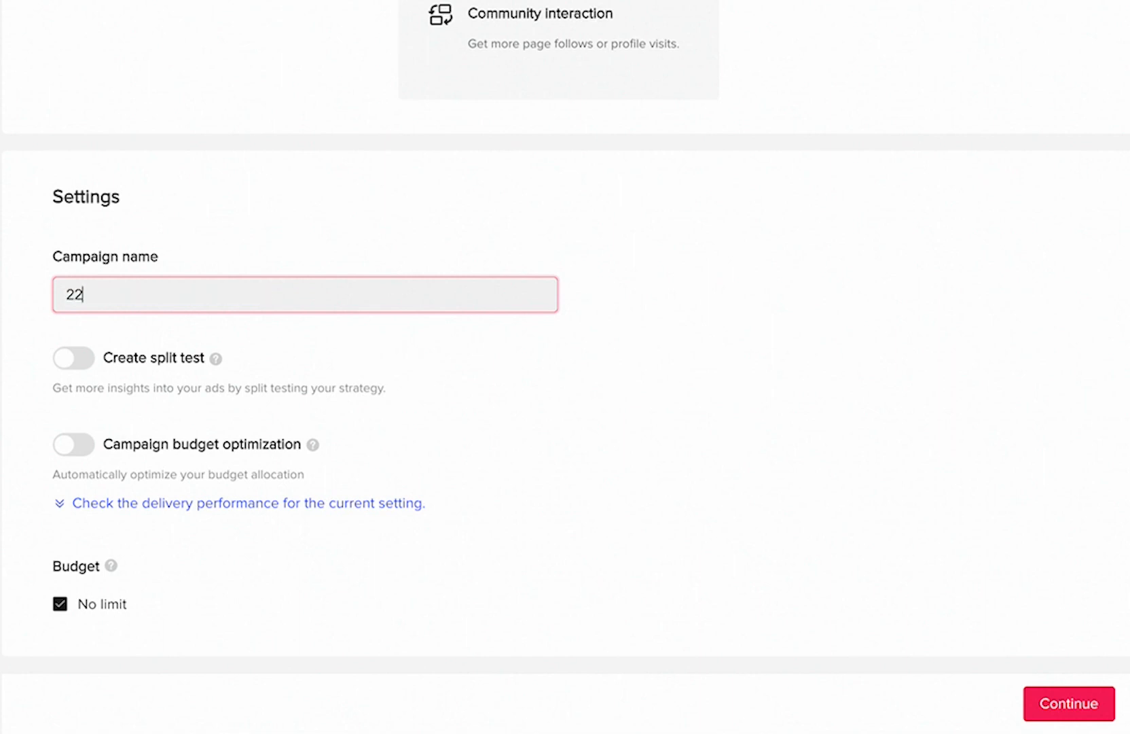
text(0422_CONV_)
text(DEMO)
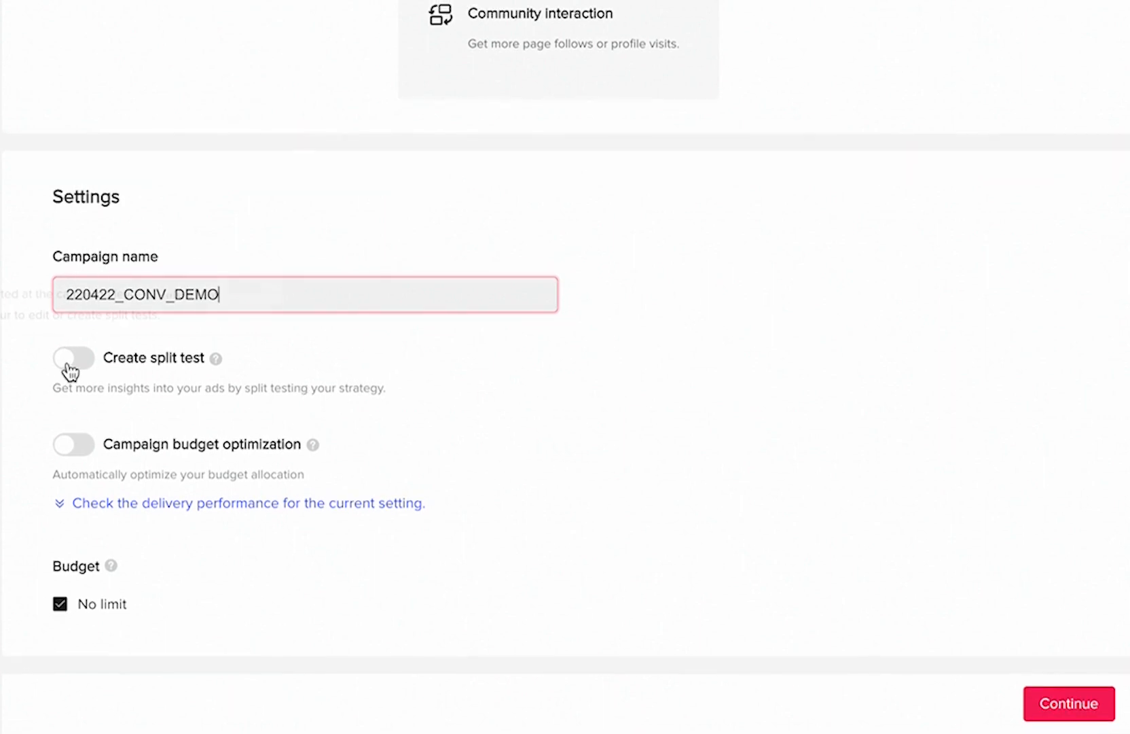
- Examine the split test and campaign budget optimization explanations, including the delivery performance comparison for the current setting
mouse_move(218, 371)
mouse_move(312, 446)
click(61, 508)
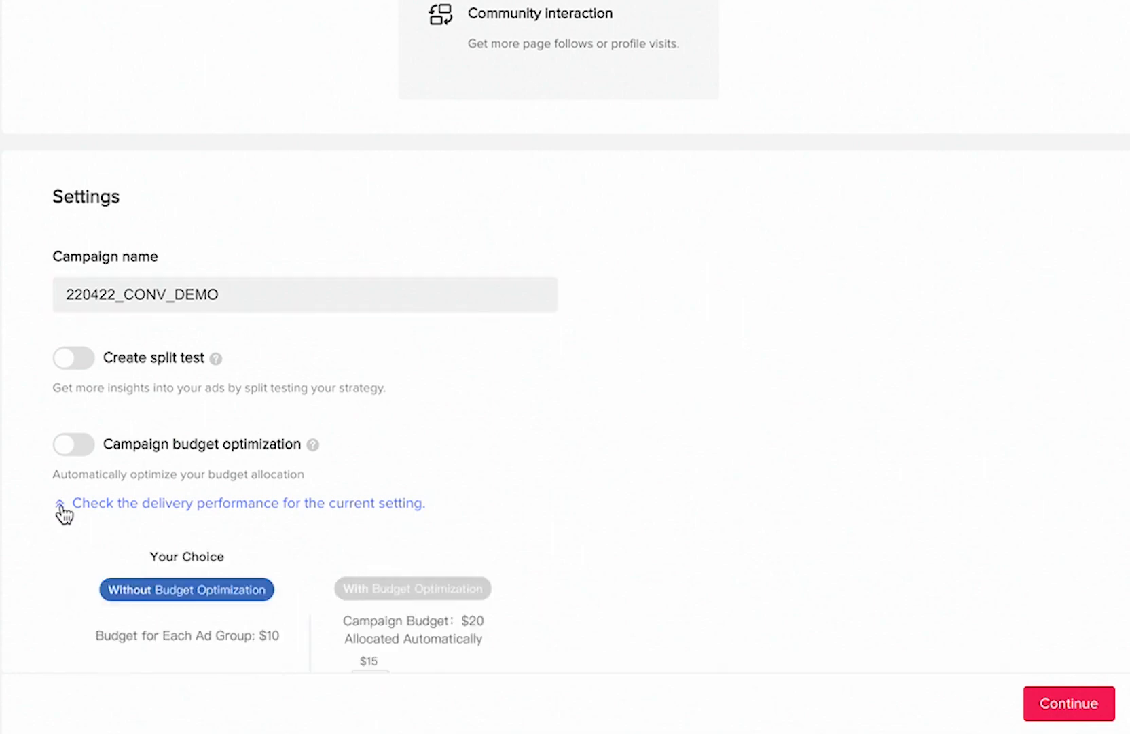
scroll(163, 544, down, 1)
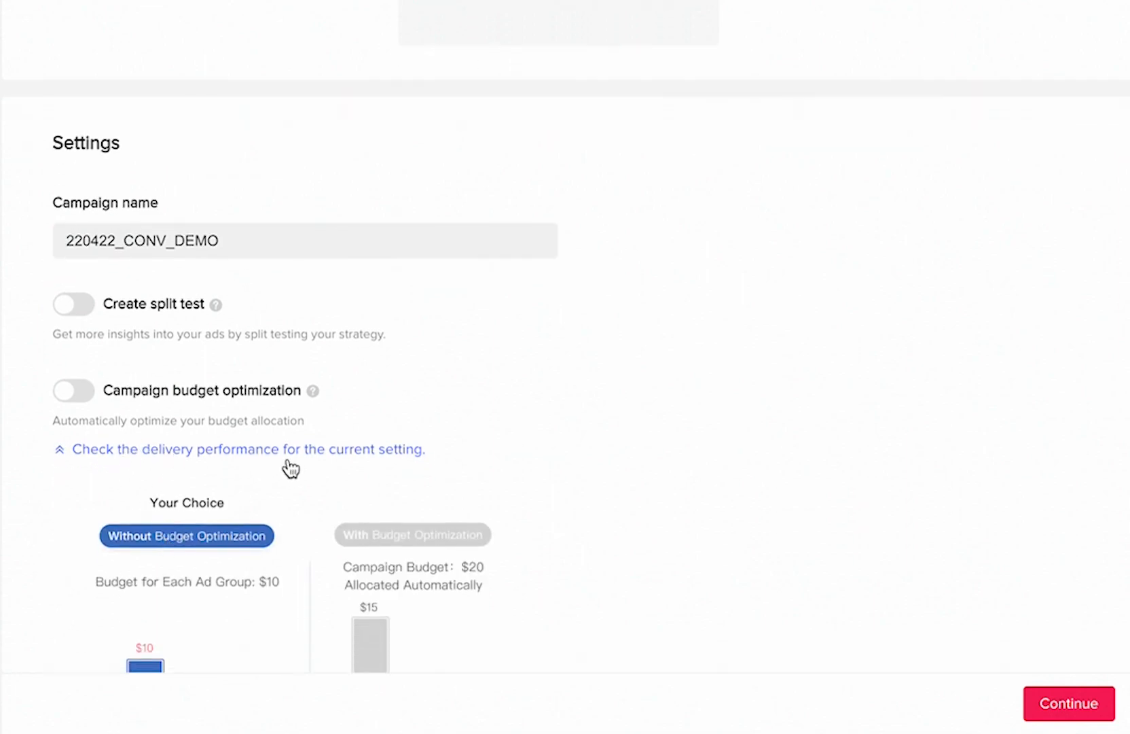
scroll(290, 469, down, 1)
scroll(250, 418, down, 3)
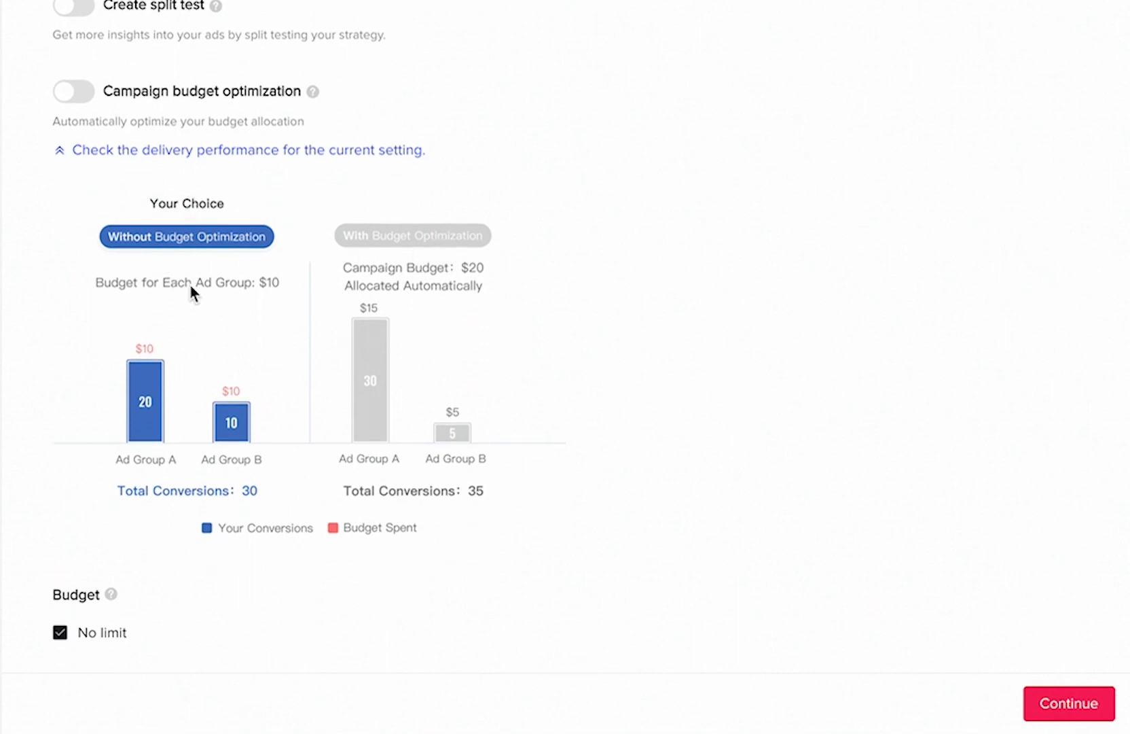
scroll(273, 414, down, 1)
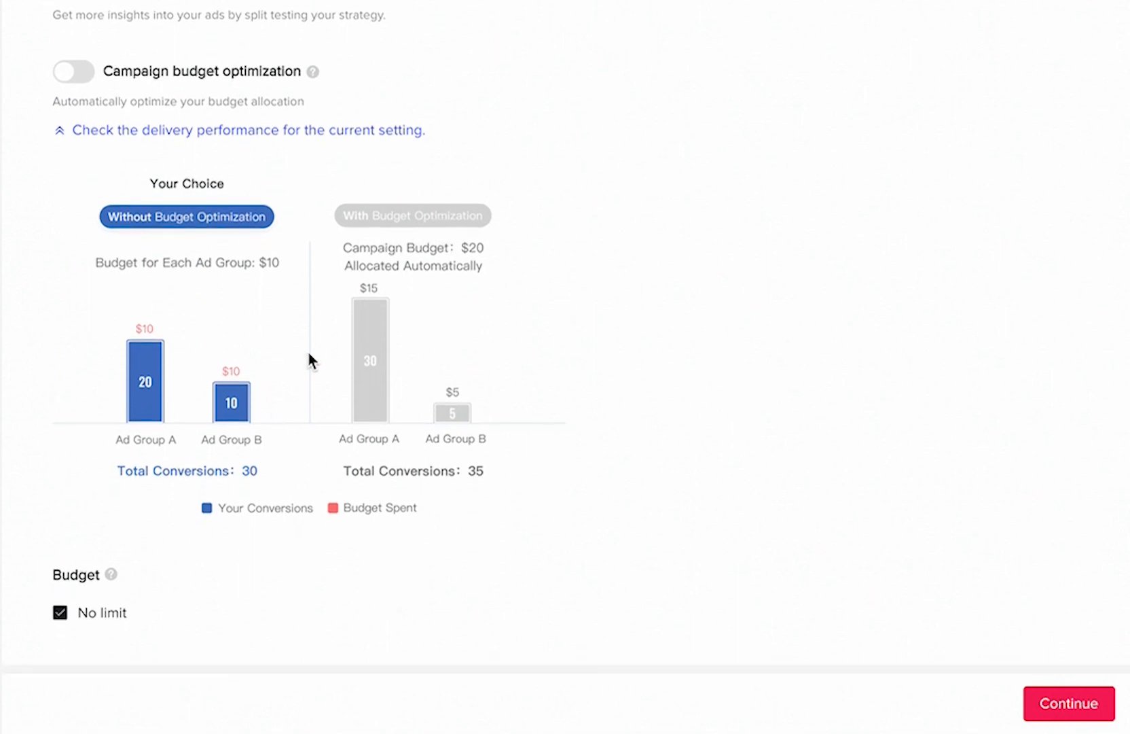
scroll(294, 274, down, 1)
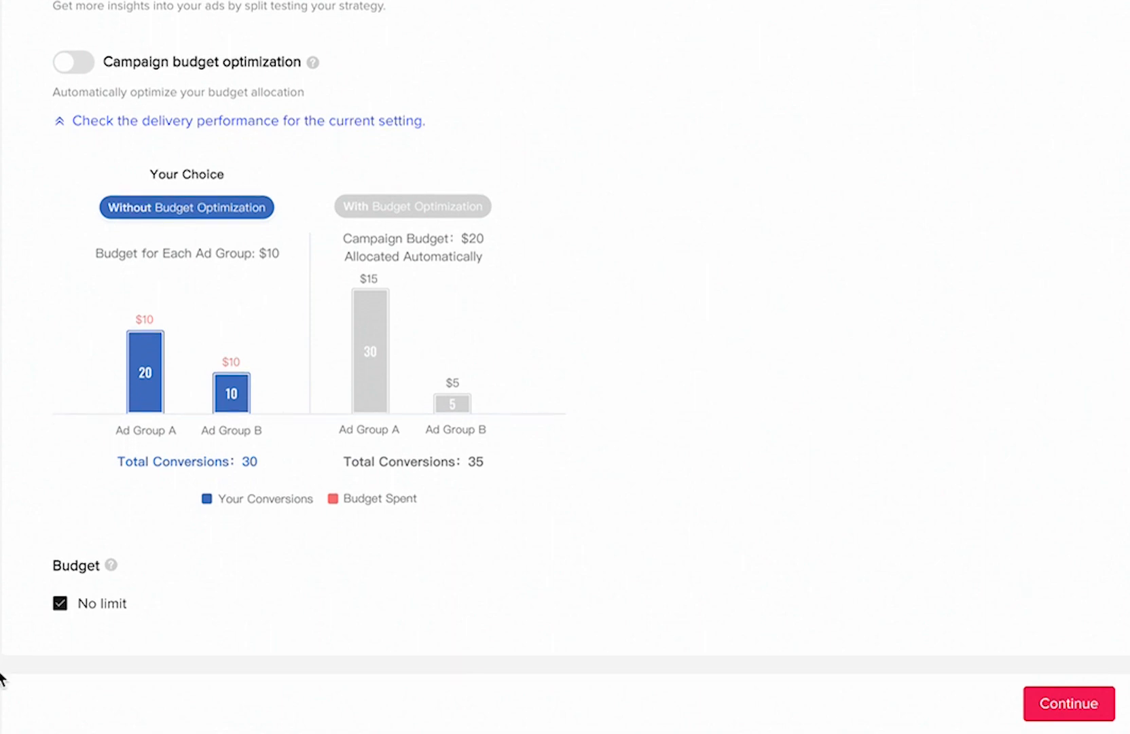
click(60, 604)
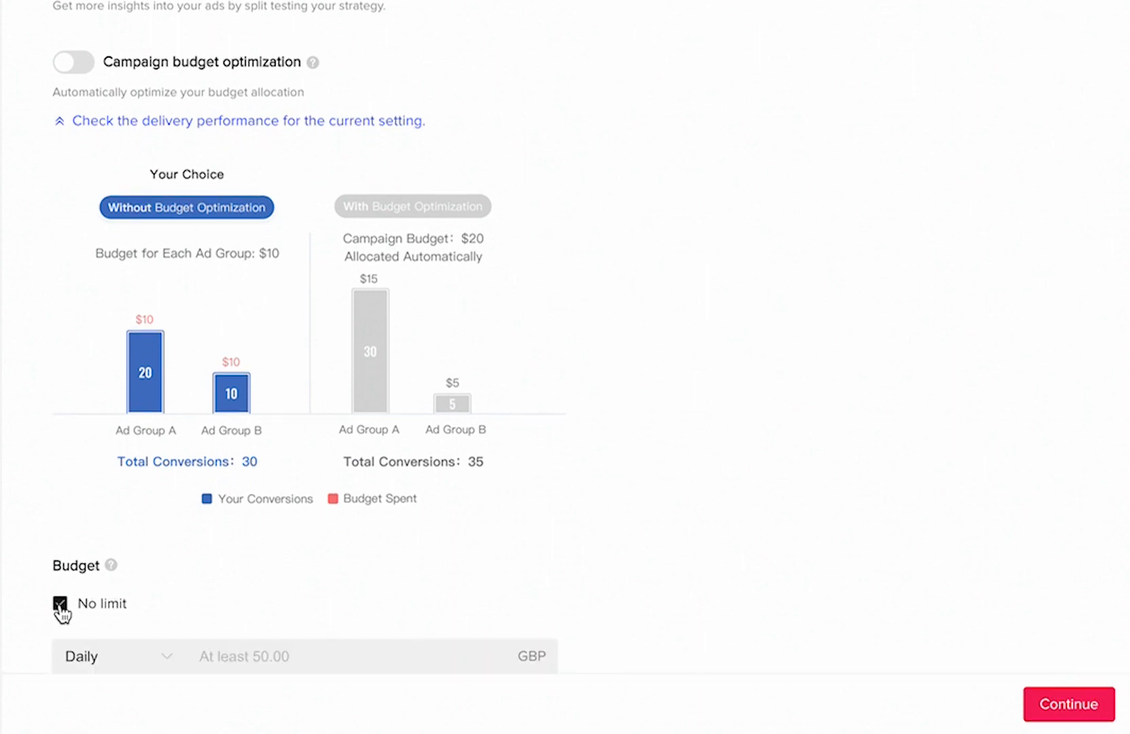
scroll(134, 602, down, 1)
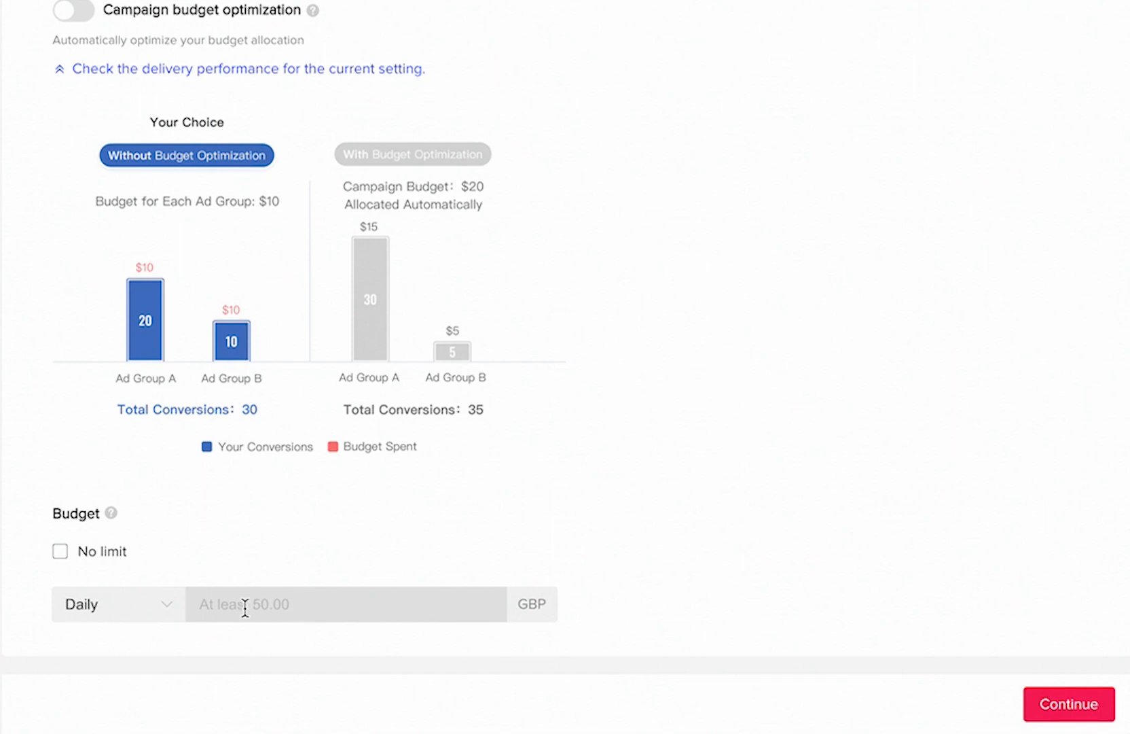
click(60, 551)
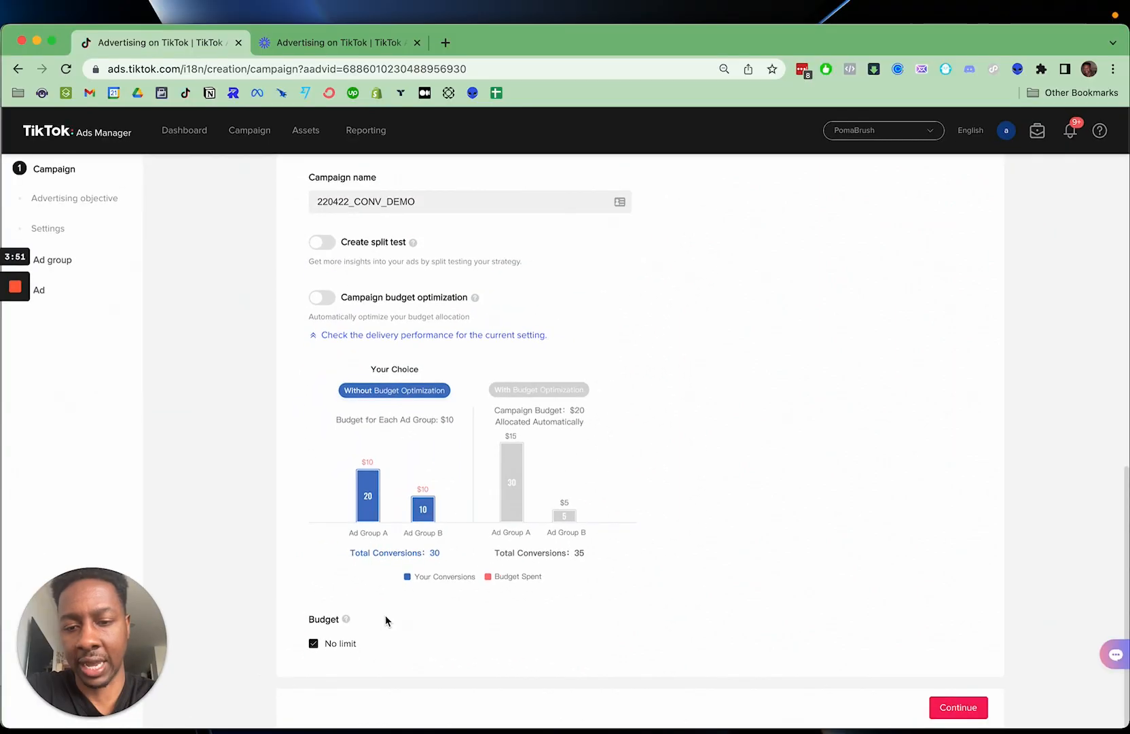
- Continue to the ad group setup and name the ad group 220422_INTEREST01_21+
click(957, 706)
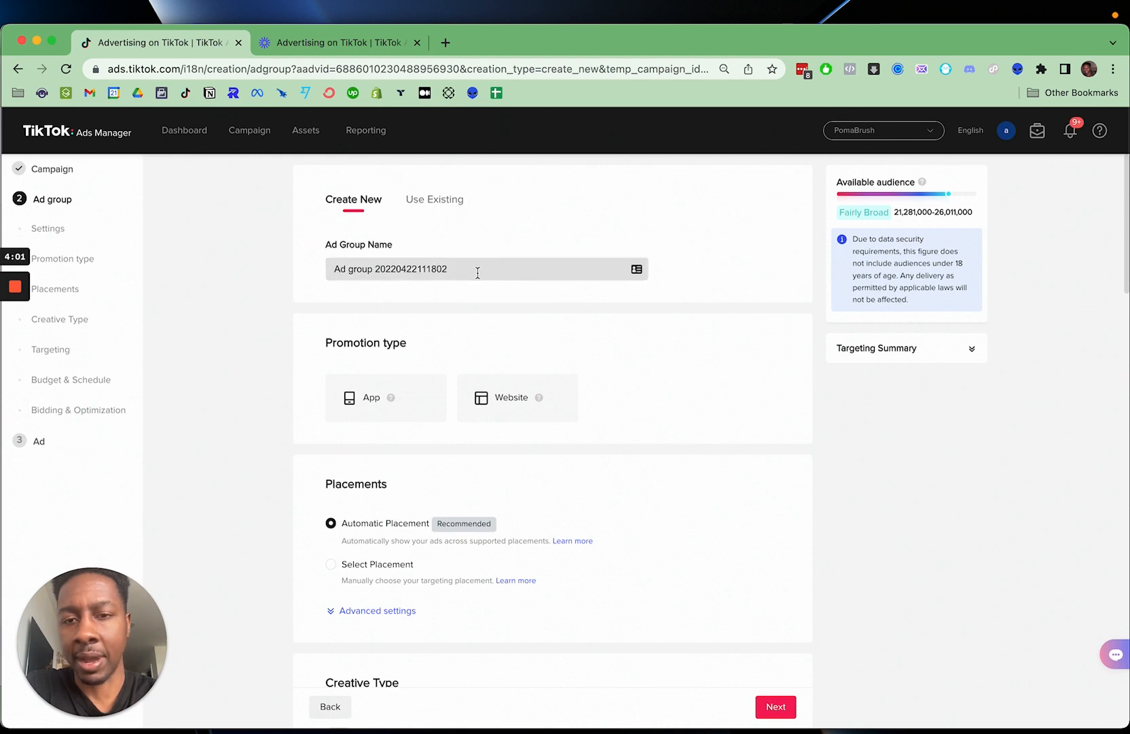
click(449, 271)
drag(449, 270, 333, 270)
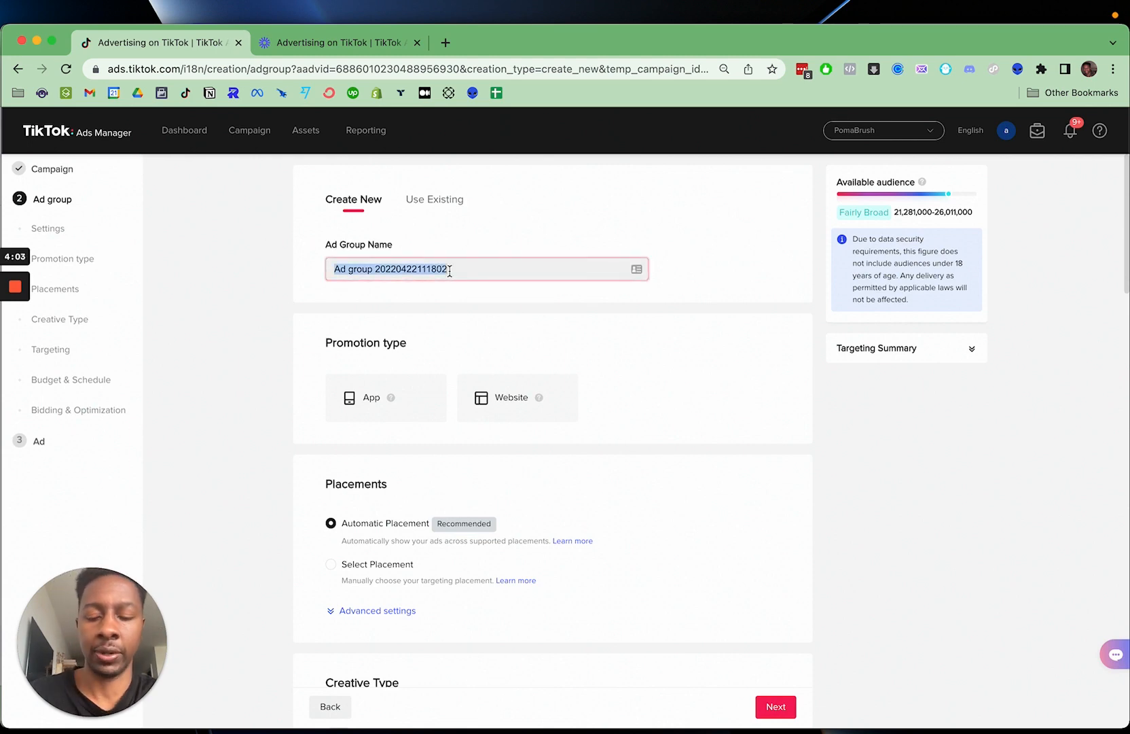
text(2204)
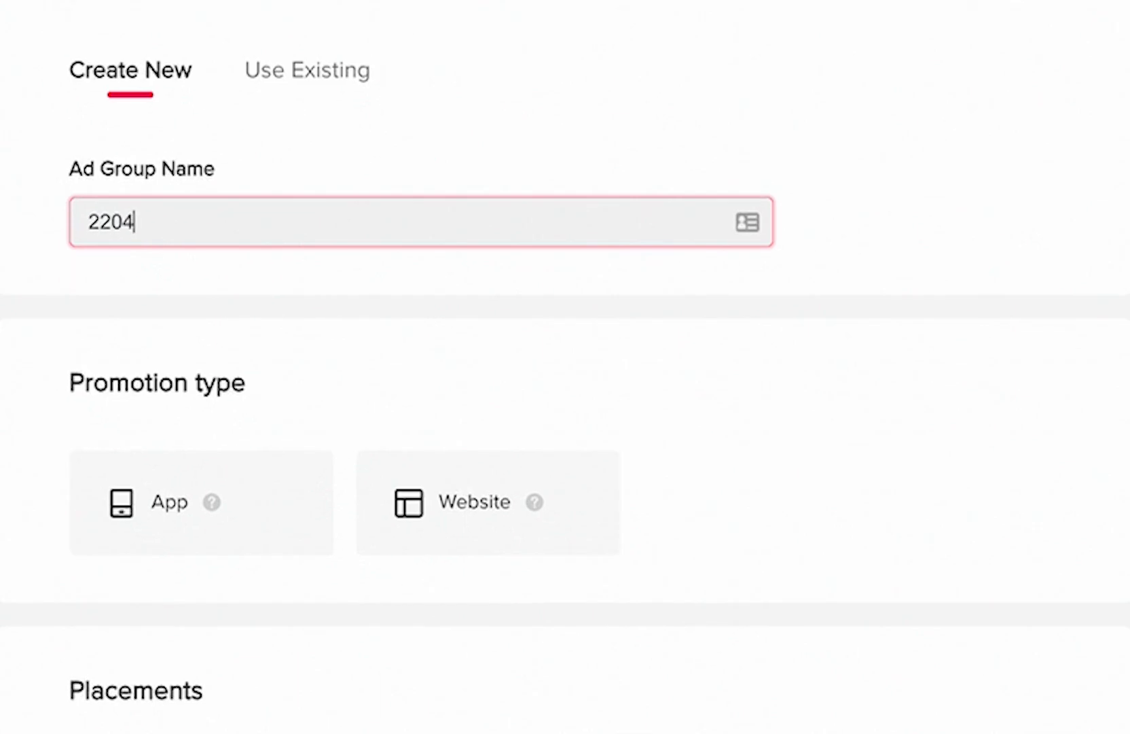
text(22_INTERES)
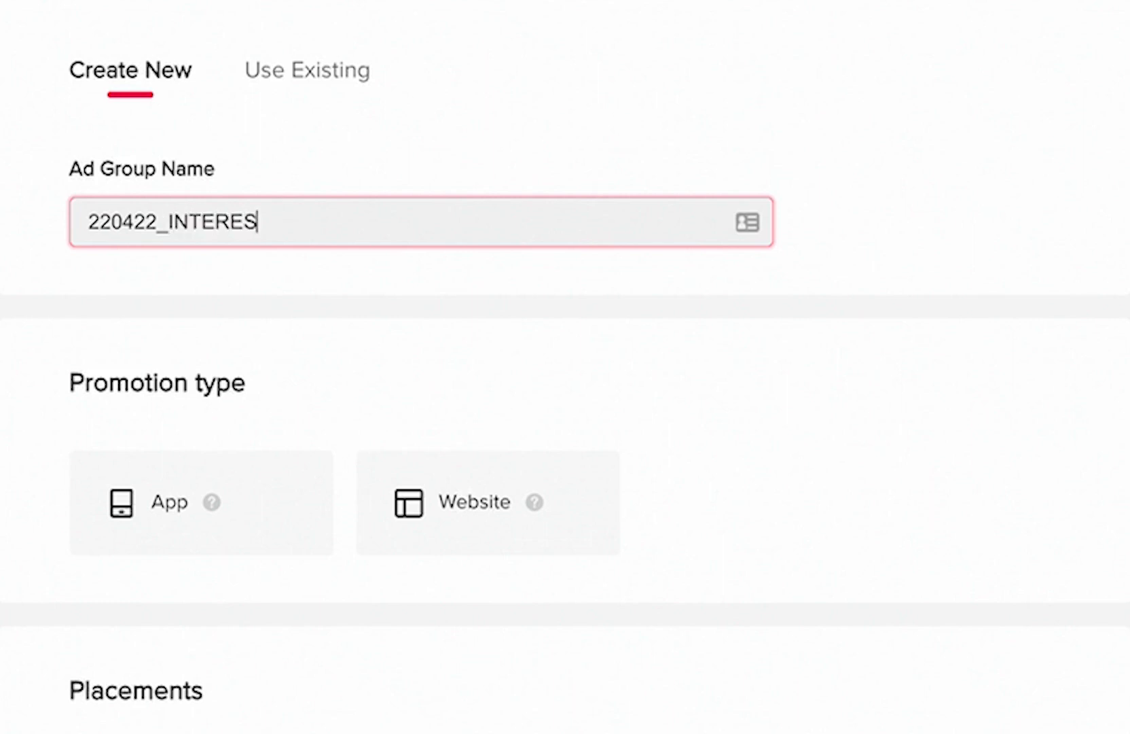
text(T)
text(01)
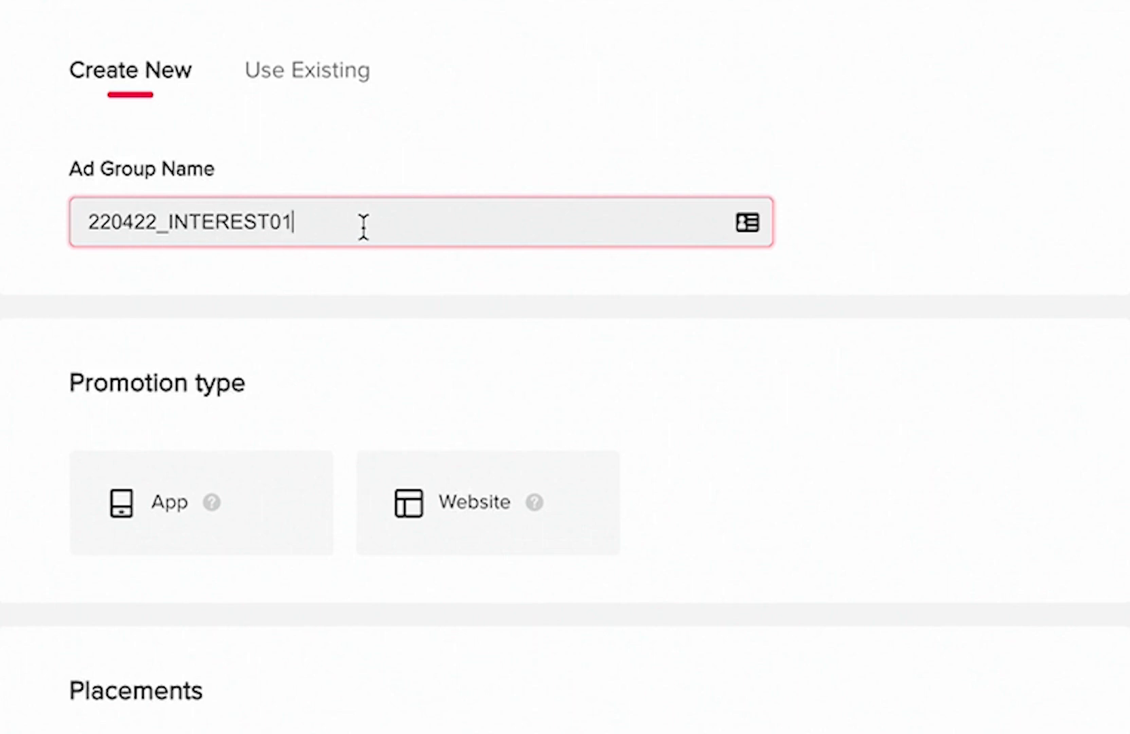
text(_)
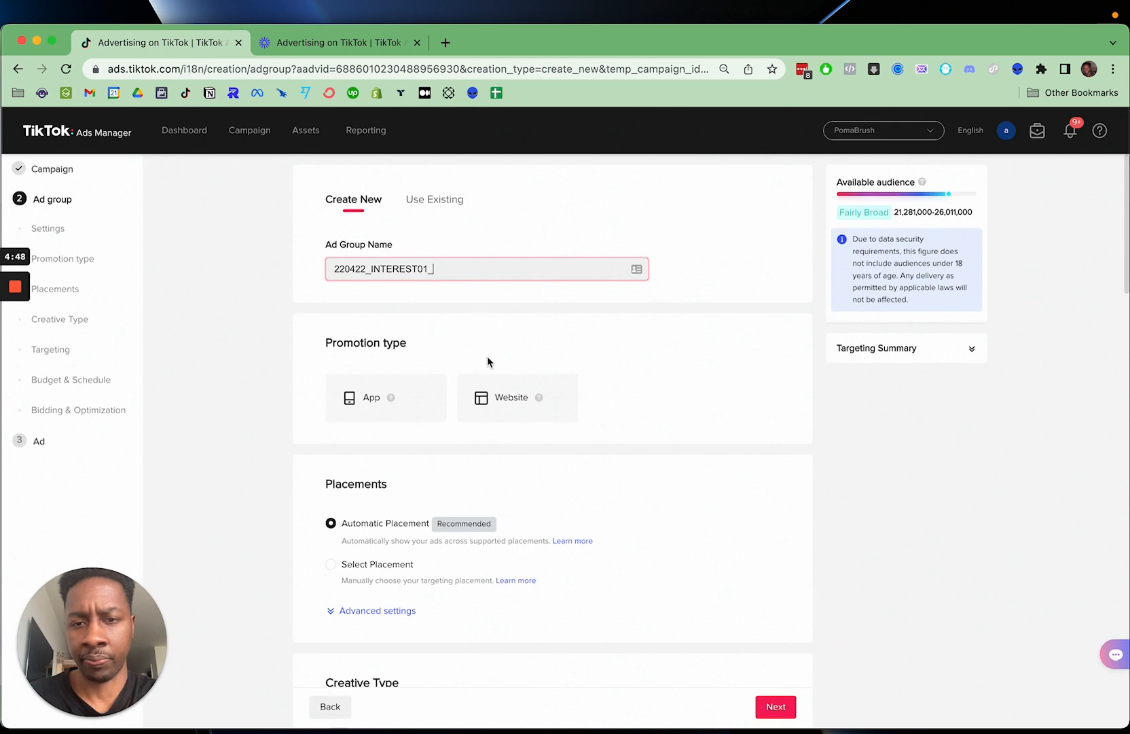
scroll(424, 263, down, 3)
scroll(487, 360, down, 14)
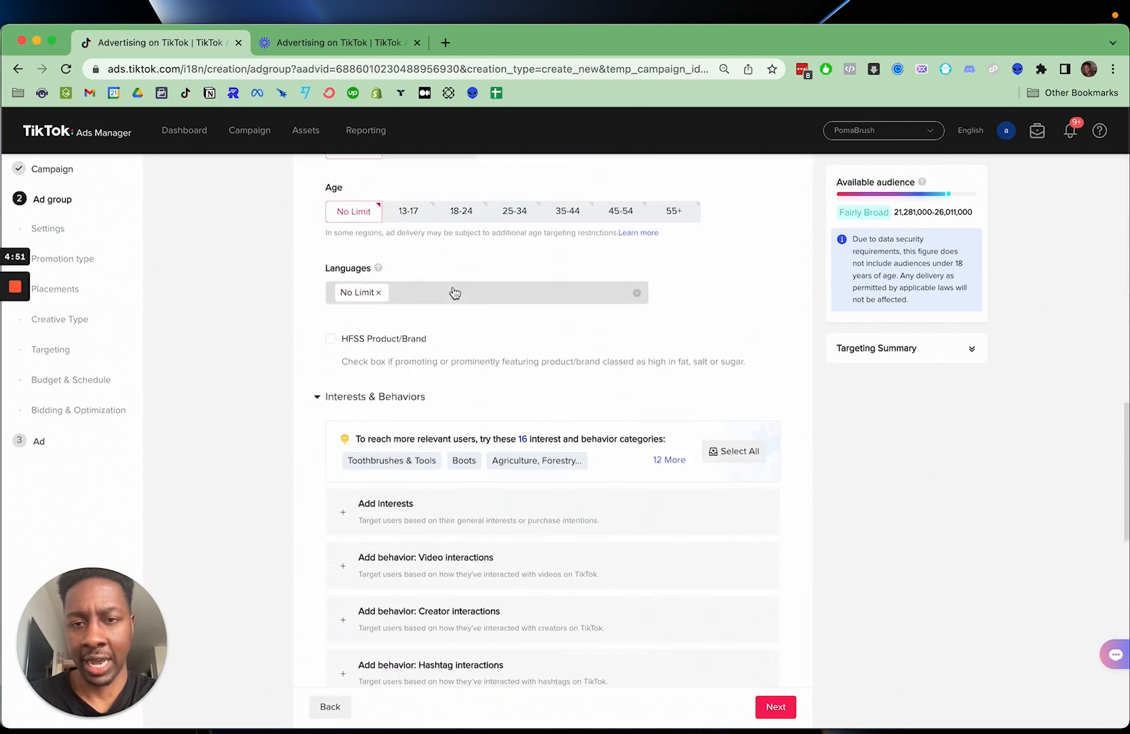
scroll(454, 292, up, 15)
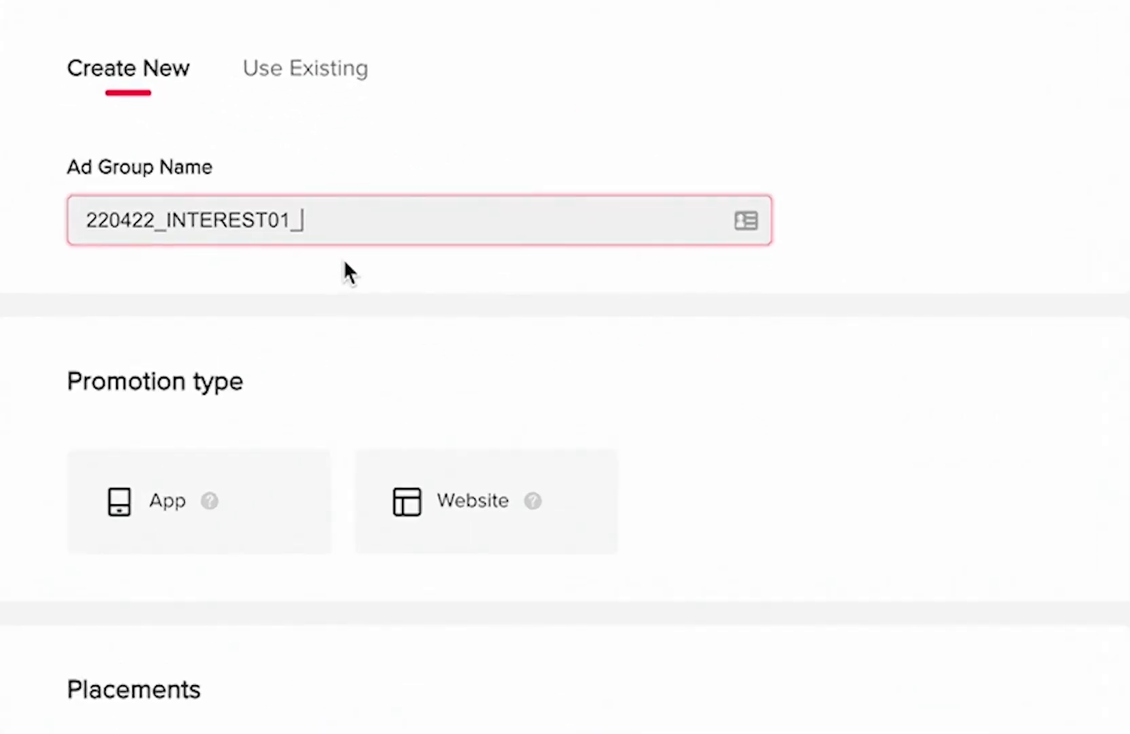
text(21+)
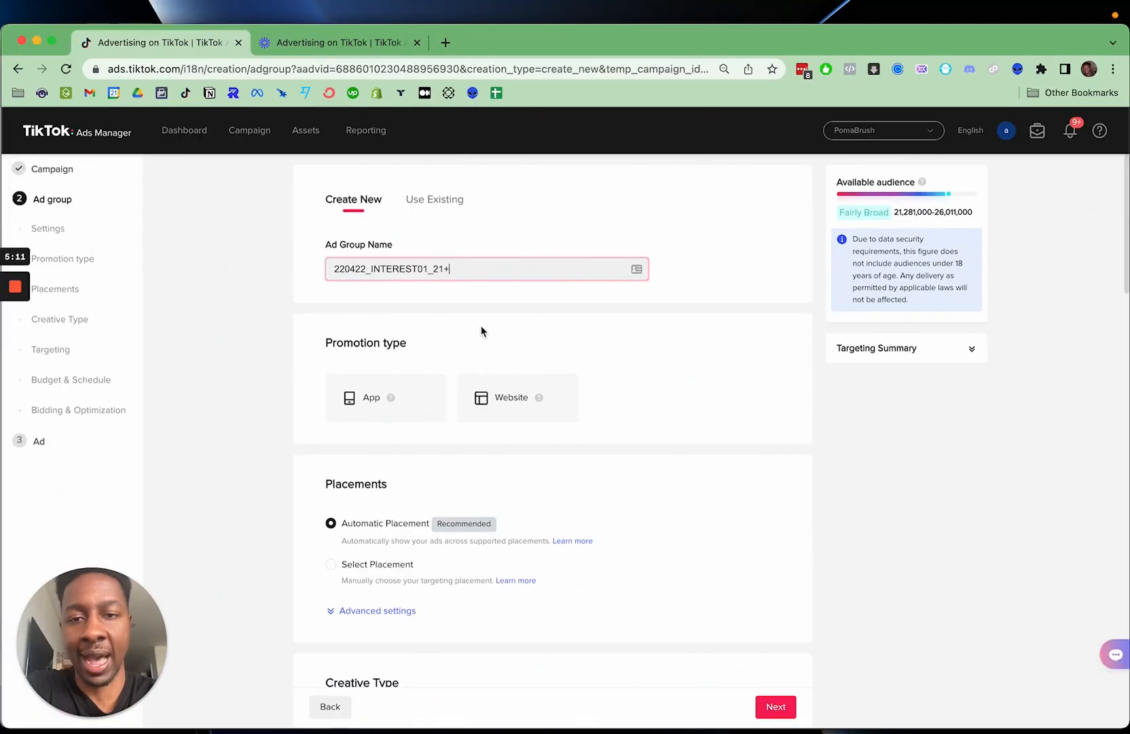
- Set the ad group's promotion type to Website with an external website as the destination
scroll(453, 396, down, 1)
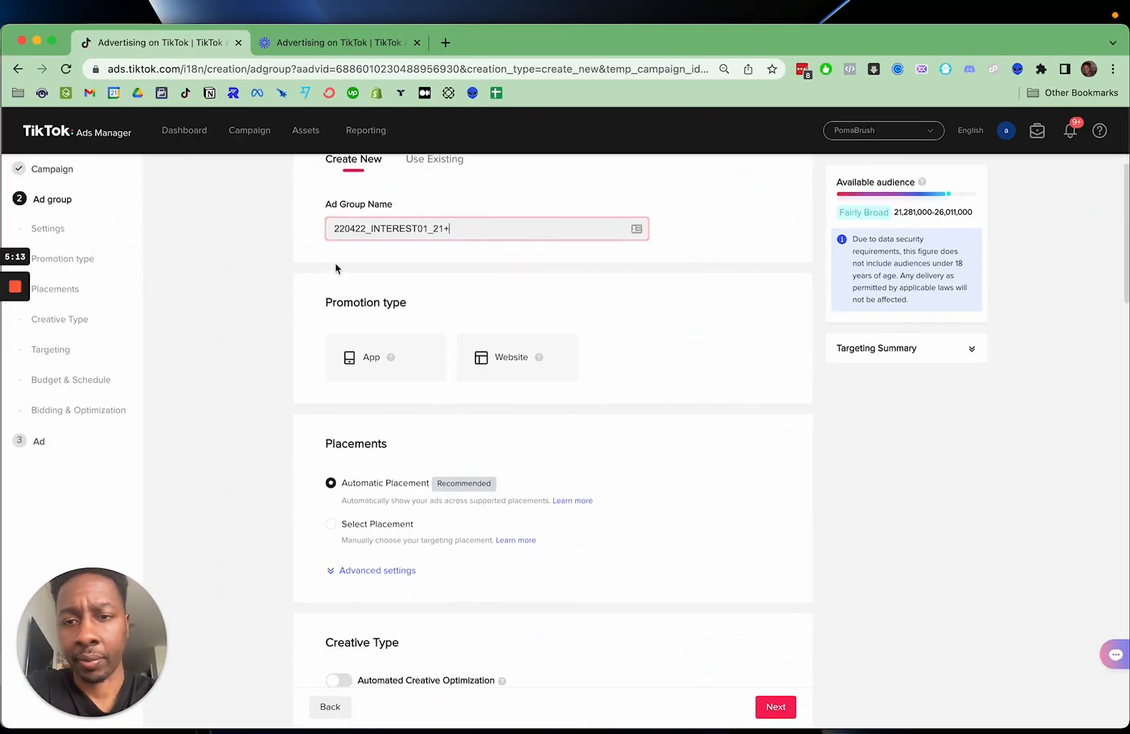
click(508, 369)
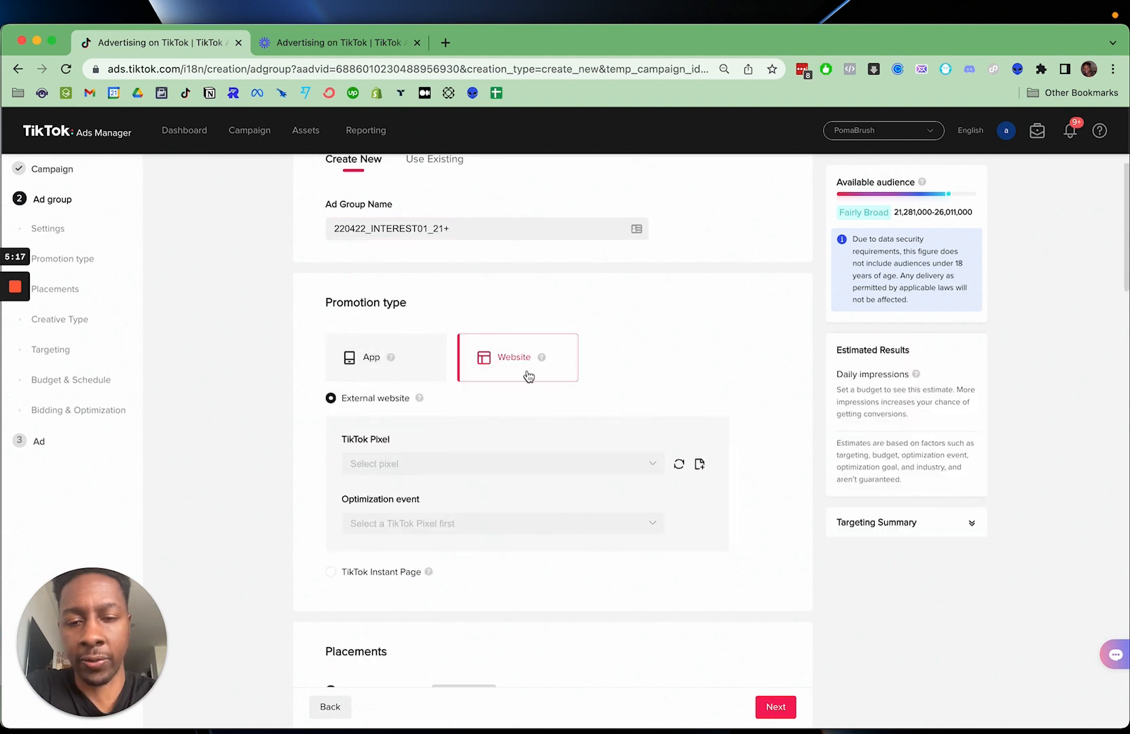
scroll(527, 373, down, 1)
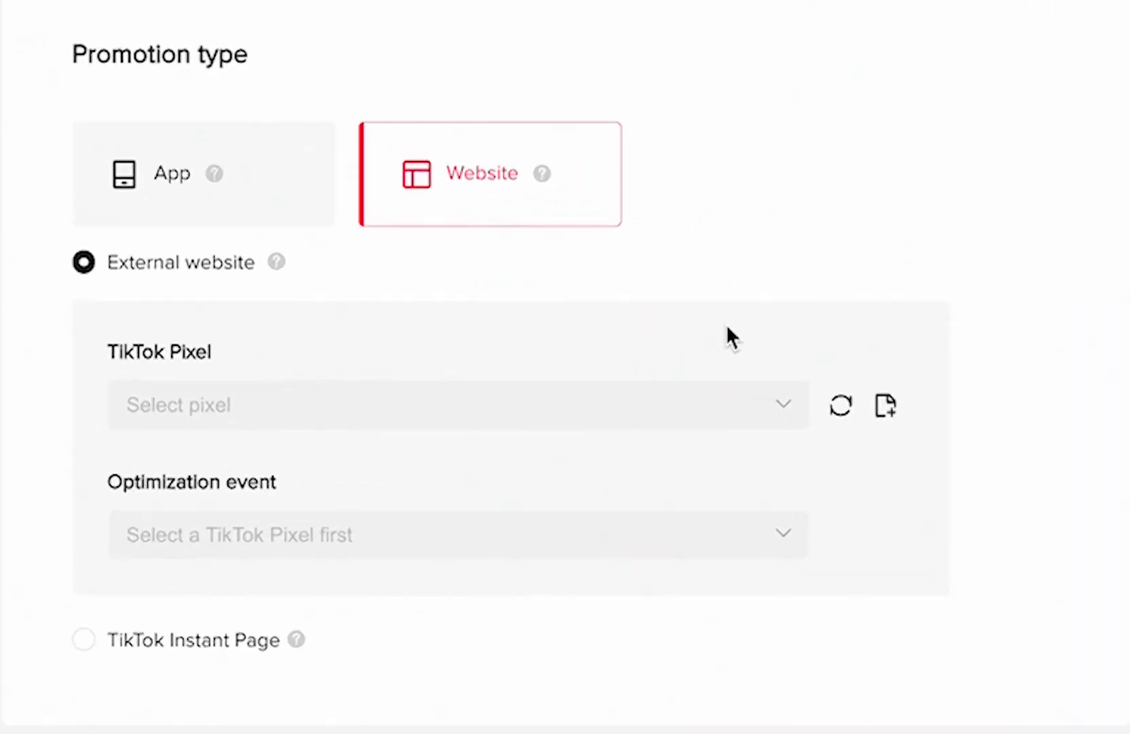
- Select the PomaBrush.com Main pixel and set Complete Payment as the optimization event
click(778, 399)
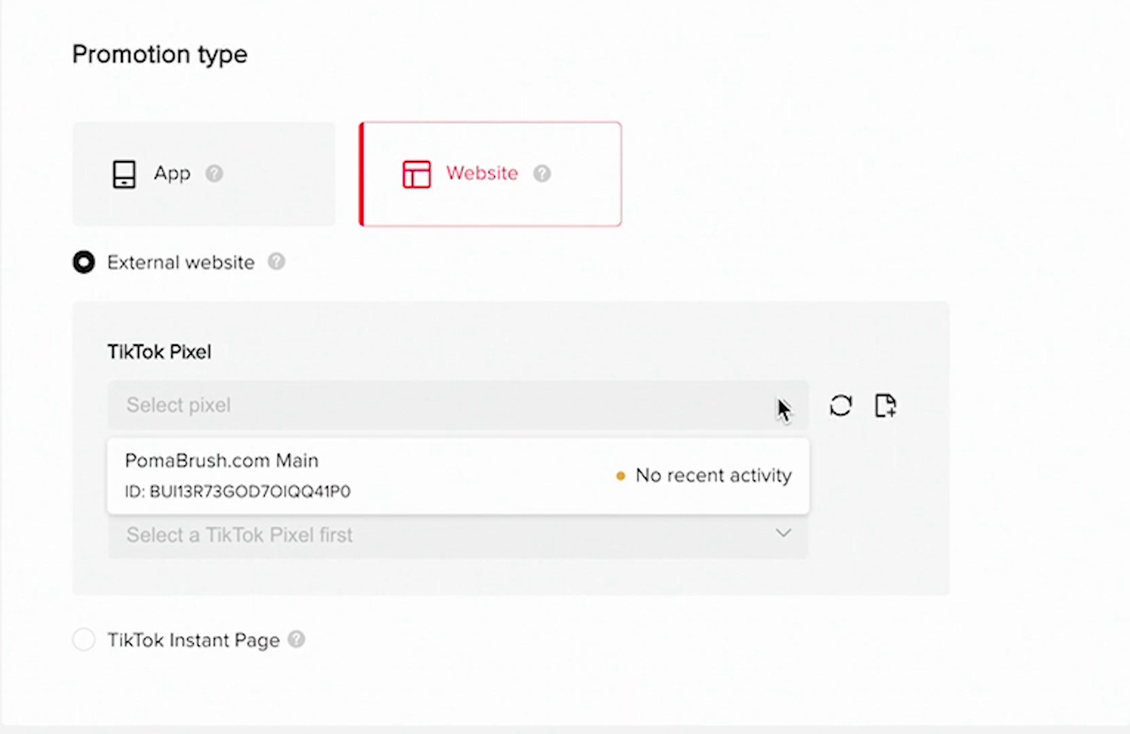
click(470, 491)
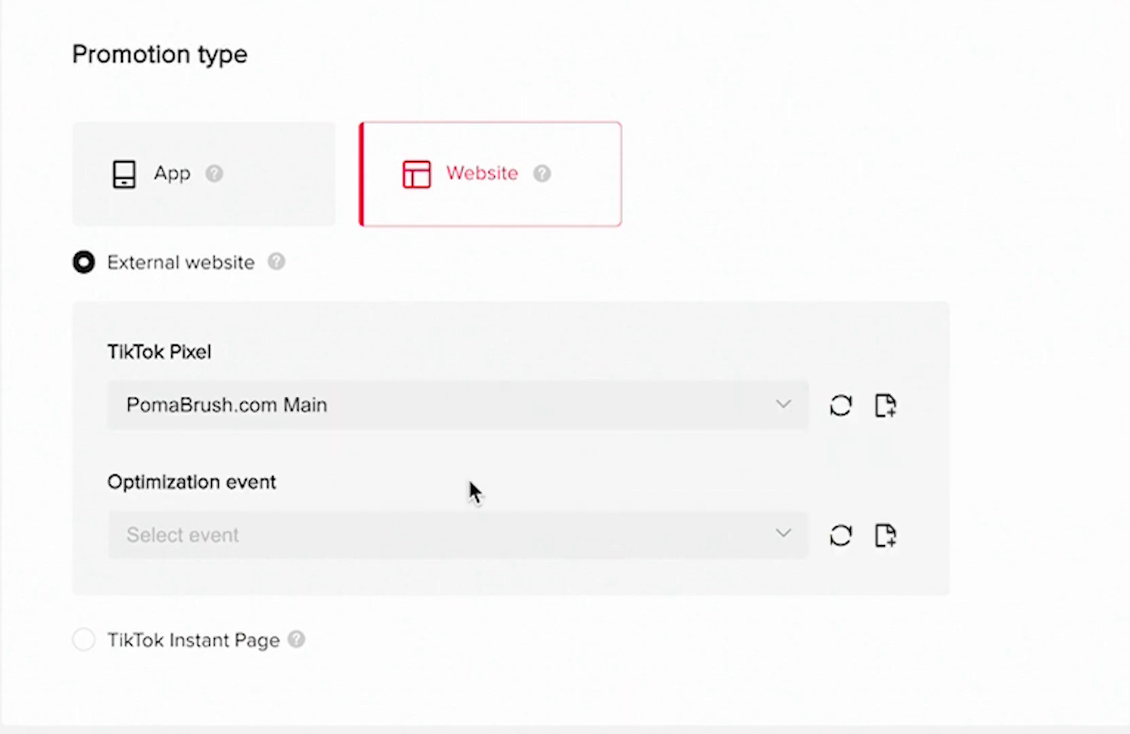
click(774, 538)
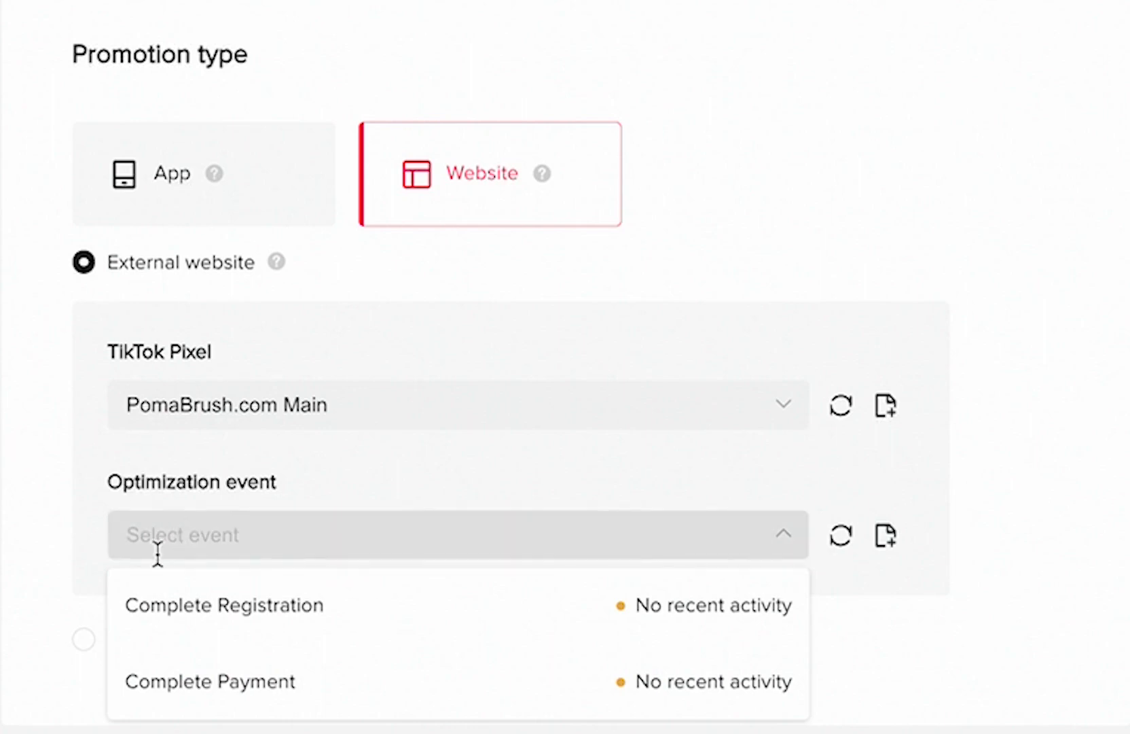
scroll(58, 583, down, 2)
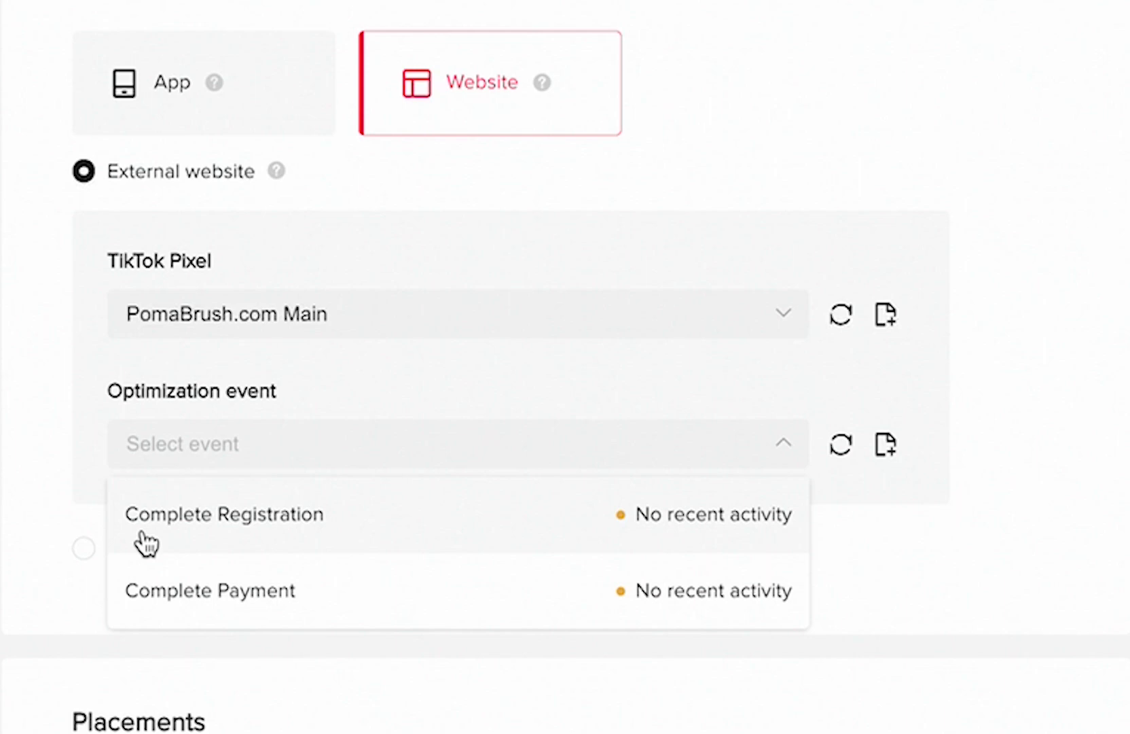
click(157, 591)
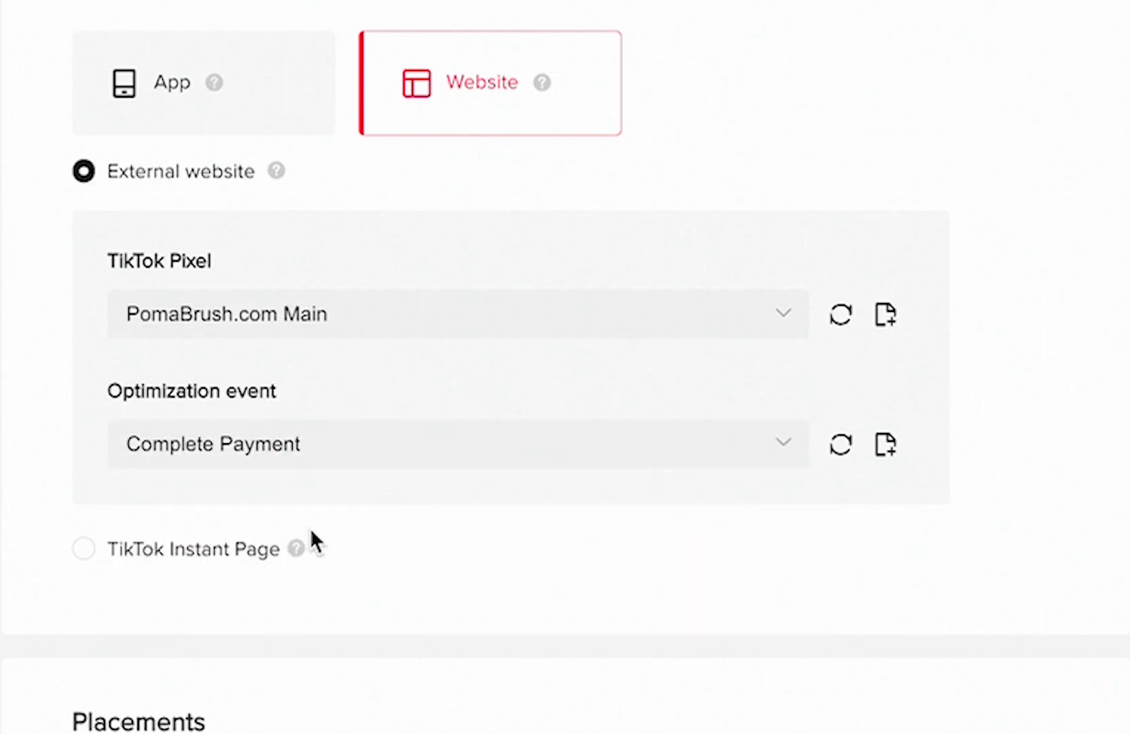
- Read the TikTok Instant Page explanation, try that destination, and switch back to External website
scroll(311, 537, down, 3)
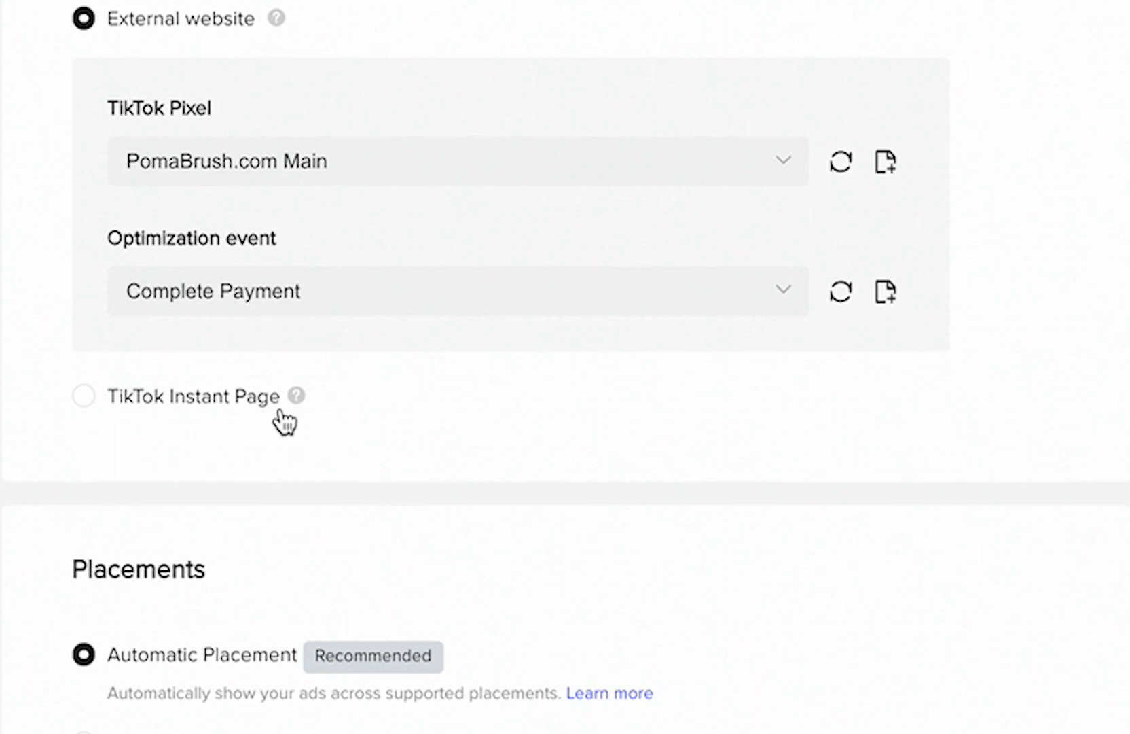
mouse_move(297, 408)
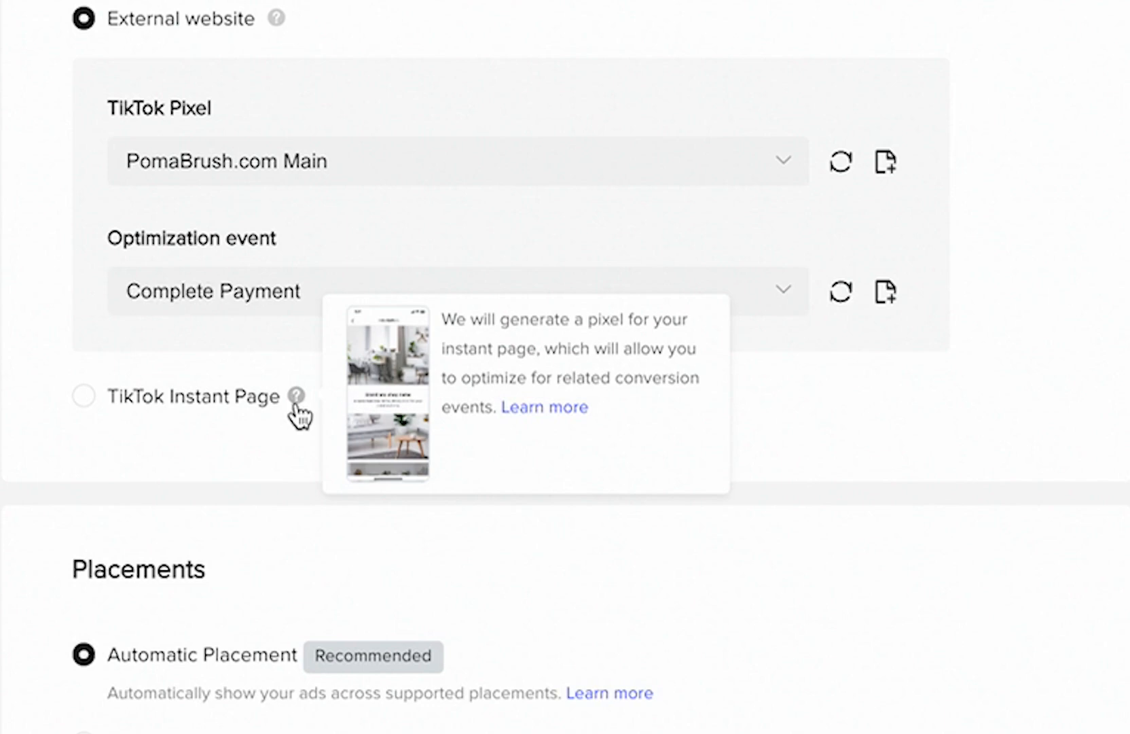
click(253, 402)
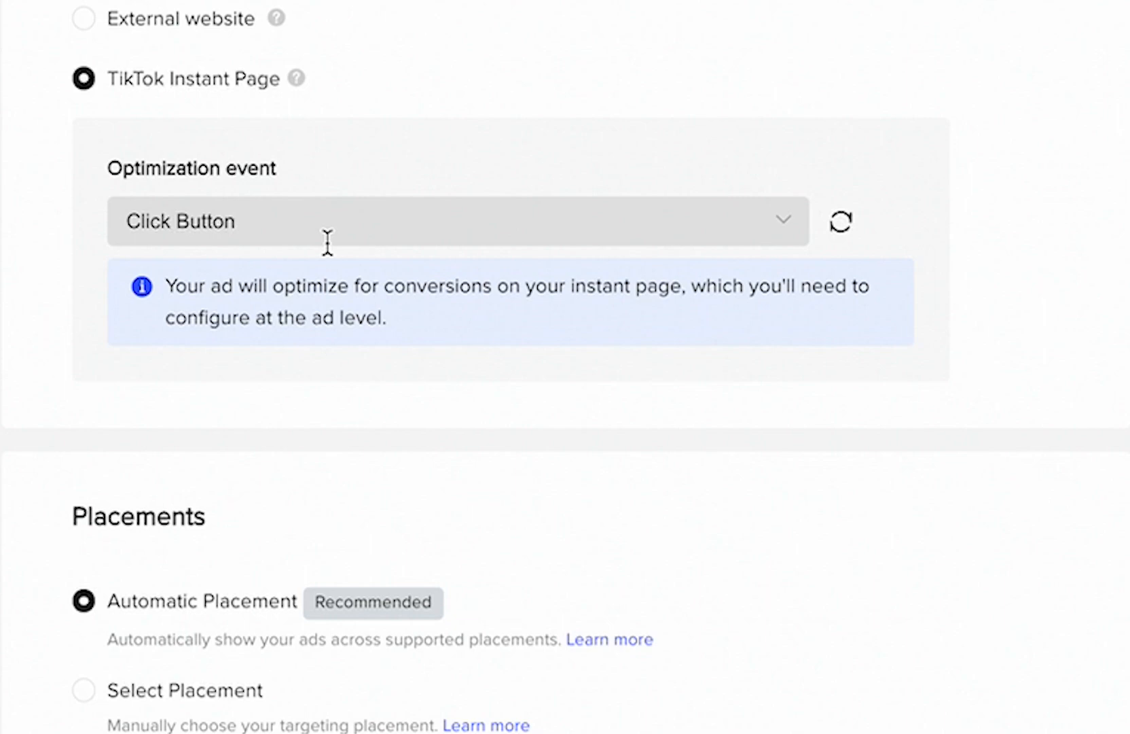
click(84, 20)
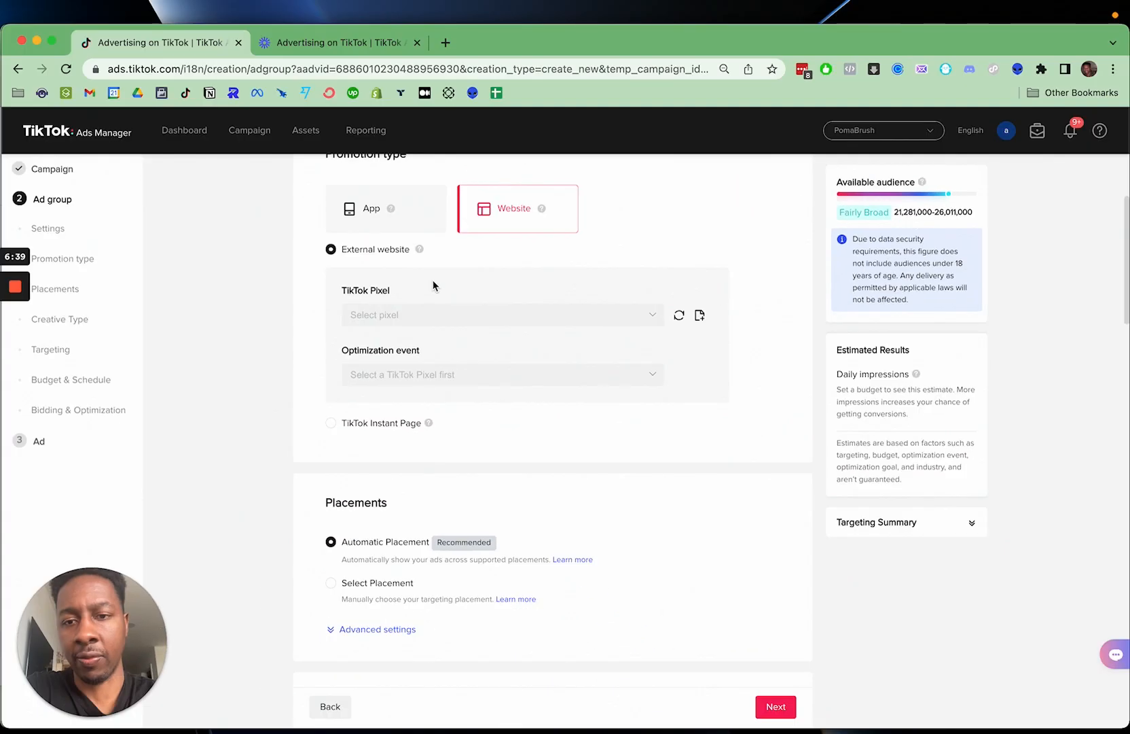
- Choose placements manually and keep only TikTok by excluding News Feed App Series and Pangle
scroll(435, 455, down, 4)
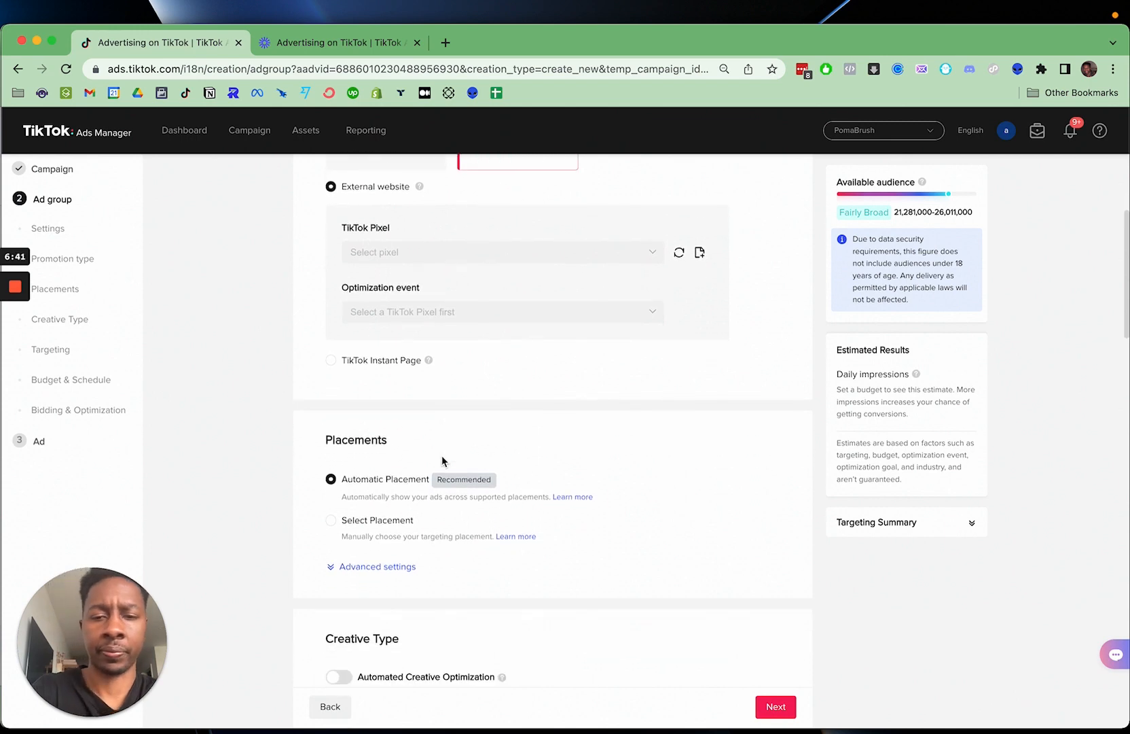
scroll(441, 448, up, 1)
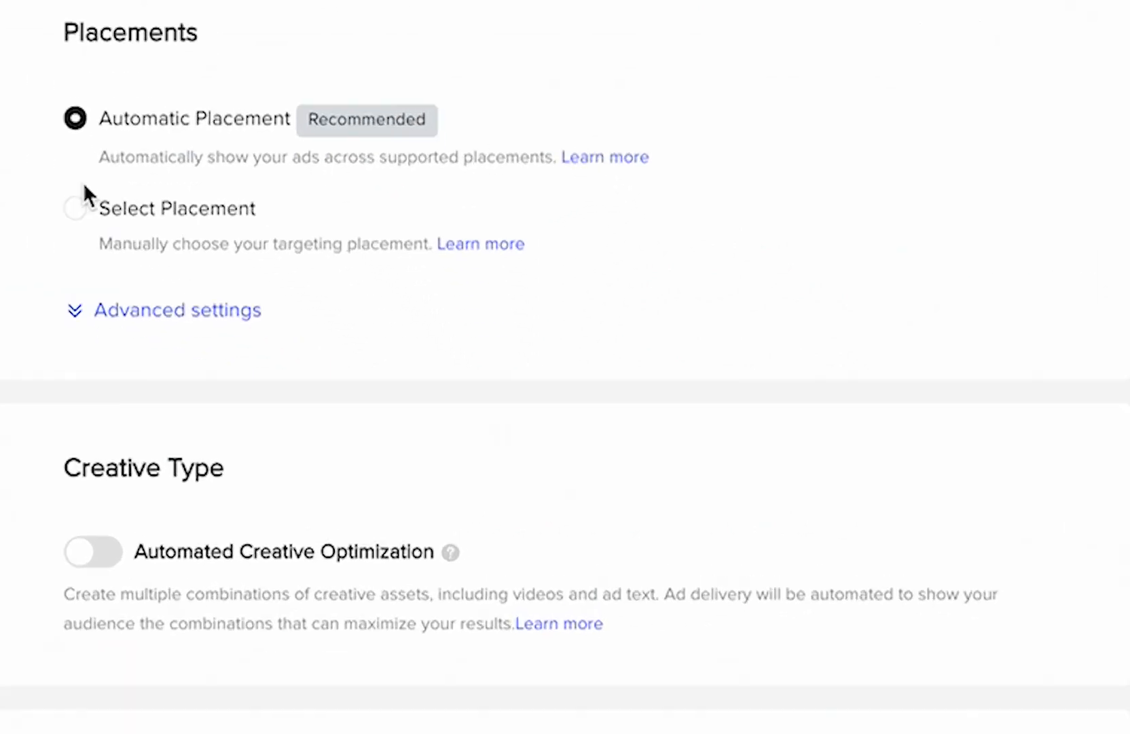
click(280, 338)
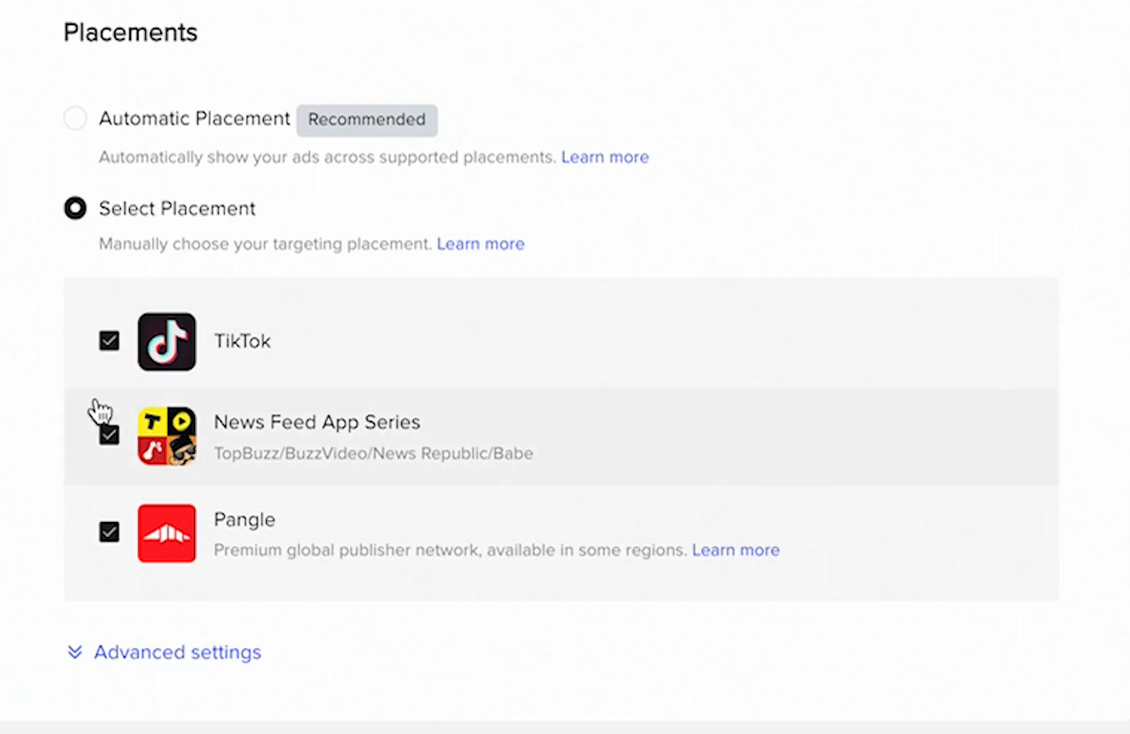
click(109, 435)
click(110, 533)
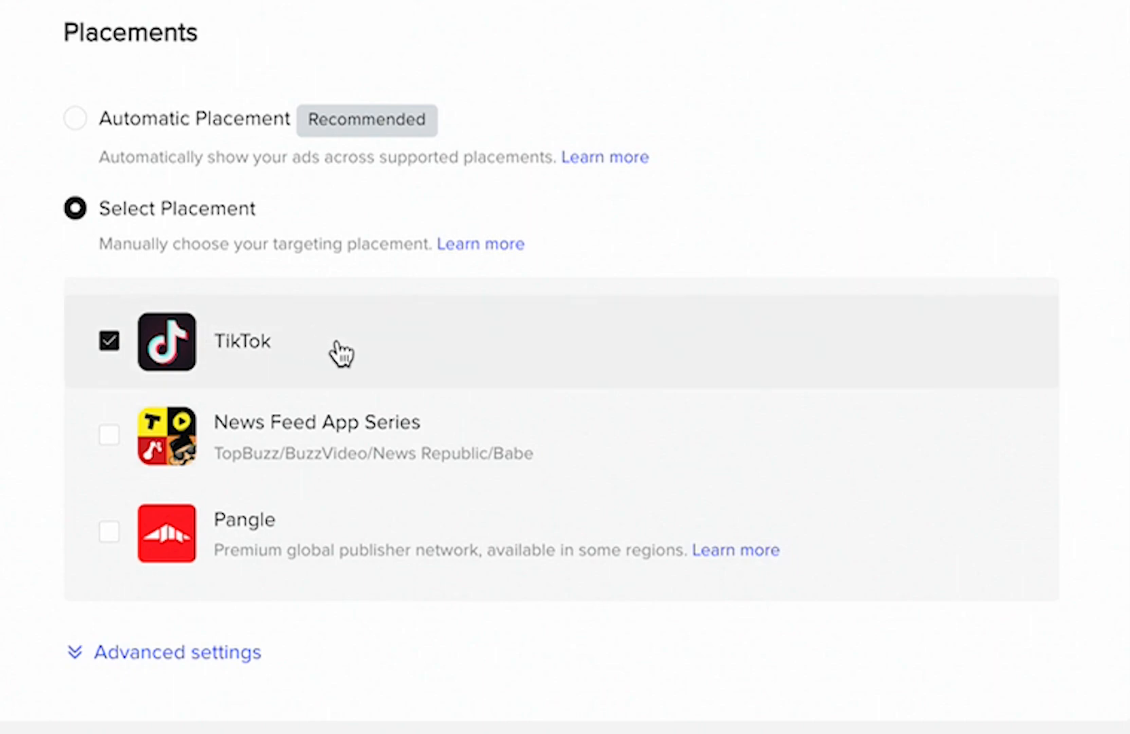
- Expand the advanced placement settings and disable video download for the ads
scroll(341, 353, down, 1)
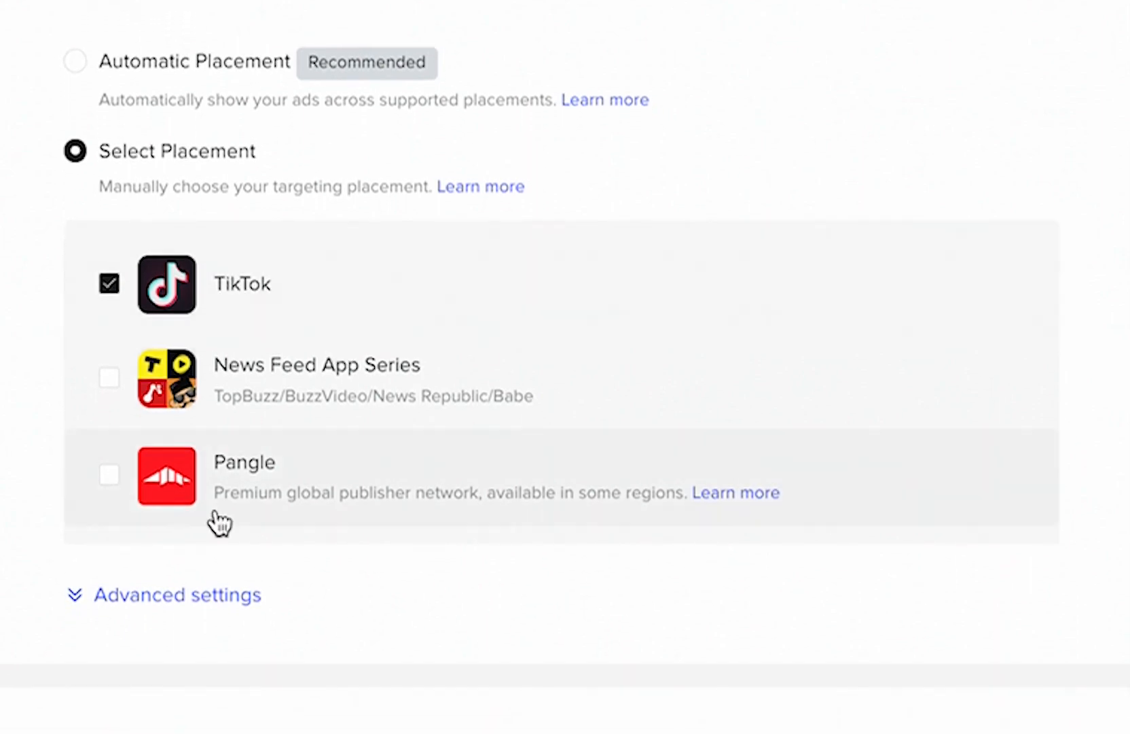
click(78, 596)
scroll(318, 570, down, 2)
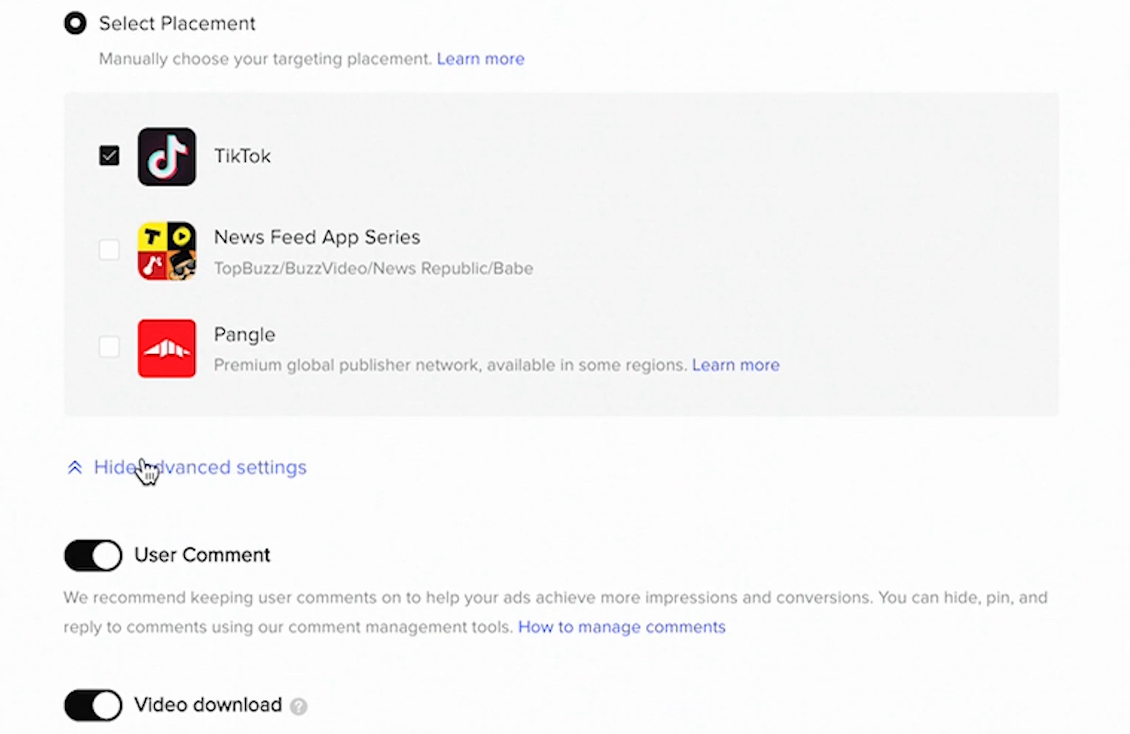
scroll(240, 495, down, 1)
scroll(339, 450, down, 2)
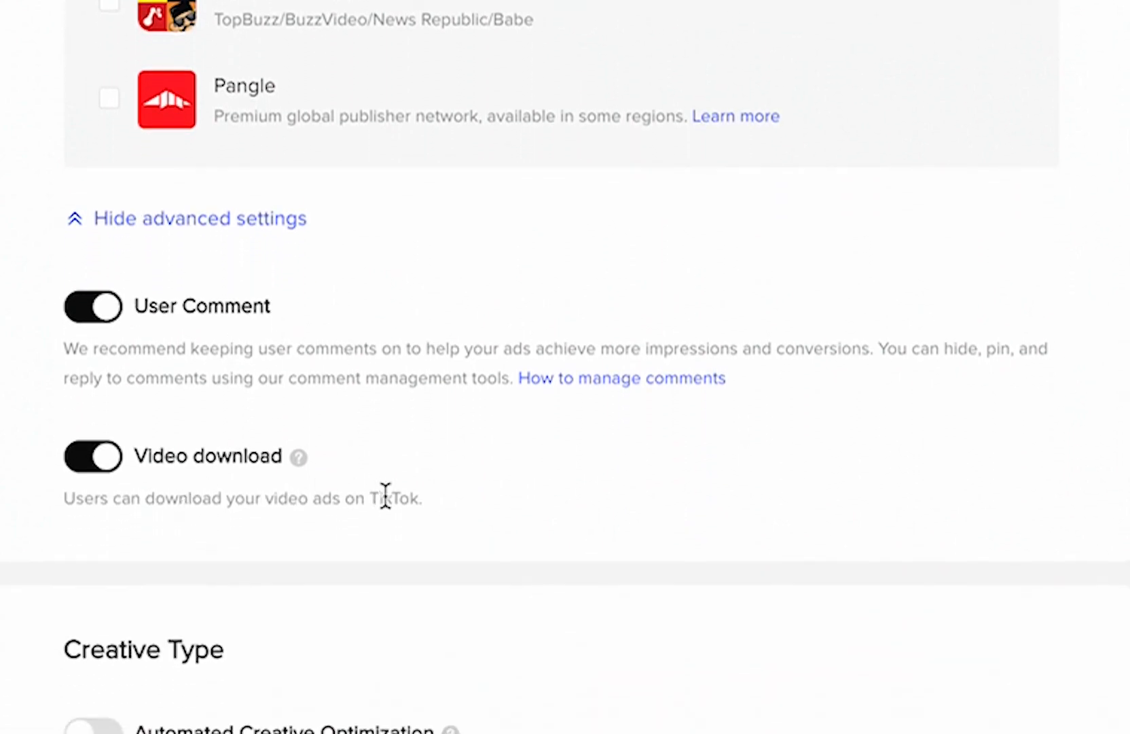
mouse_move(298, 457)
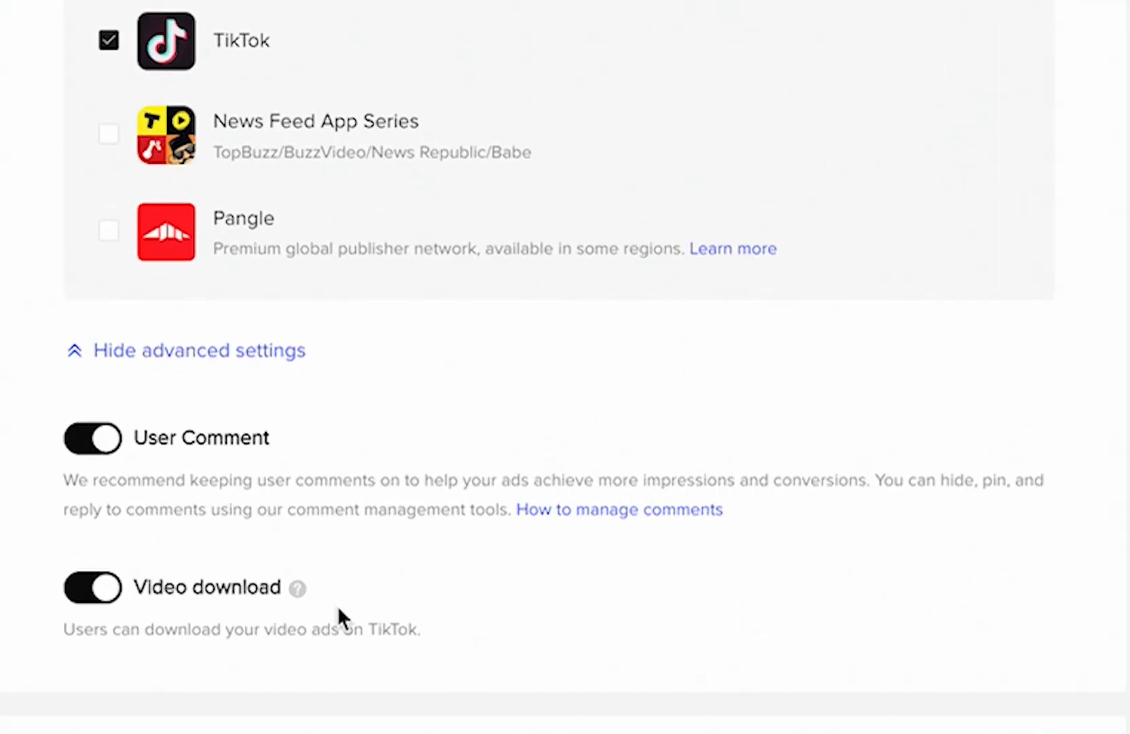
scroll(479, 630, down, 1)
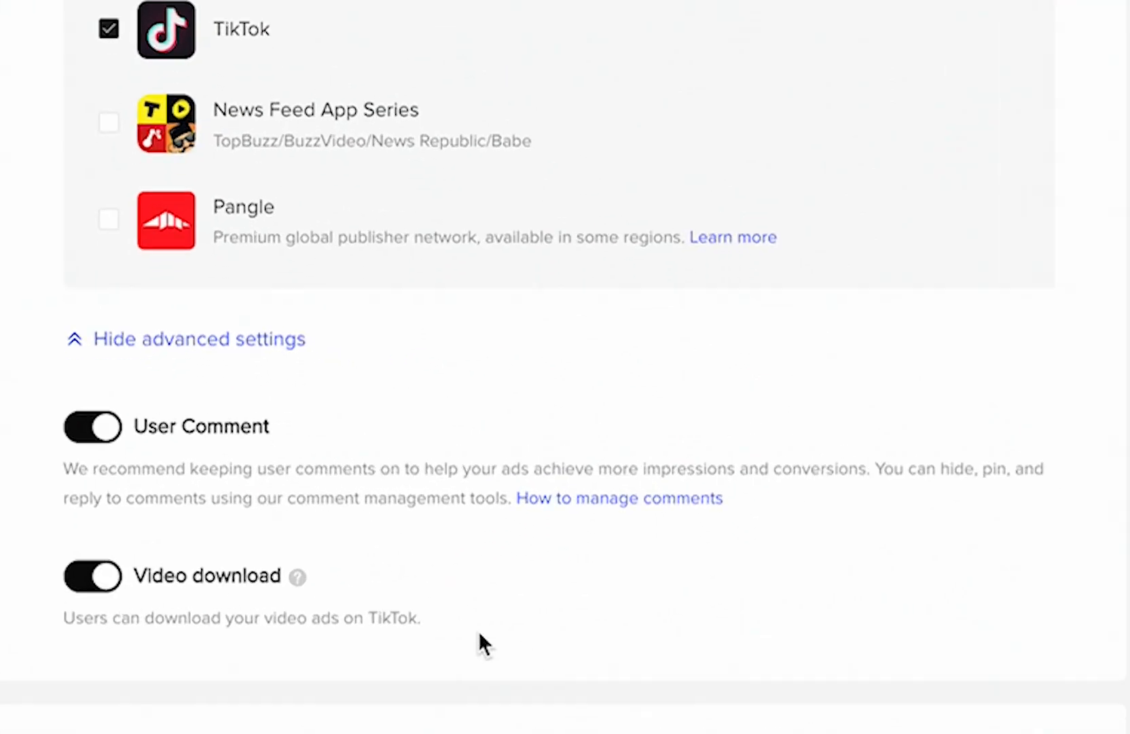
click(73, 588)
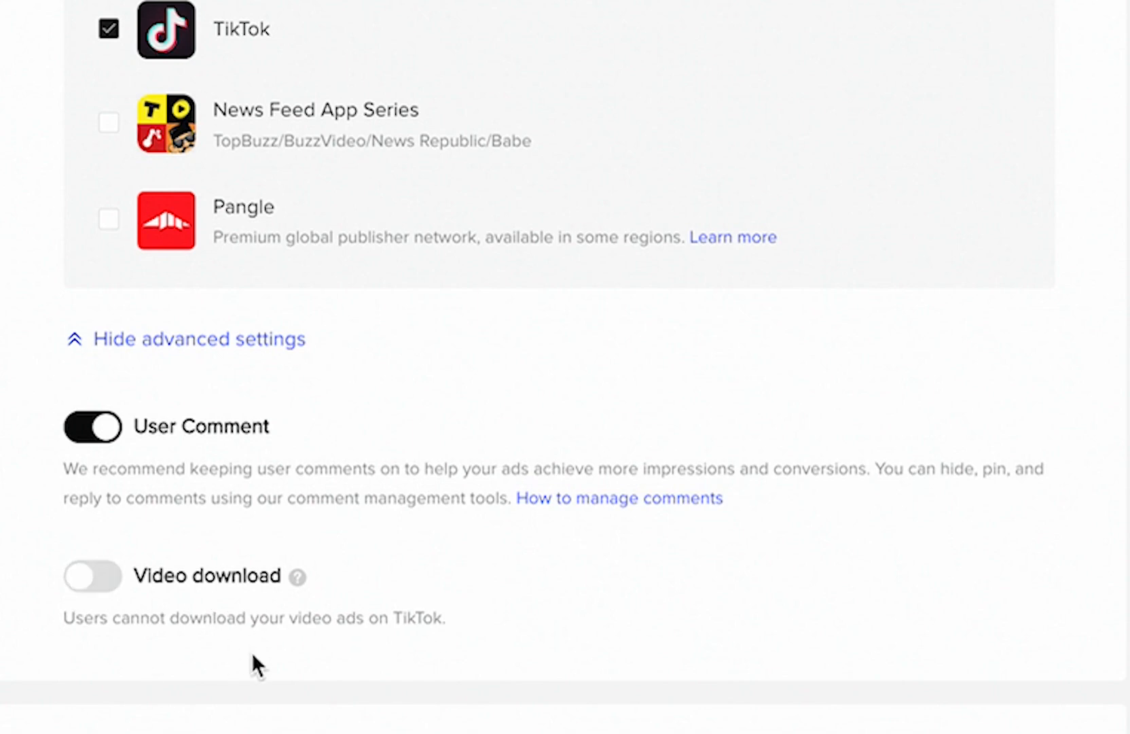
- Enable Automated Creative Optimization for the creative type and turn it back off
scroll(253, 655, down, 1)
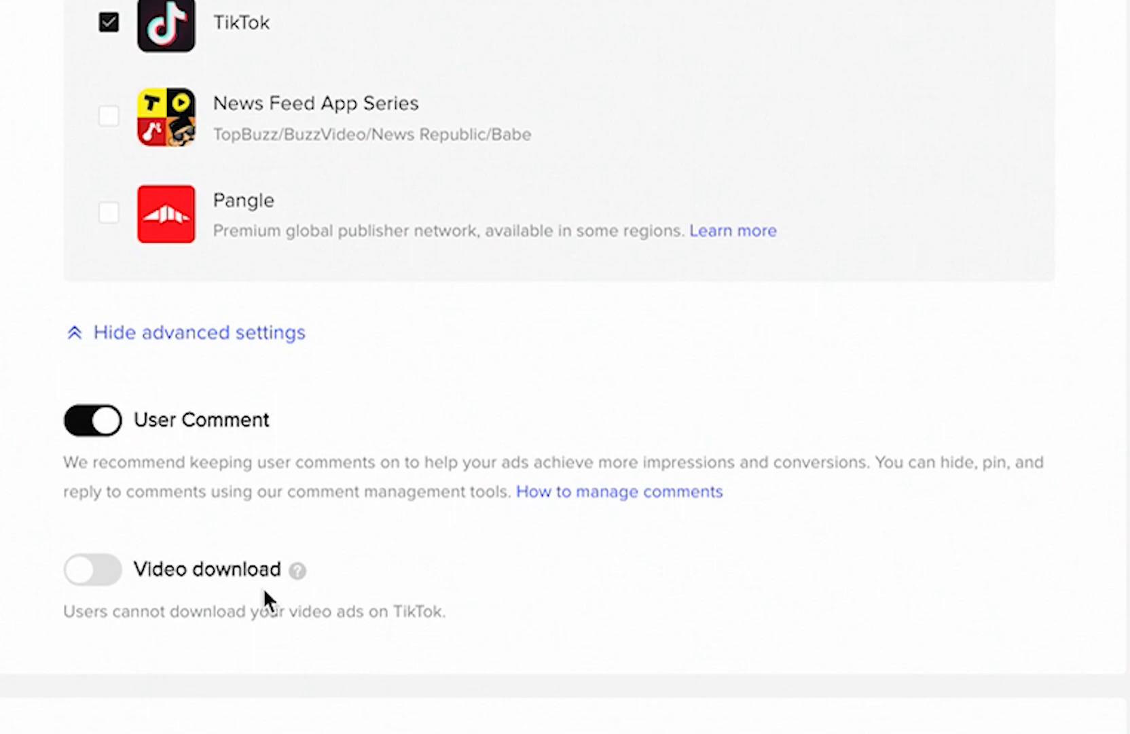
scroll(263, 587, down, 10)
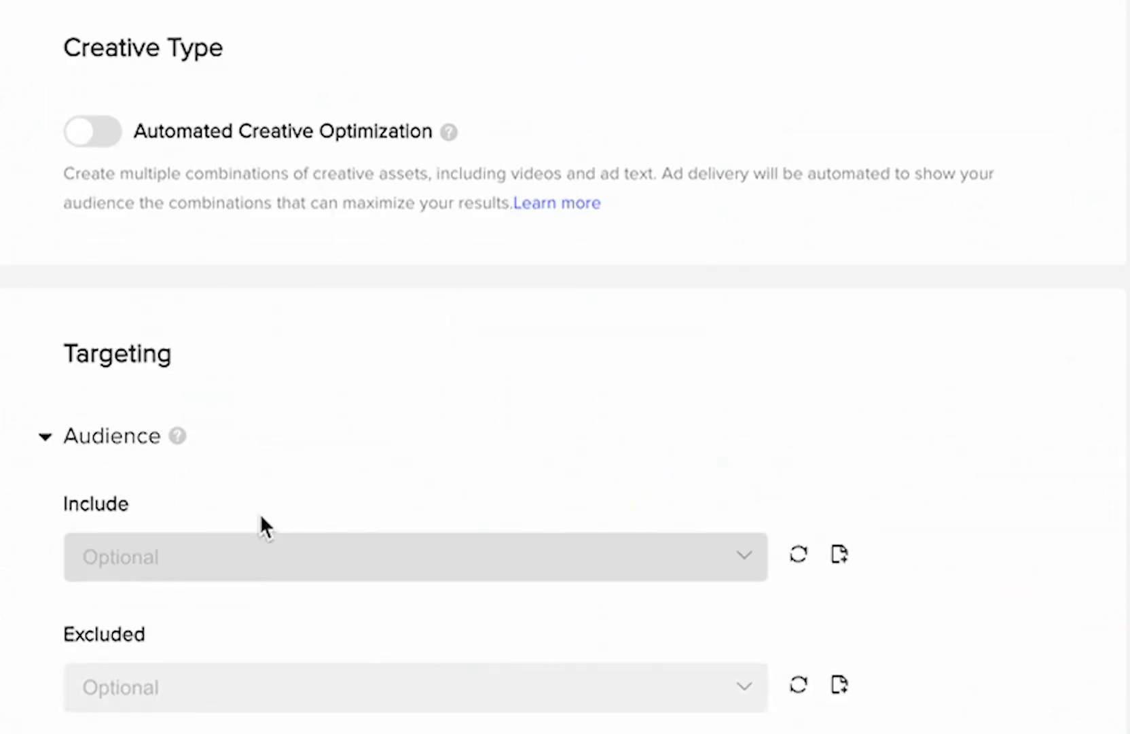
scroll(260, 527, up, 3)
scroll(262, 506, up, 2)
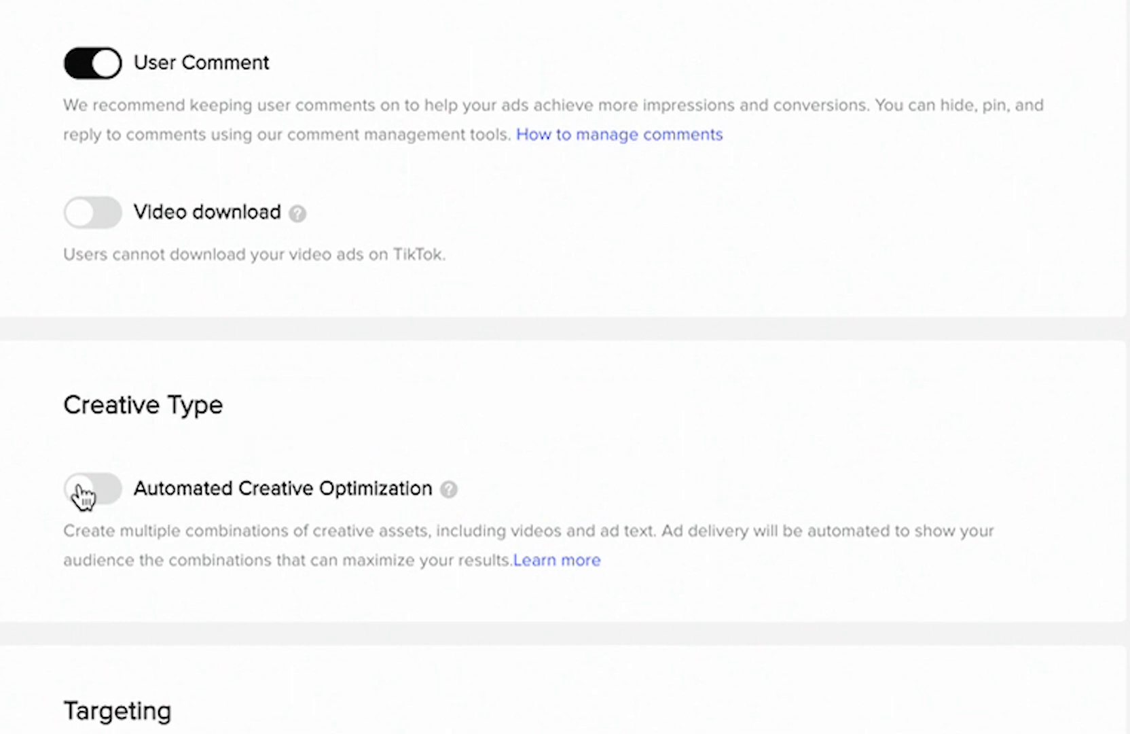
click(115, 504)
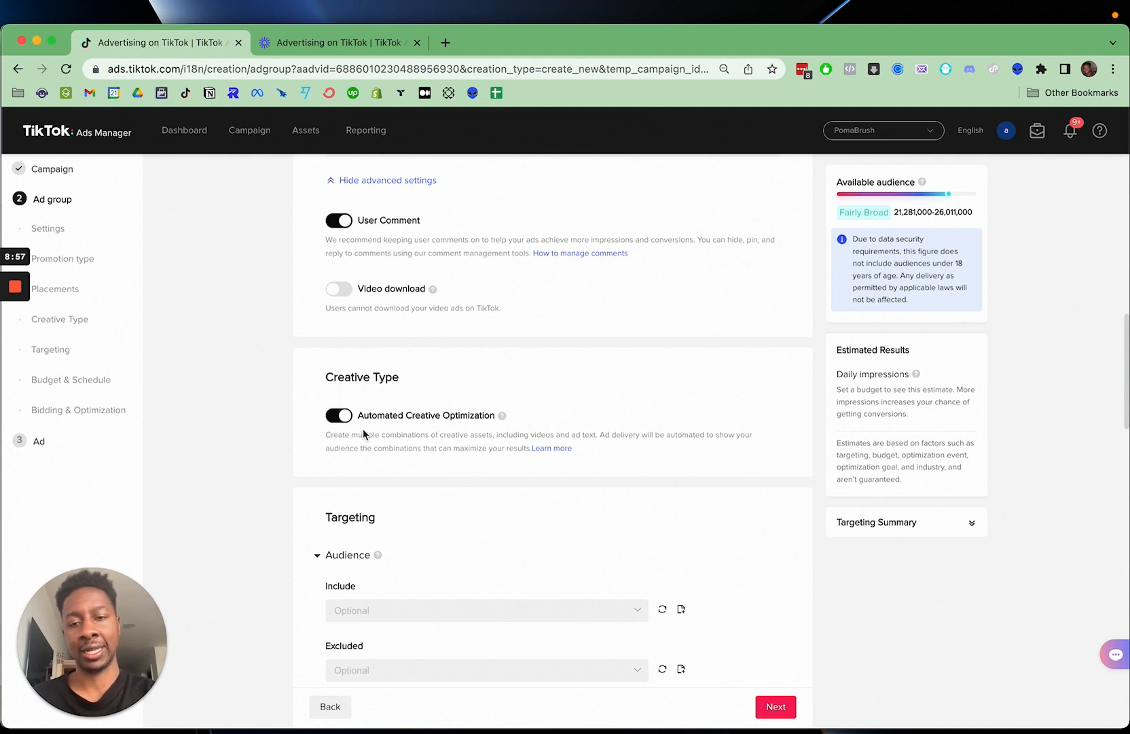
click(337, 417)
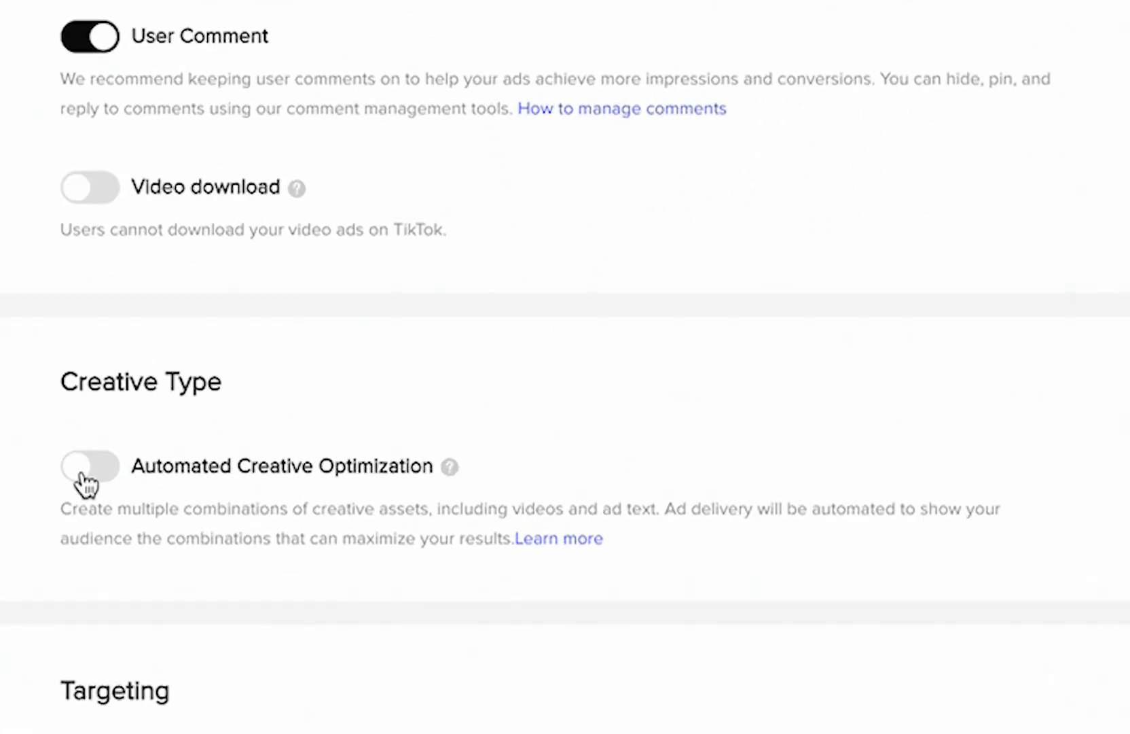
- Review the custom and lookalike audiences available to include in the targeting, and close the list without choosing any
scroll(138, 501, down, 6)
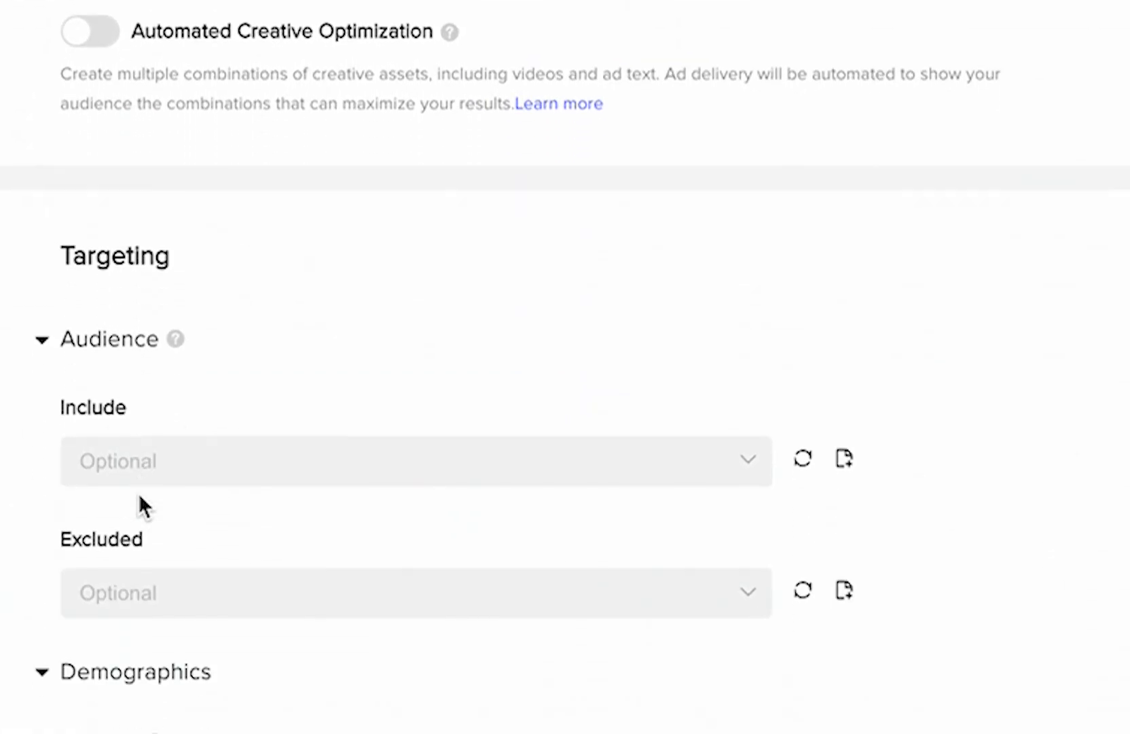
mouse_move(295, 279)
scroll(462, 360, down, 2)
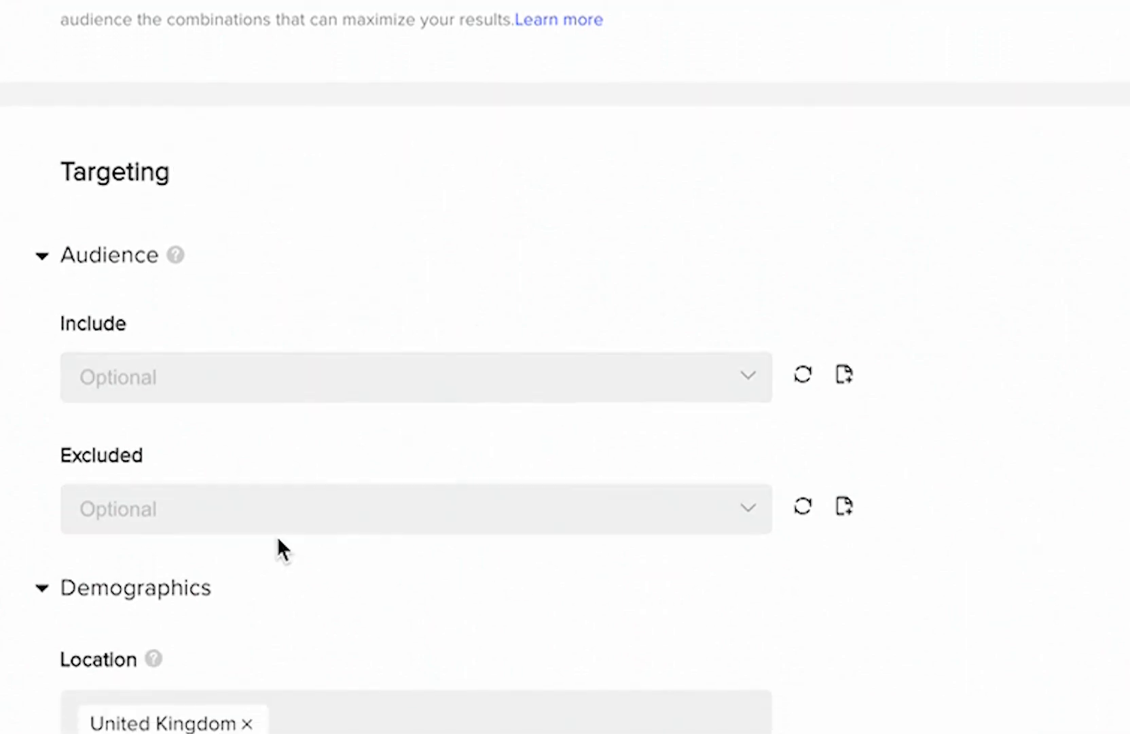
scroll(287, 514, down, 2)
click(258, 327)
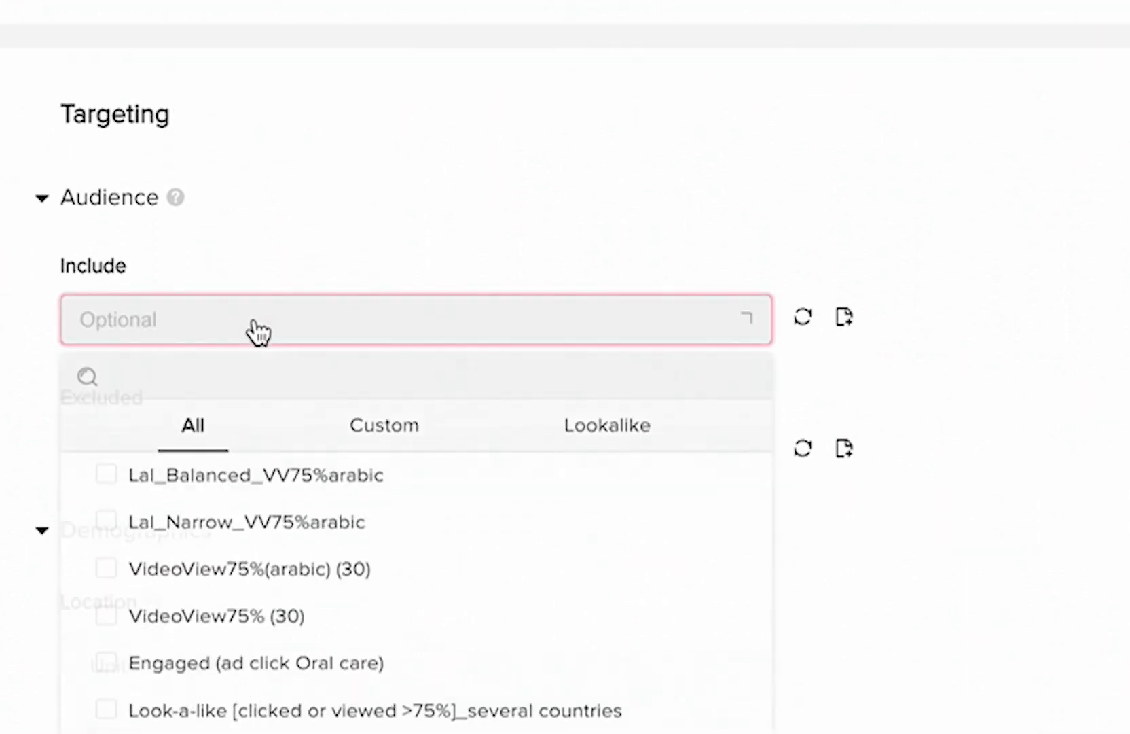
scroll(264, 605, down, 3)
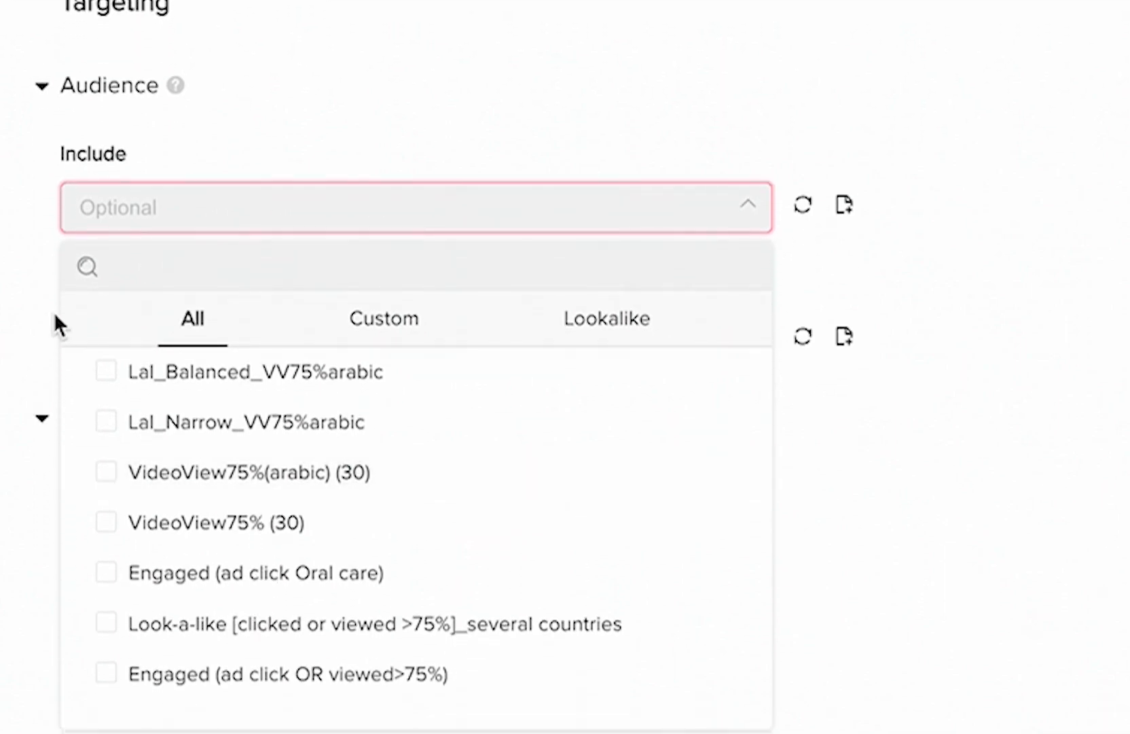
click(27, 289)
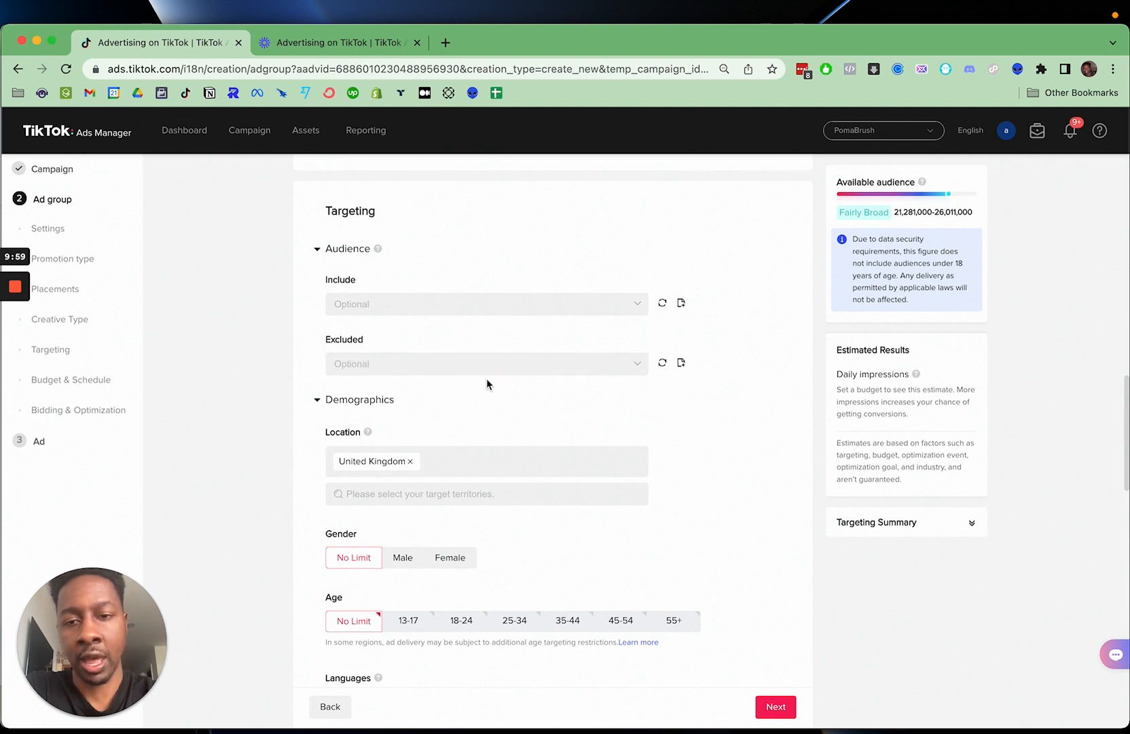
- Review the countries available as target locations and close the list, keeping only United Kingdom
scroll(487, 378, down, 3)
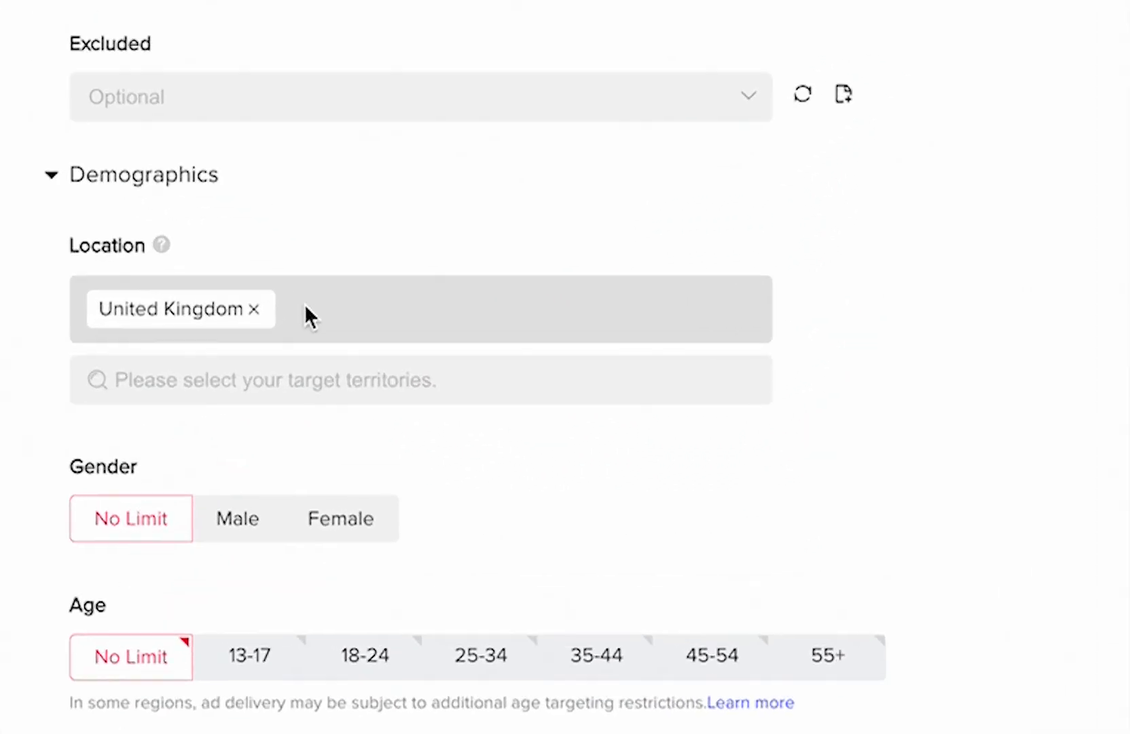
click(290, 379)
scroll(308, 675, down, 5)
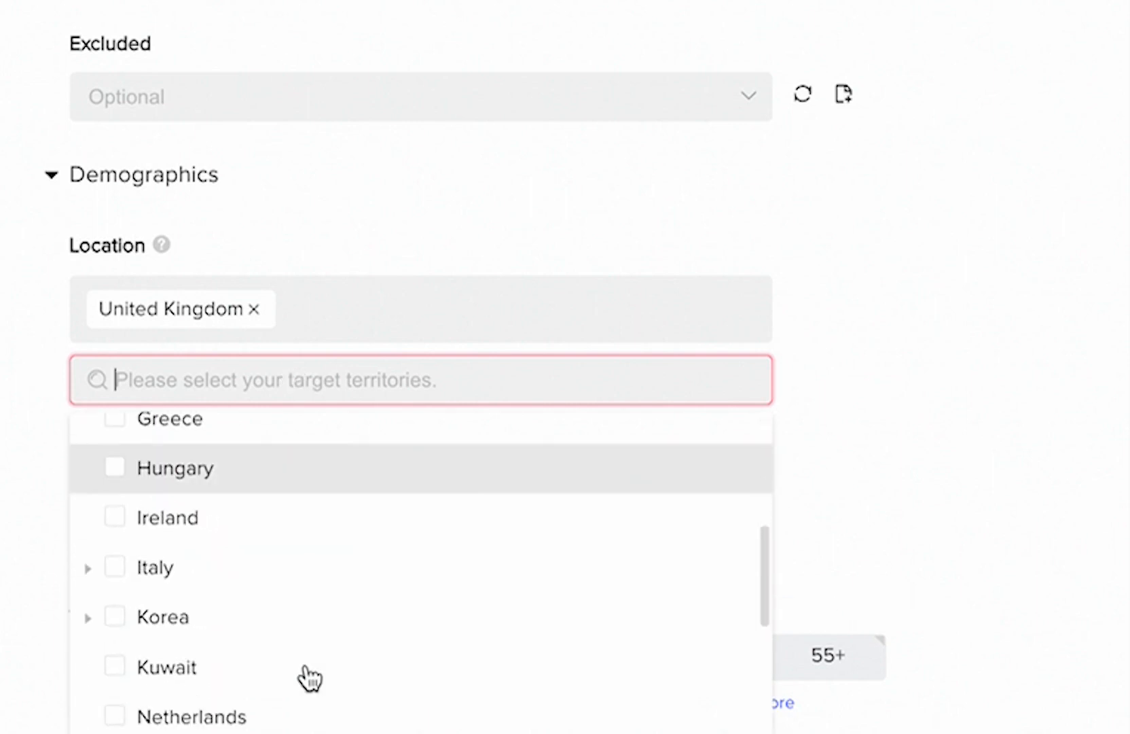
scroll(309, 677, down, 6)
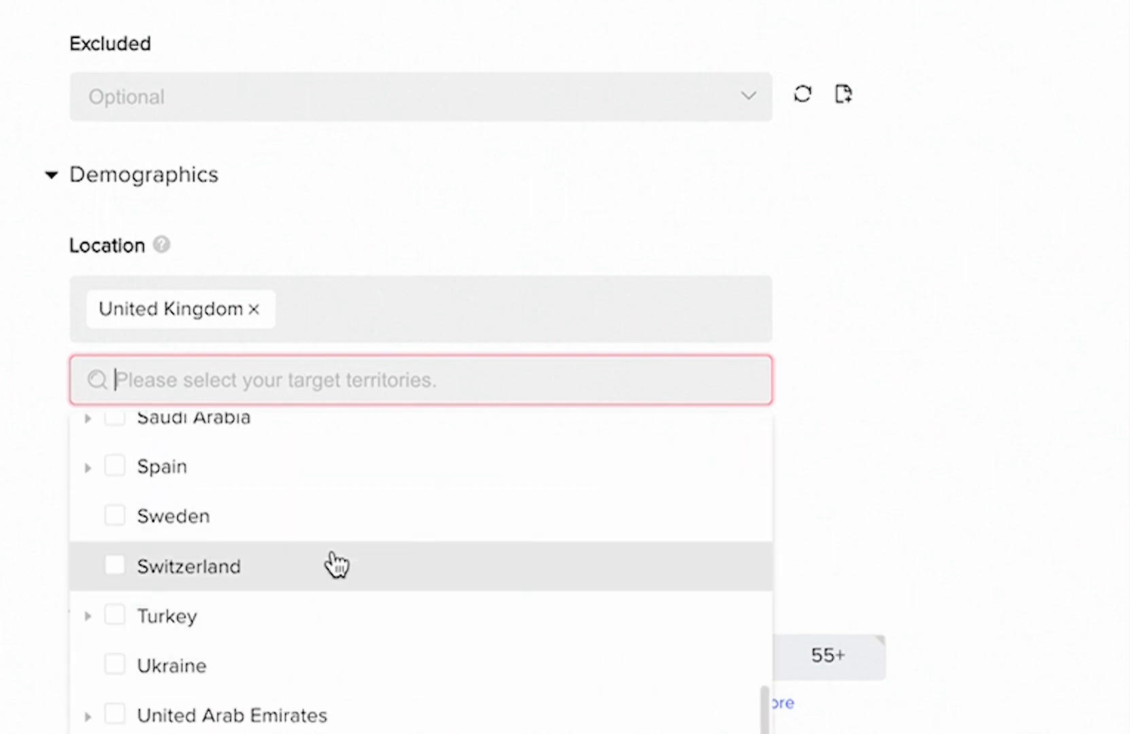
scroll(336, 564, up, 15)
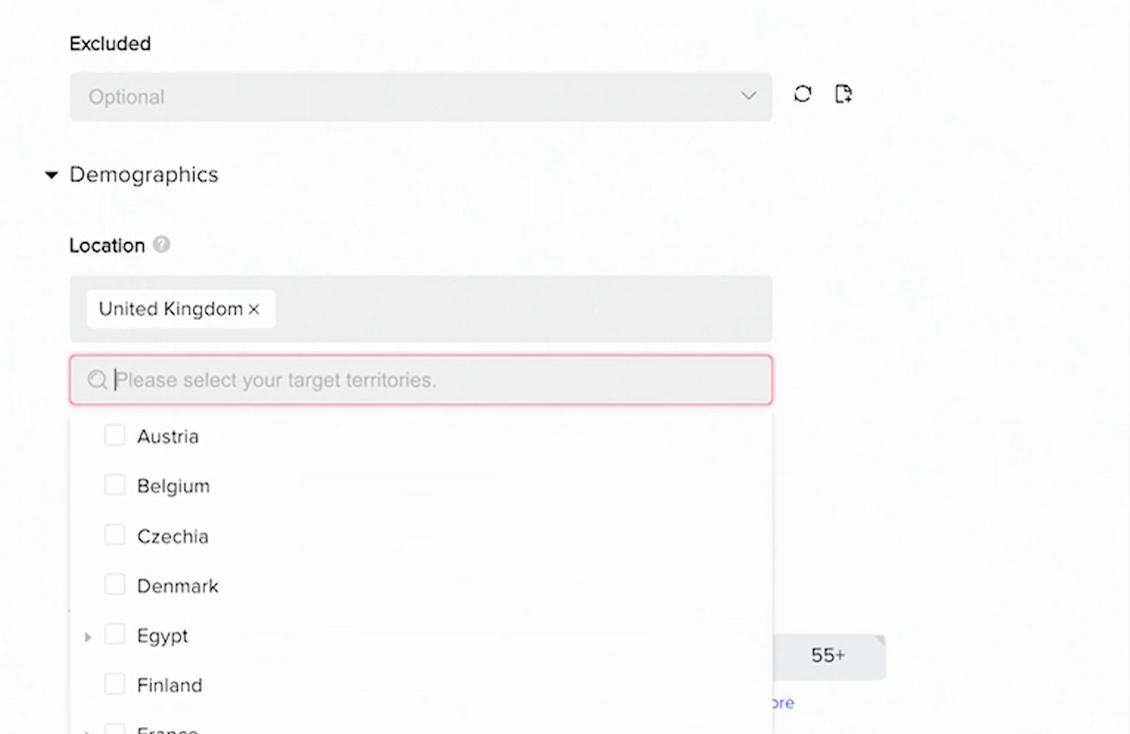
click(33, 323)
- Limit the audience to females in the age groups 25-34, 35-44, 45-54 and 55+, leaving 18-24 out
scroll(607, 536, down, 2)
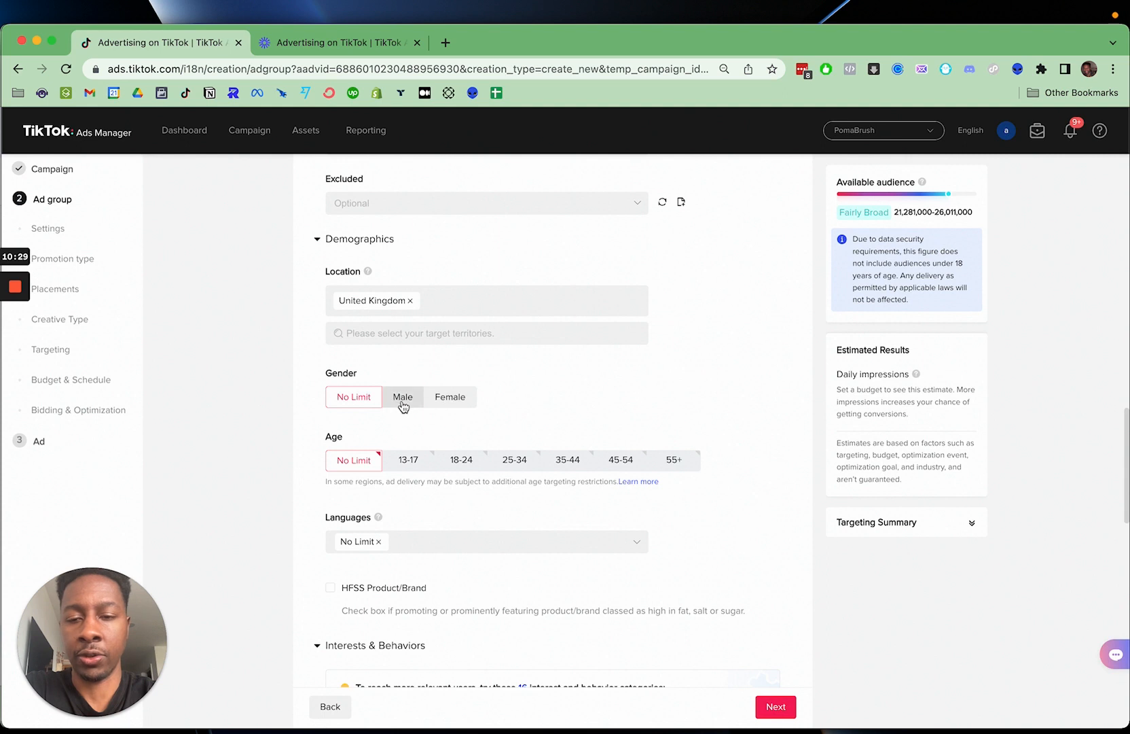
click(449, 403)
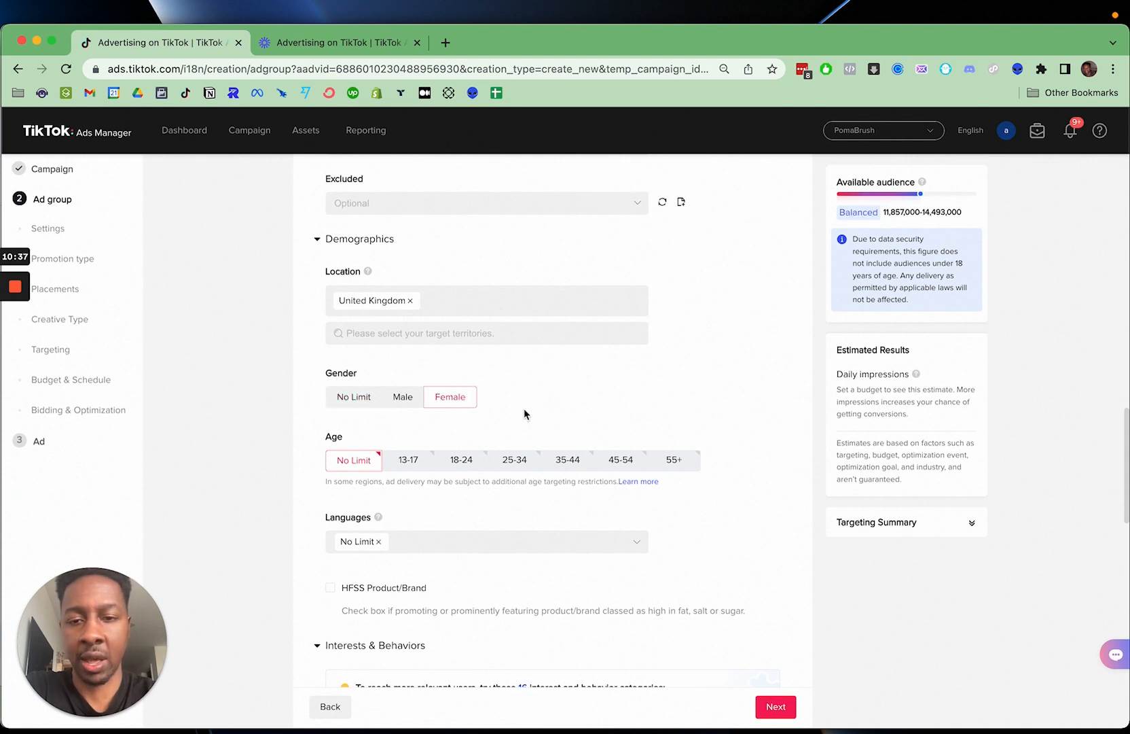
scroll(524, 408, down, 3)
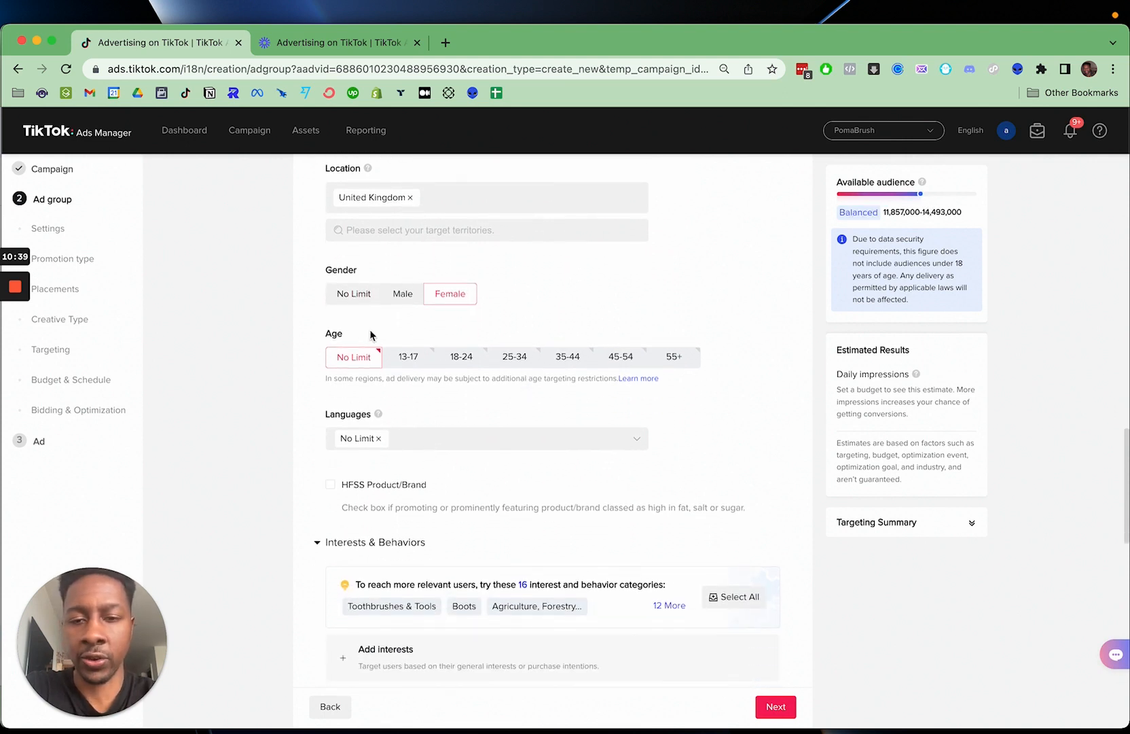
click(456, 358)
click(513, 358)
click(564, 360)
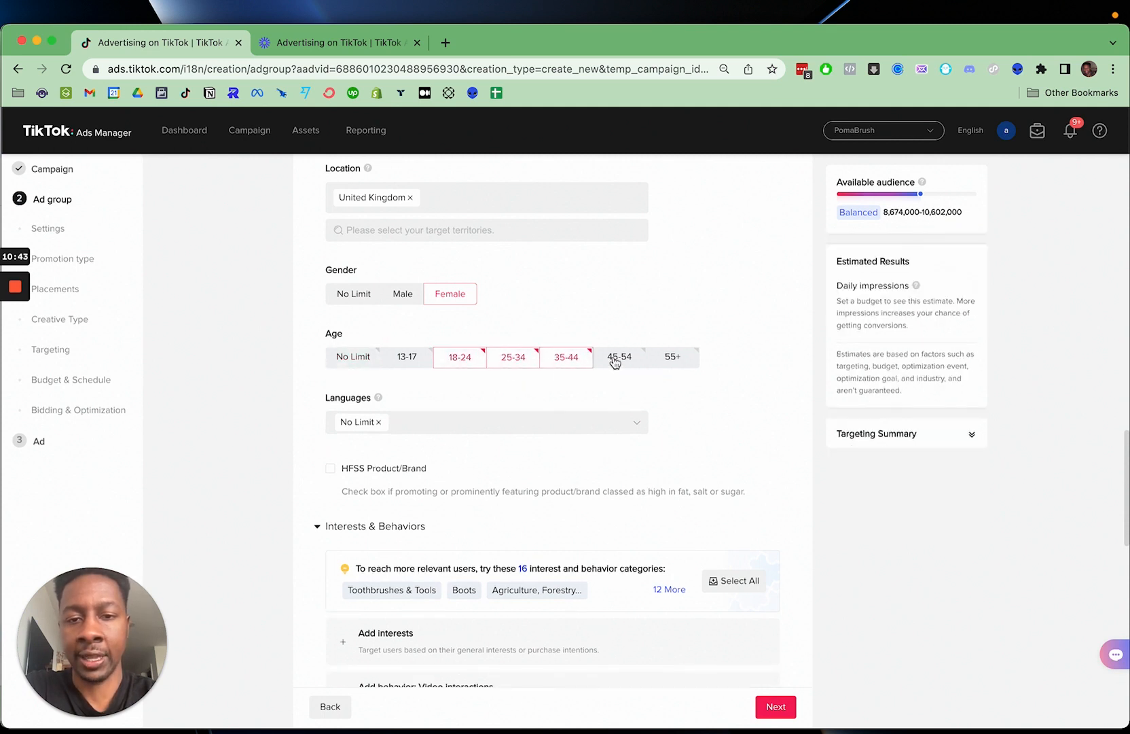
click(617, 360)
click(664, 362)
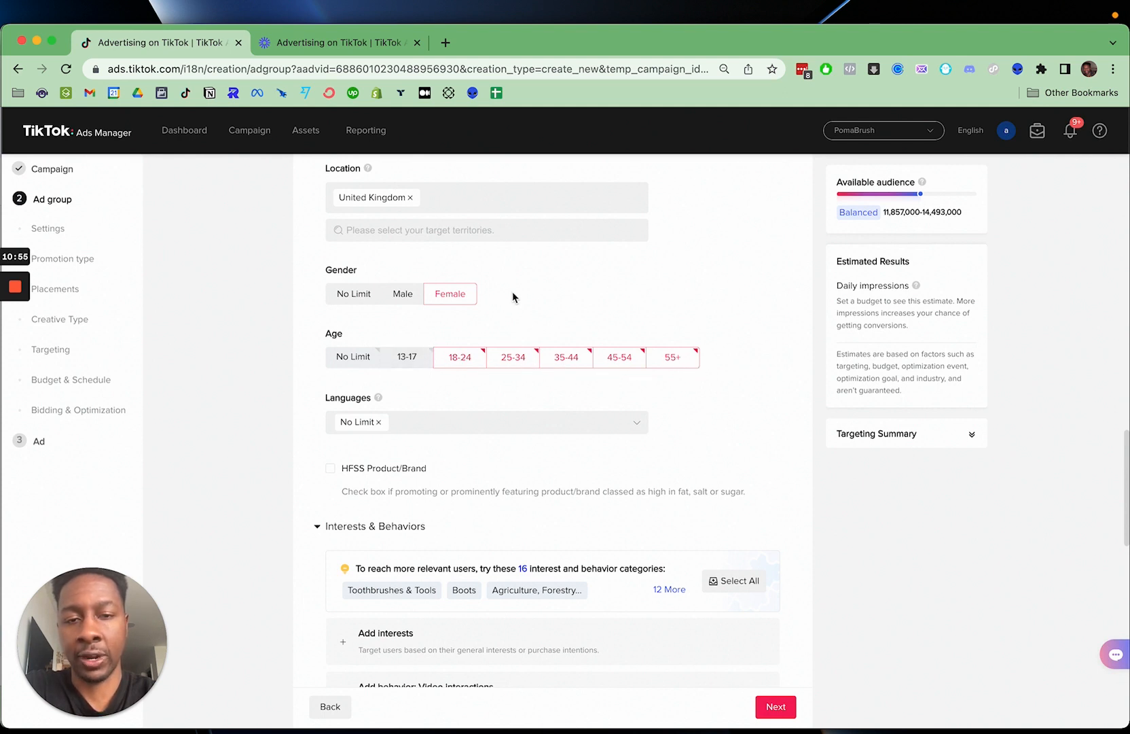
scroll(518, 299, up, 1)
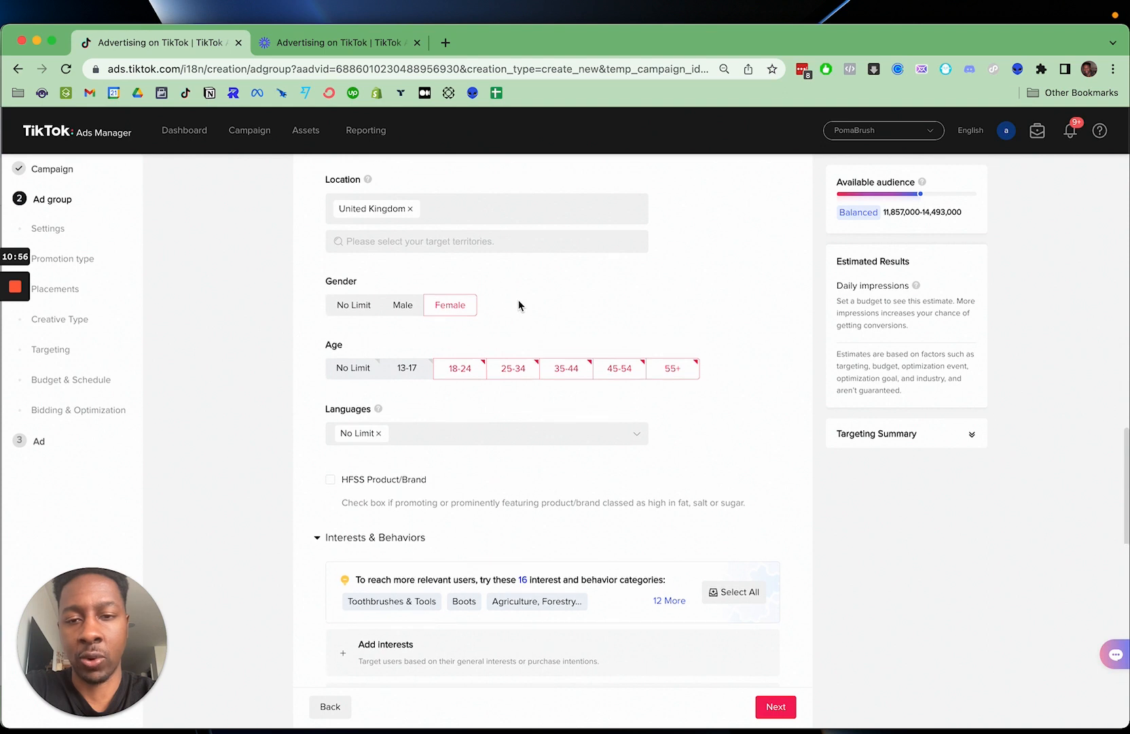
click(454, 372)
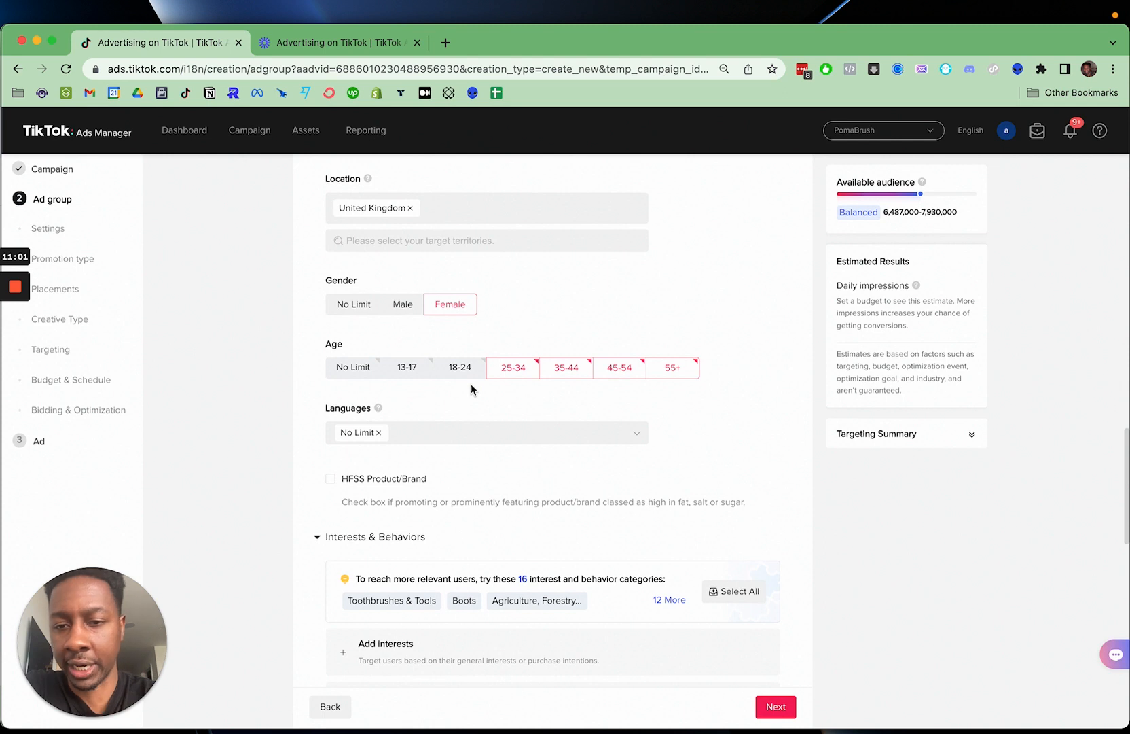
- Set the audience language to English instead of No Limit
scroll(471, 384, down, 1)
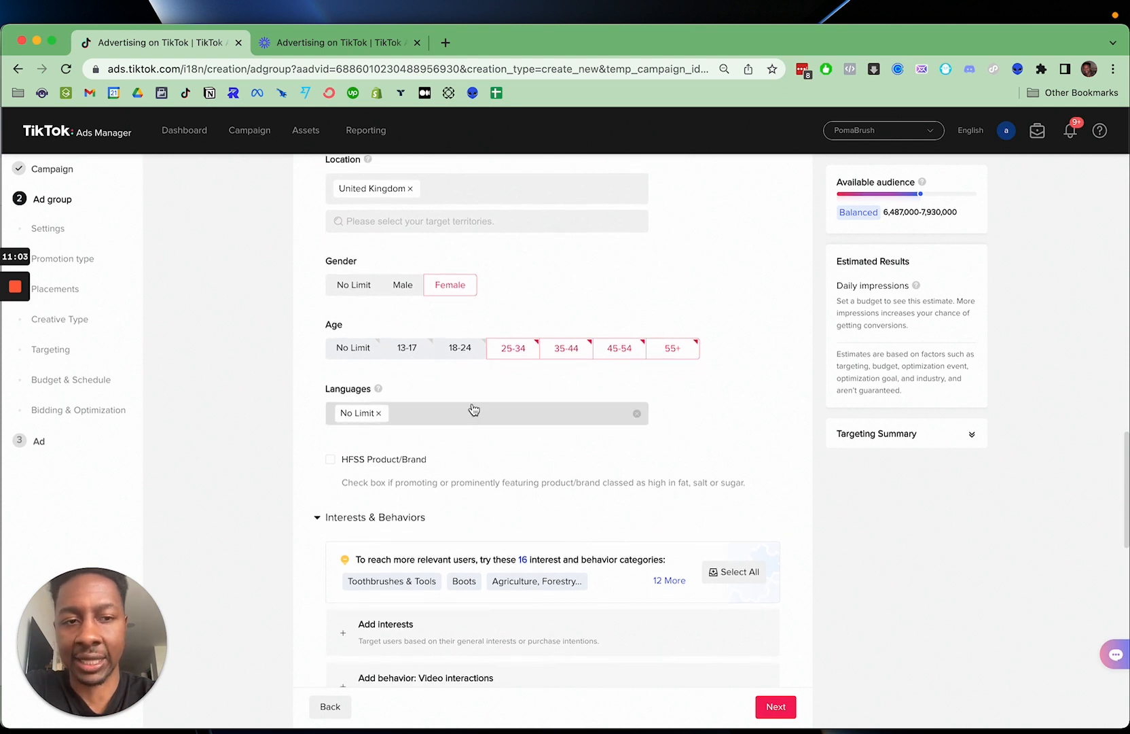
scroll(502, 381, down, 1)
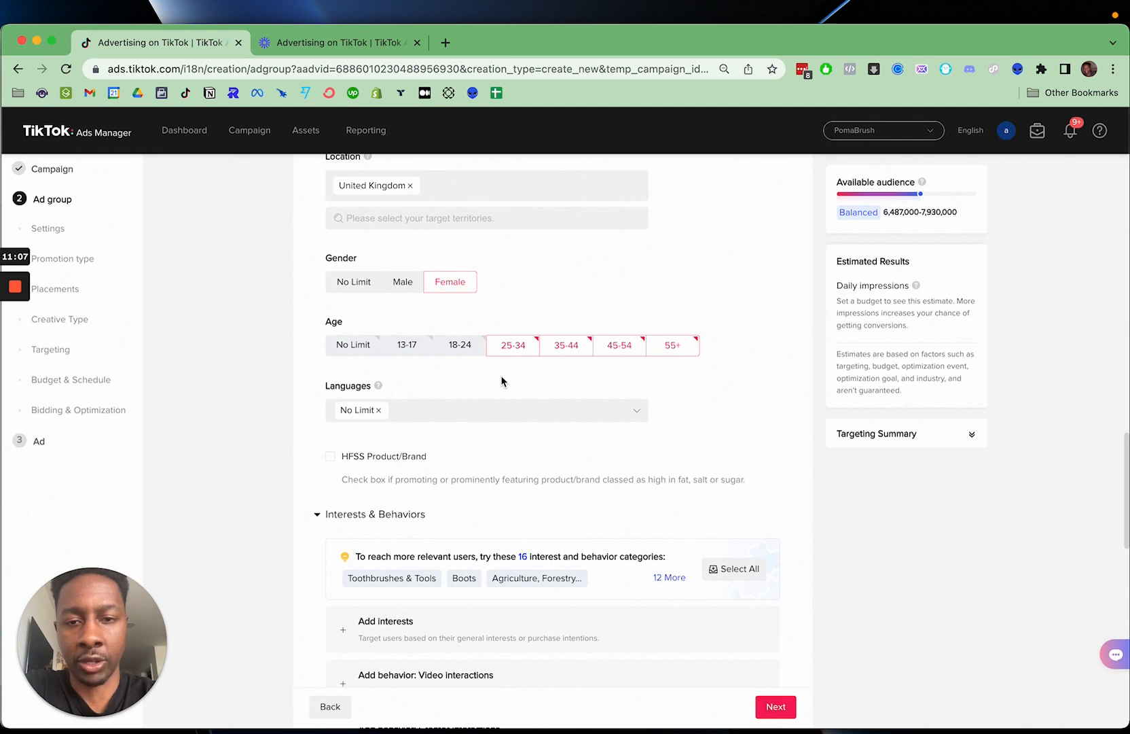
scroll(500, 380, down, 3)
click(420, 325)
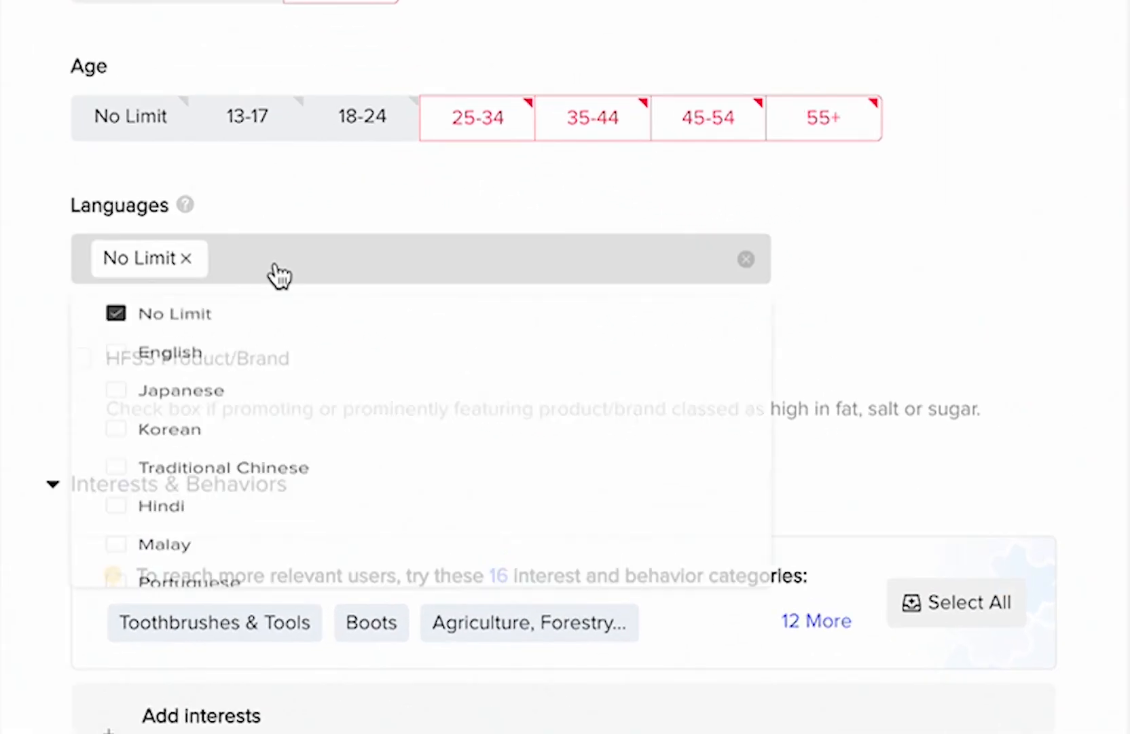
click(121, 369)
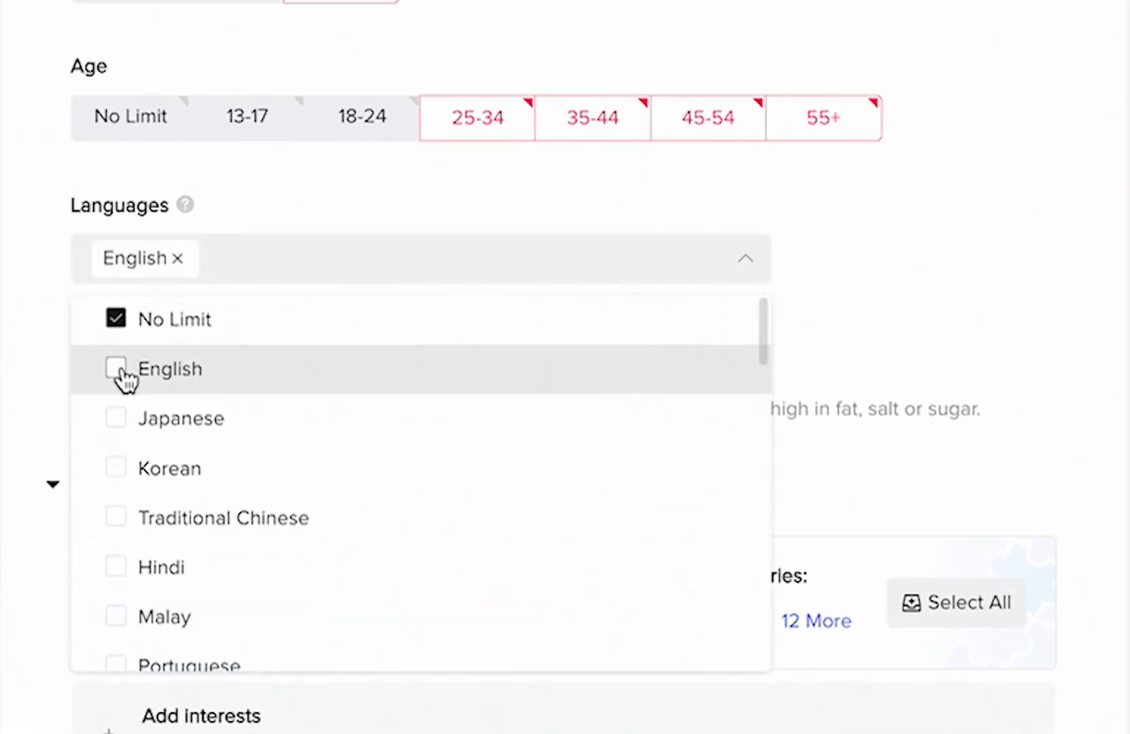
click(38, 312)
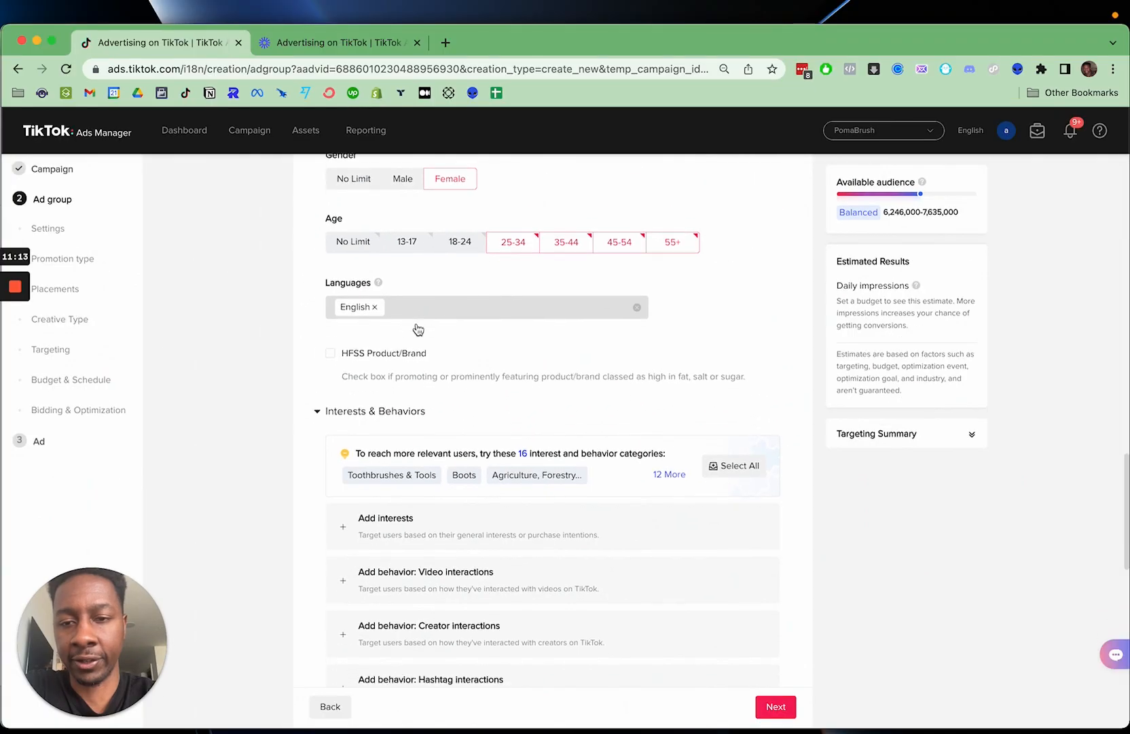
- Examine the HFSS Product/Brand option and the recommended categories and behavior options under Interests & Behaviors
scroll(336, 318, down, 1)
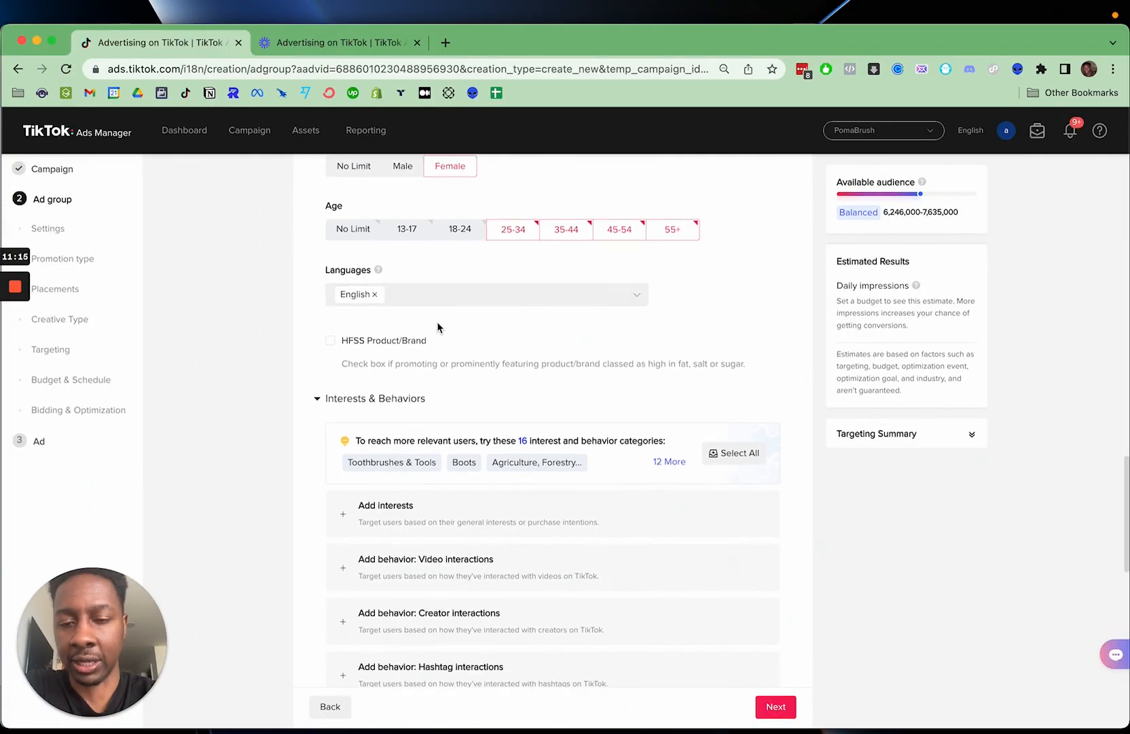
scroll(437, 323, down, 1)
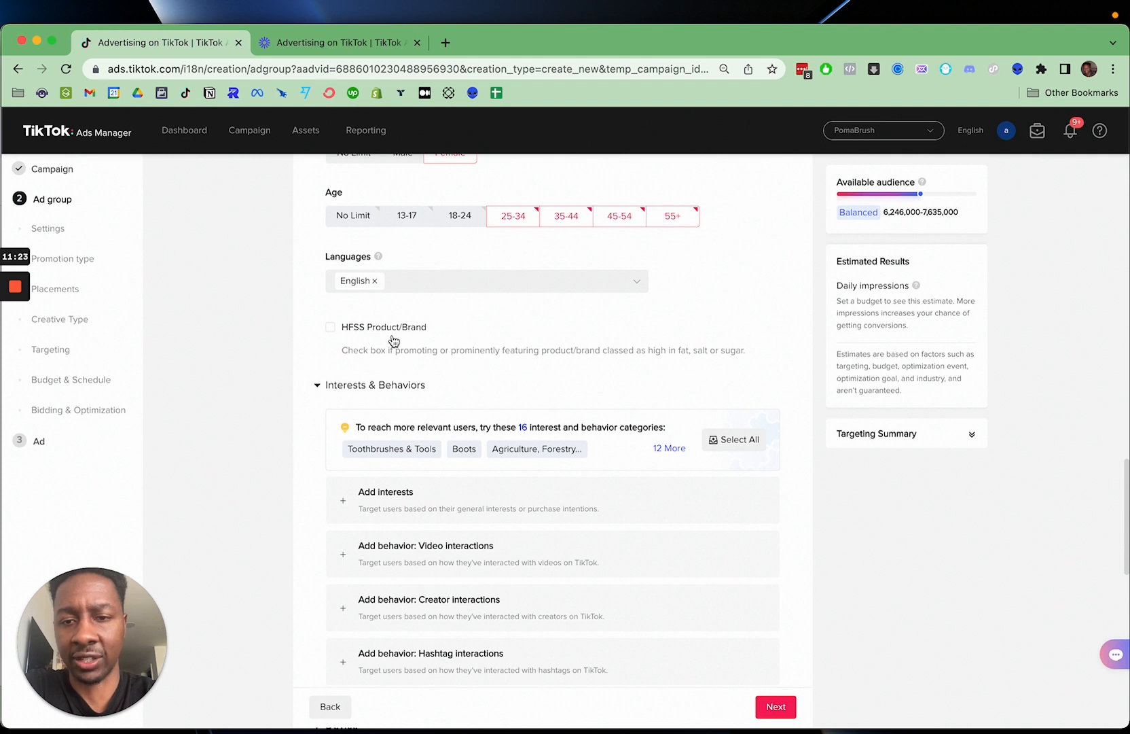
scroll(442, 354, down, 1)
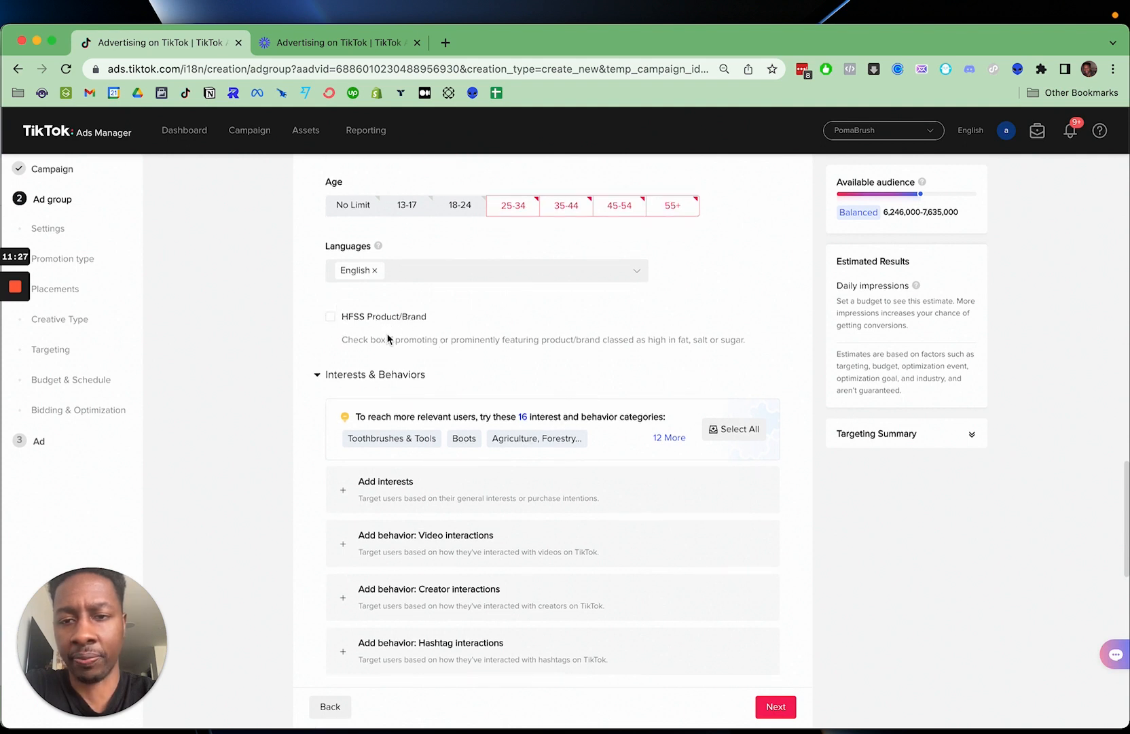
scroll(392, 339, down, 3)
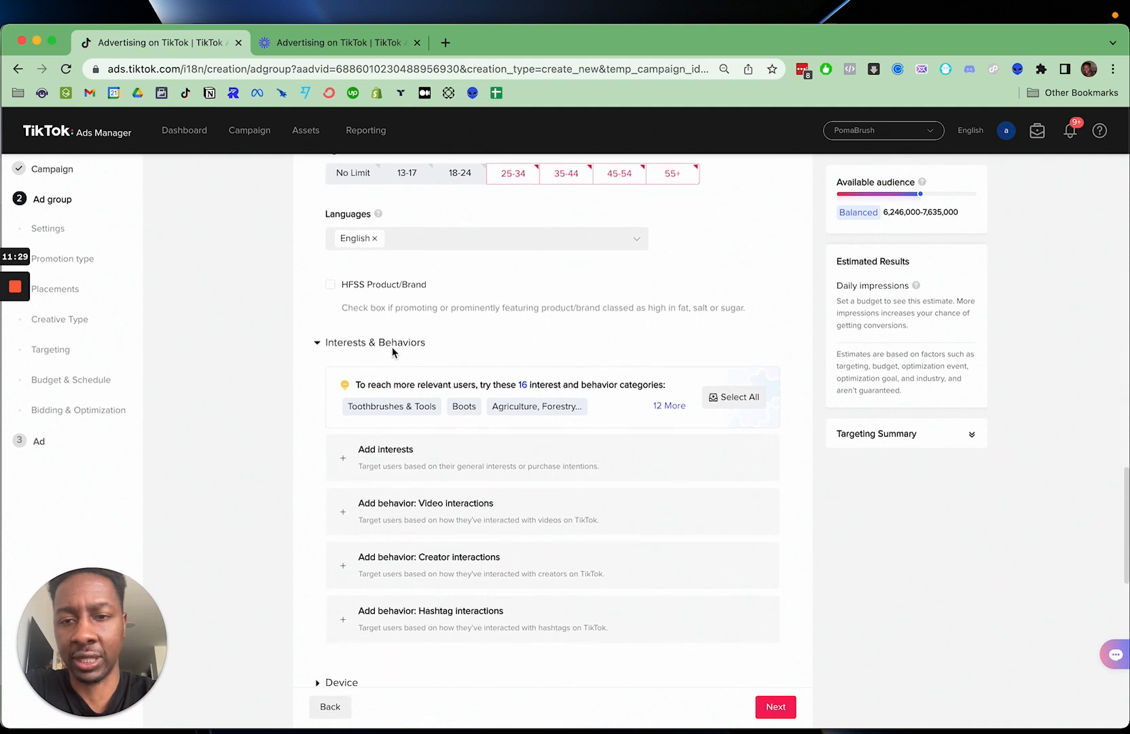
scroll(374, 404, down, 4)
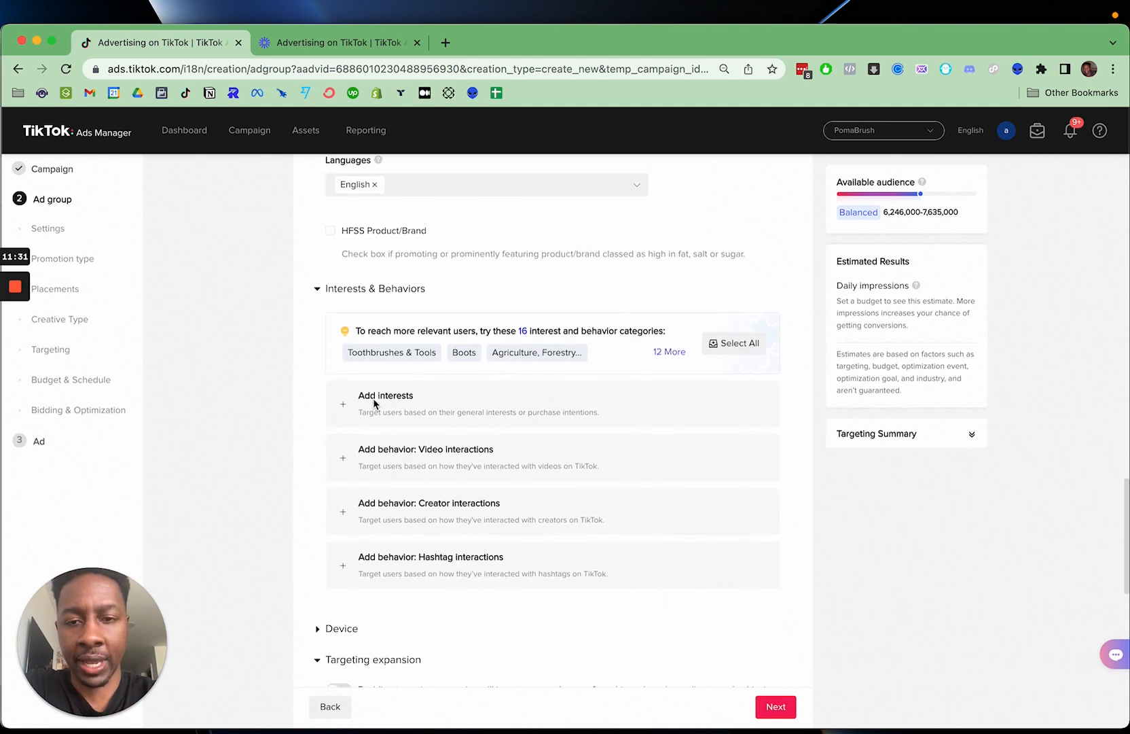
scroll(364, 392, up, 5)
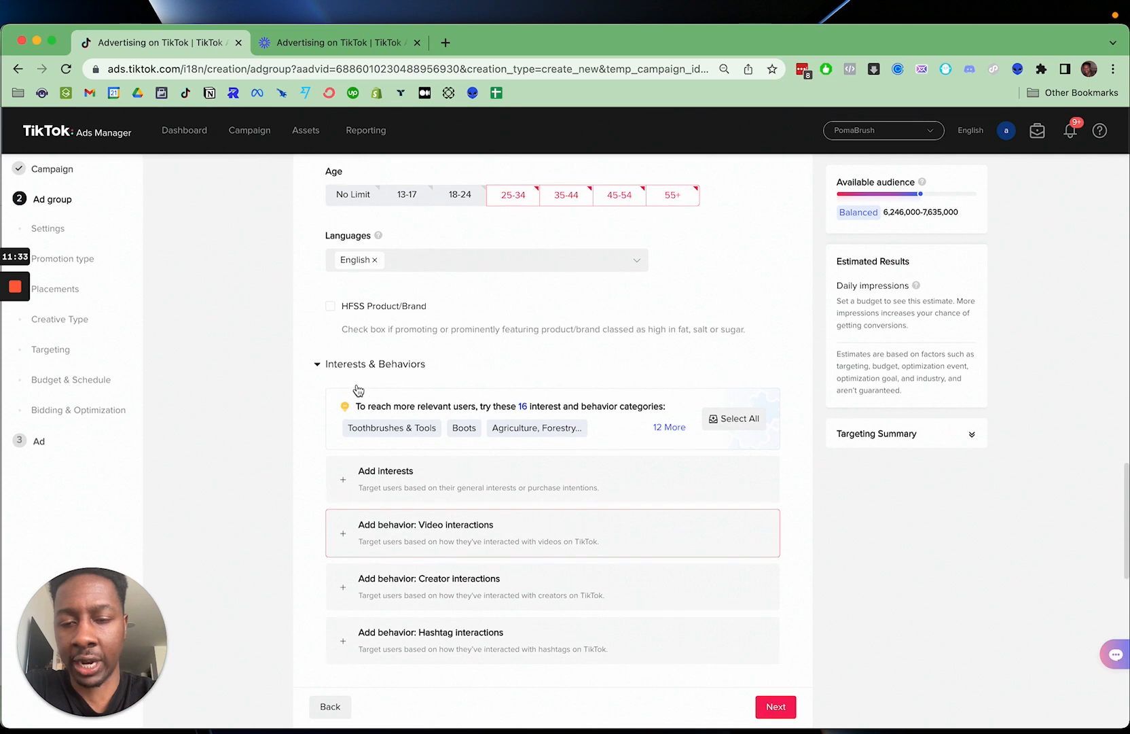
scroll(379, 432, down, 3)
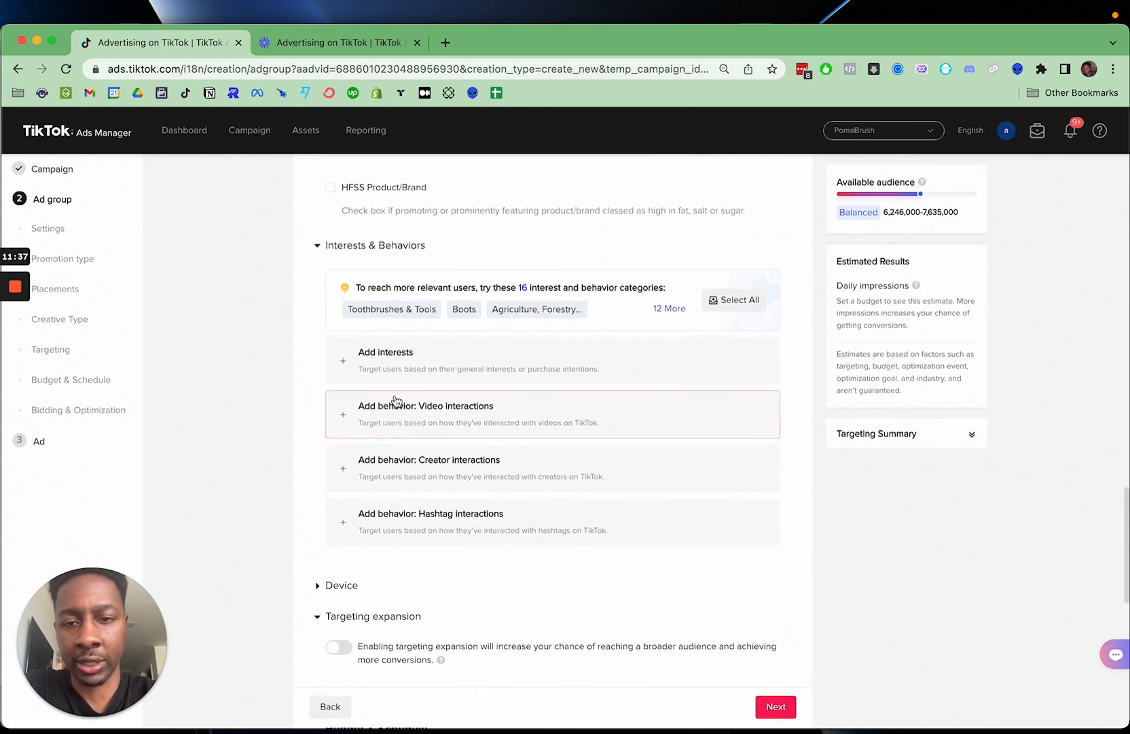
scroll(396, 401, up, 1)
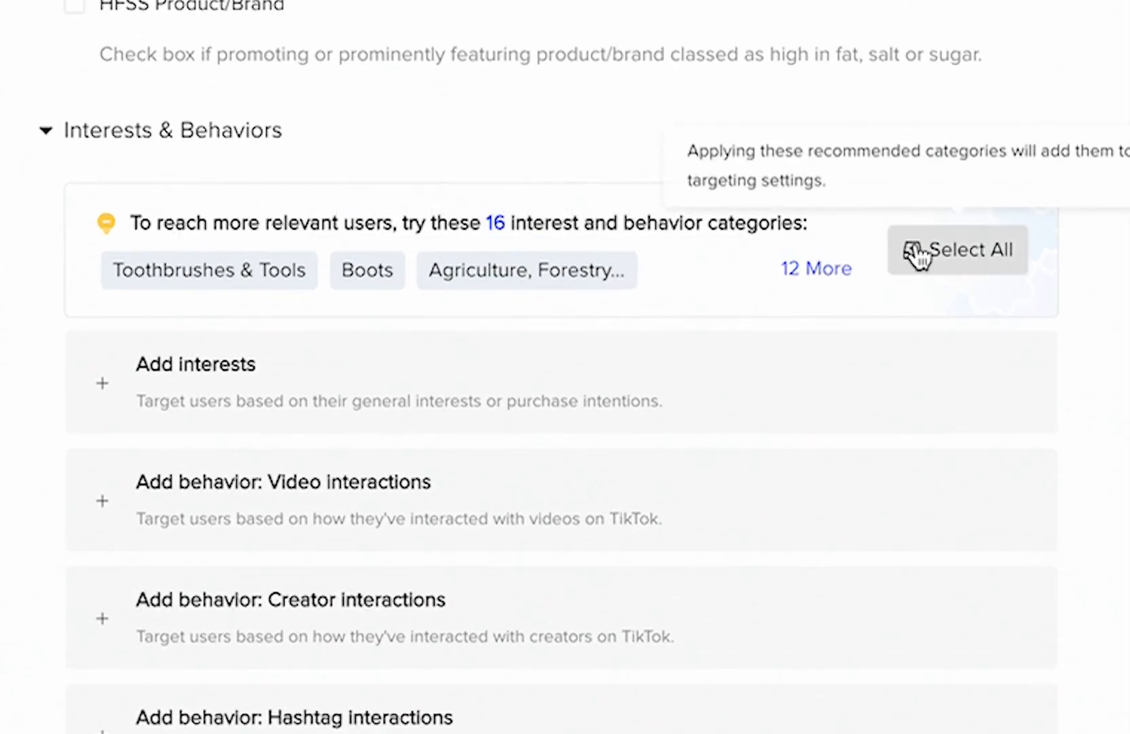
- Apply all the recommended interest categories to the targeting and review the resulting list of included interests
click(825, 273)
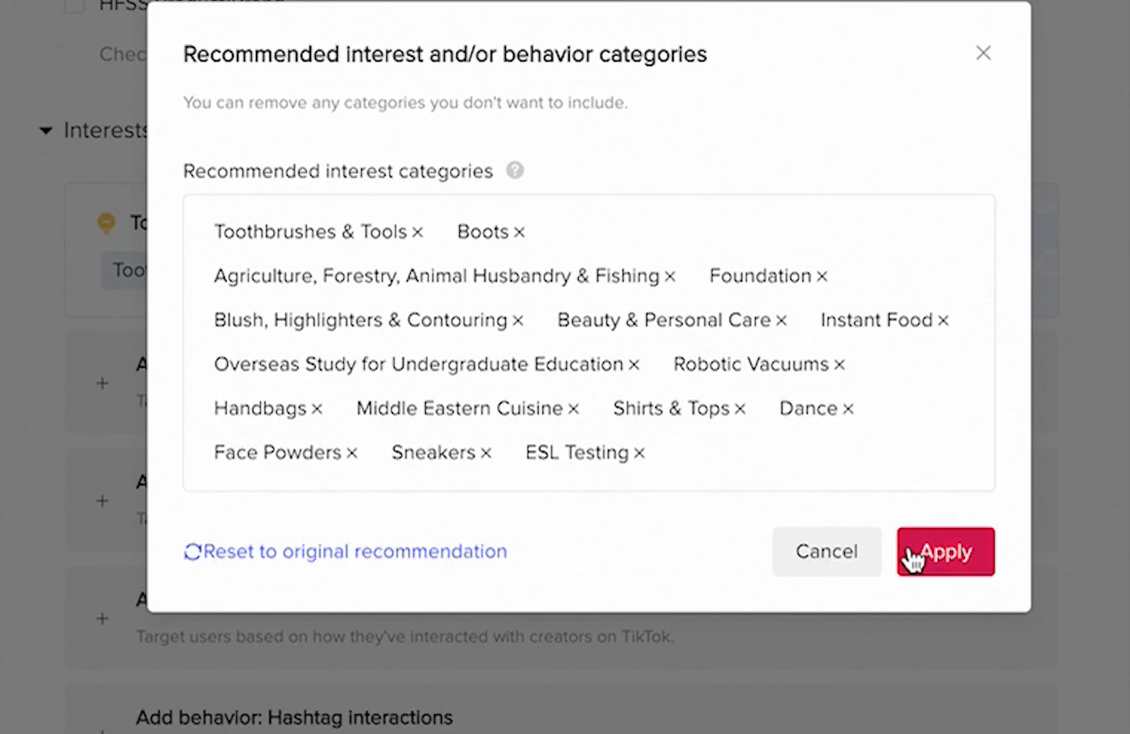
click(939, 558)
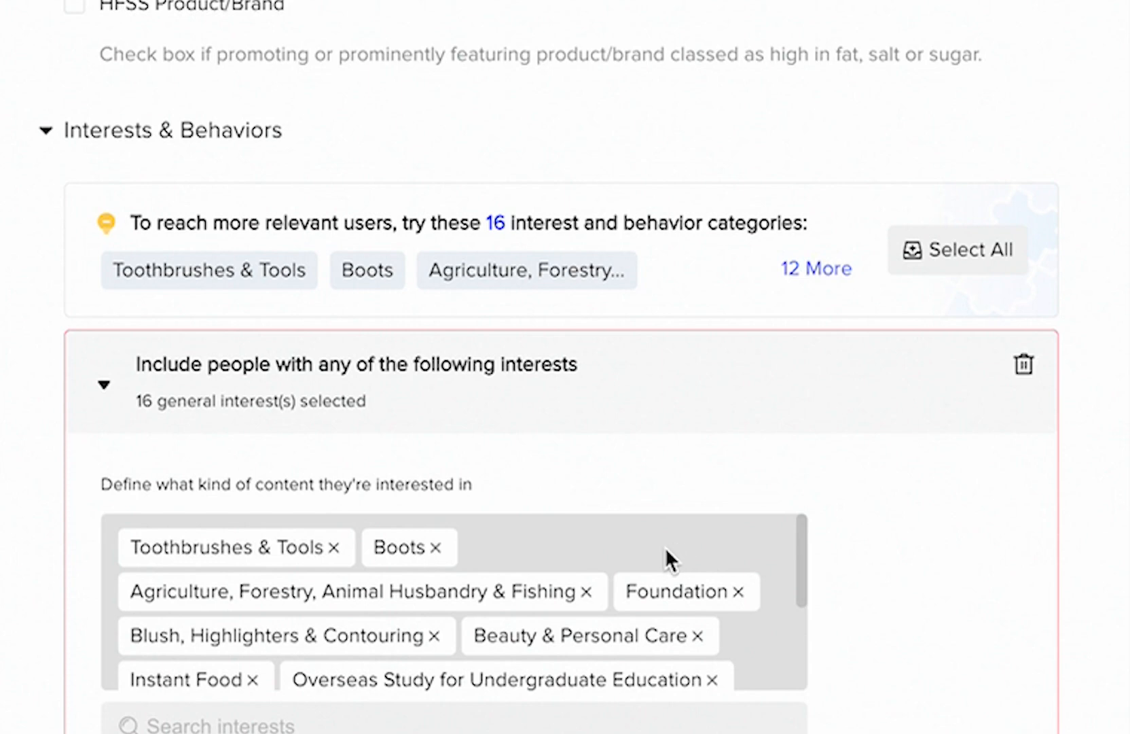
click(995, 251)
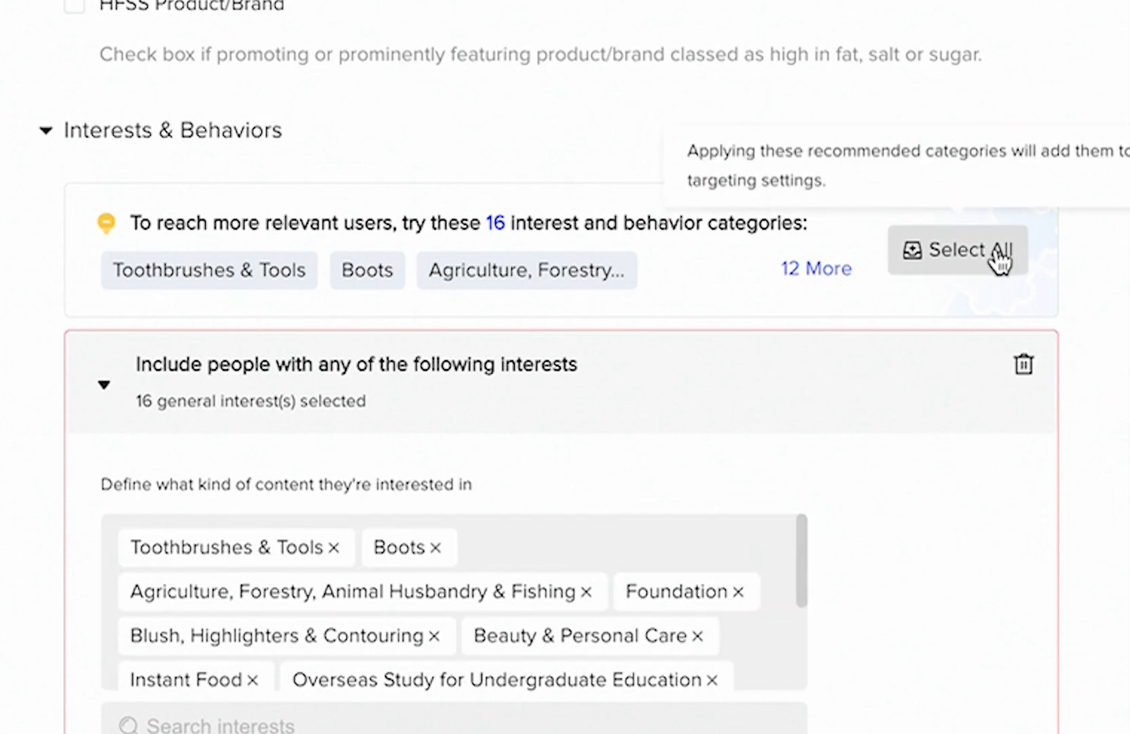
scroll(813, 615, down, 1)
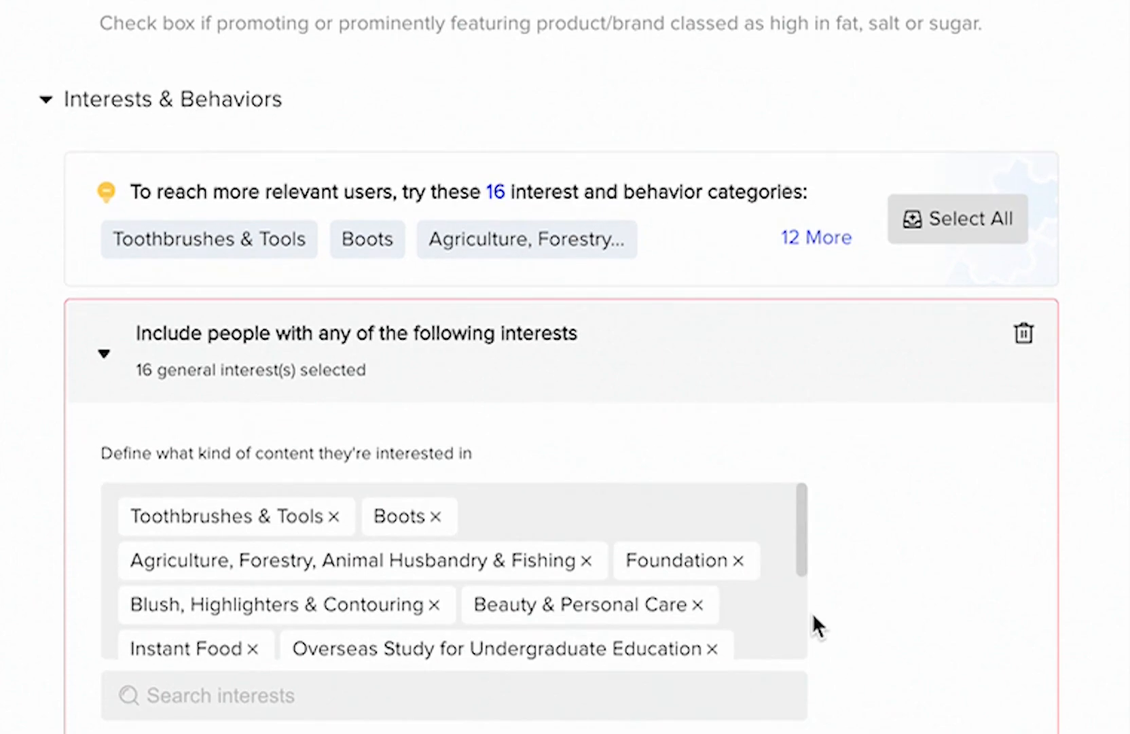
drag(799, 550, 797, 633)
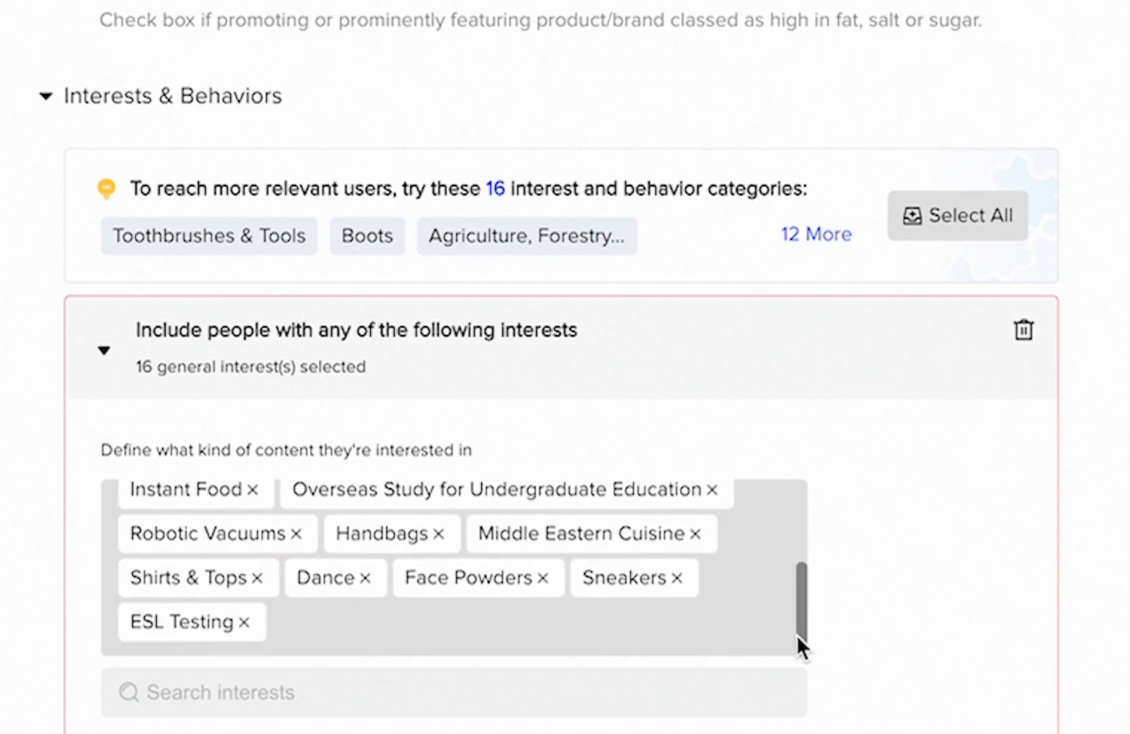
scroll(382, 625, up, 4)
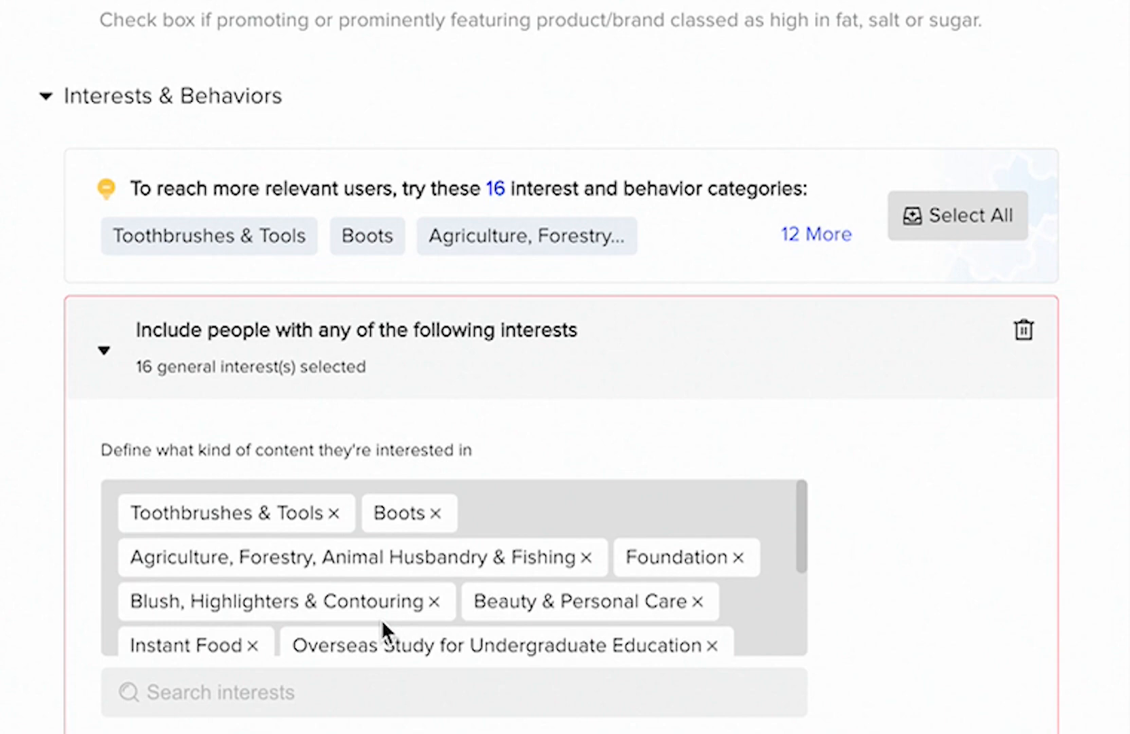
scroll(387, 619, down, 4)
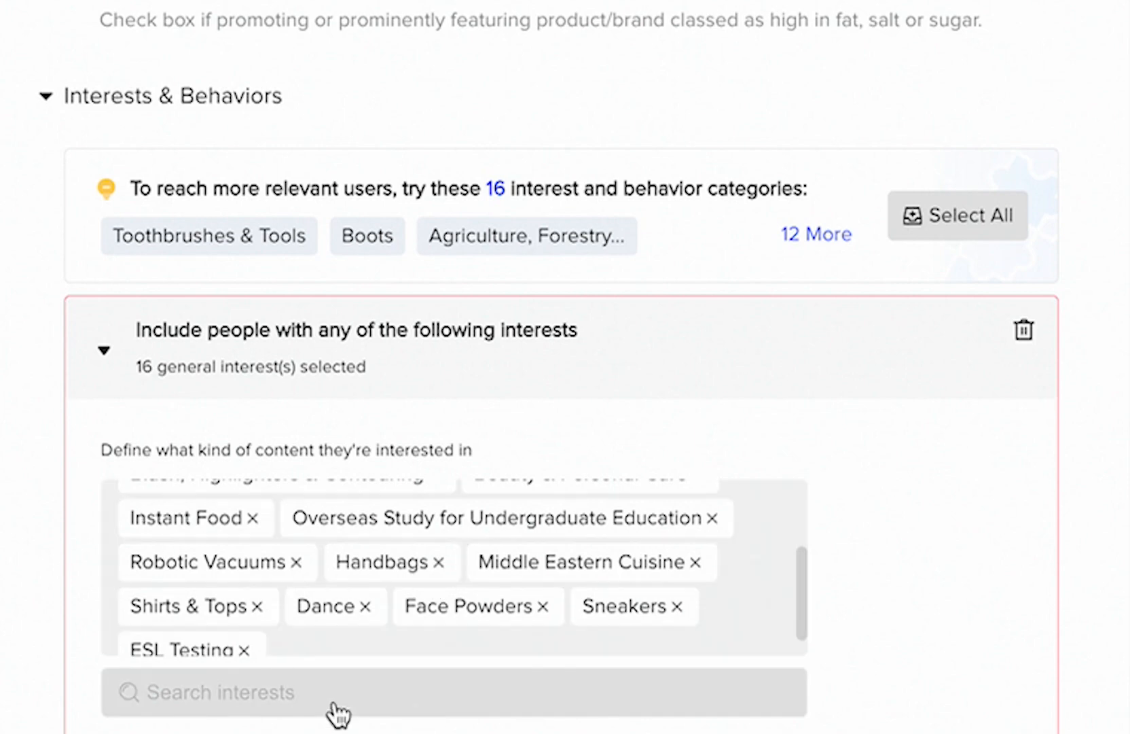
scroll(600, 583, down, 1)
scroll(883, 580, down, 2)
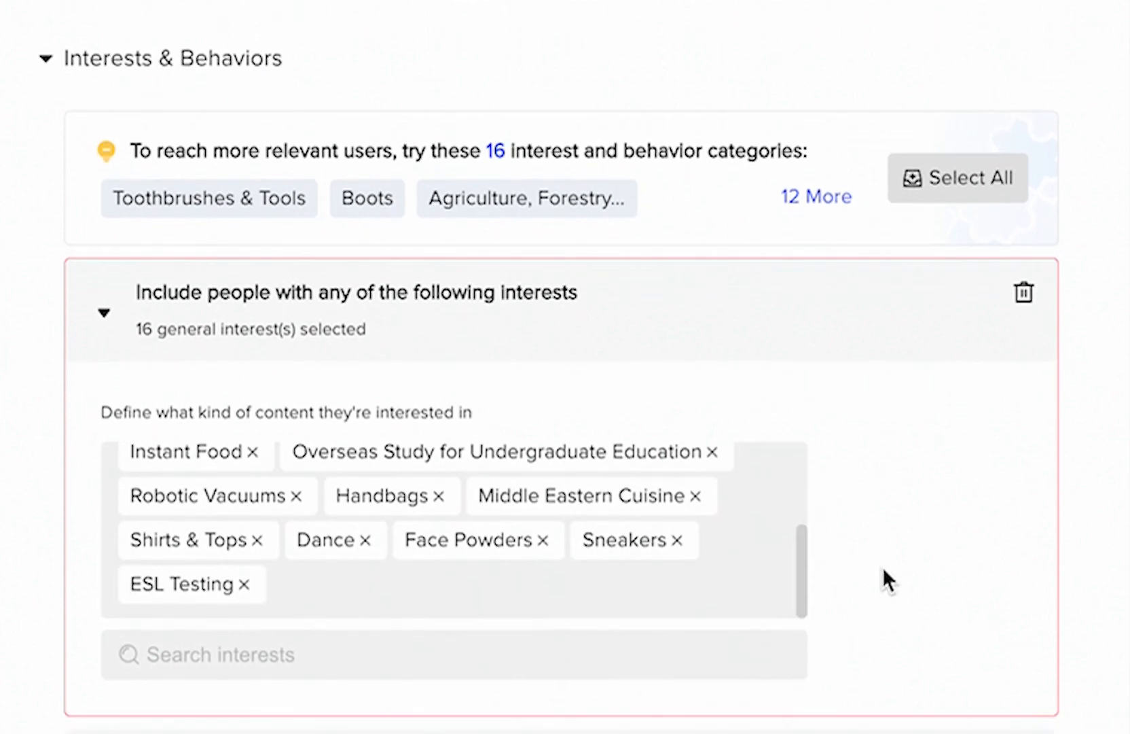
- Add a video interactions behavior group to the audience targeting
scroll(925, 671, down, 5)
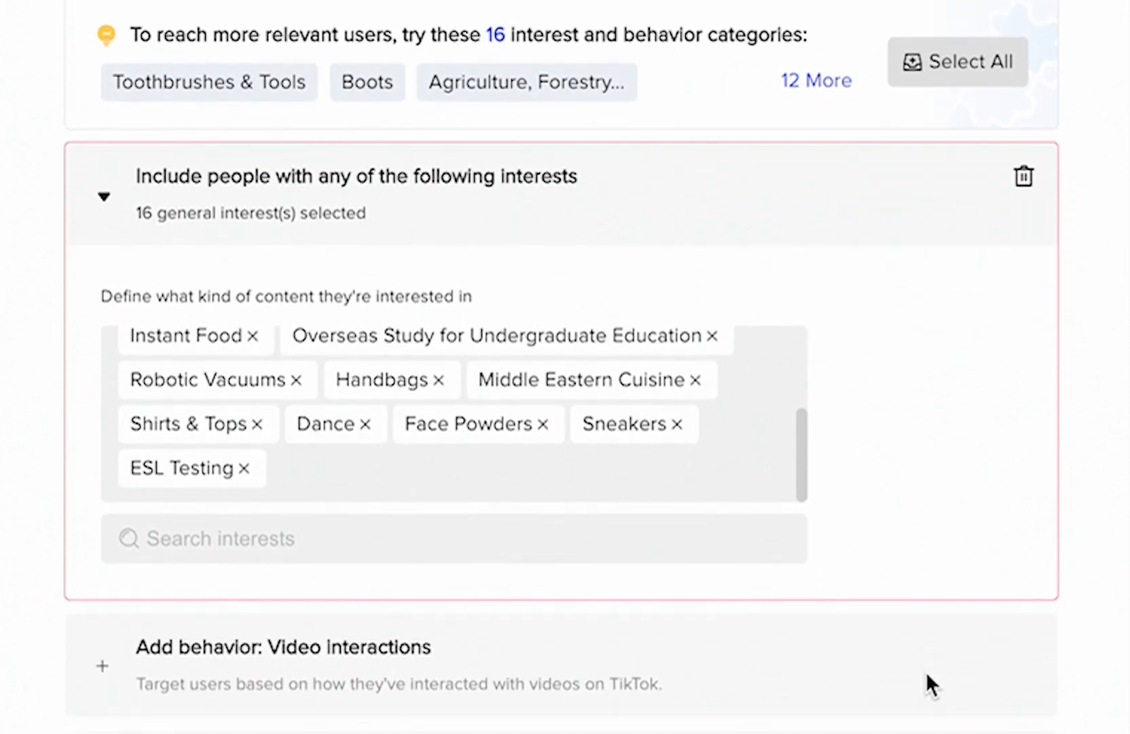
scroll(921, 554, down, 2)
click(745, 513)
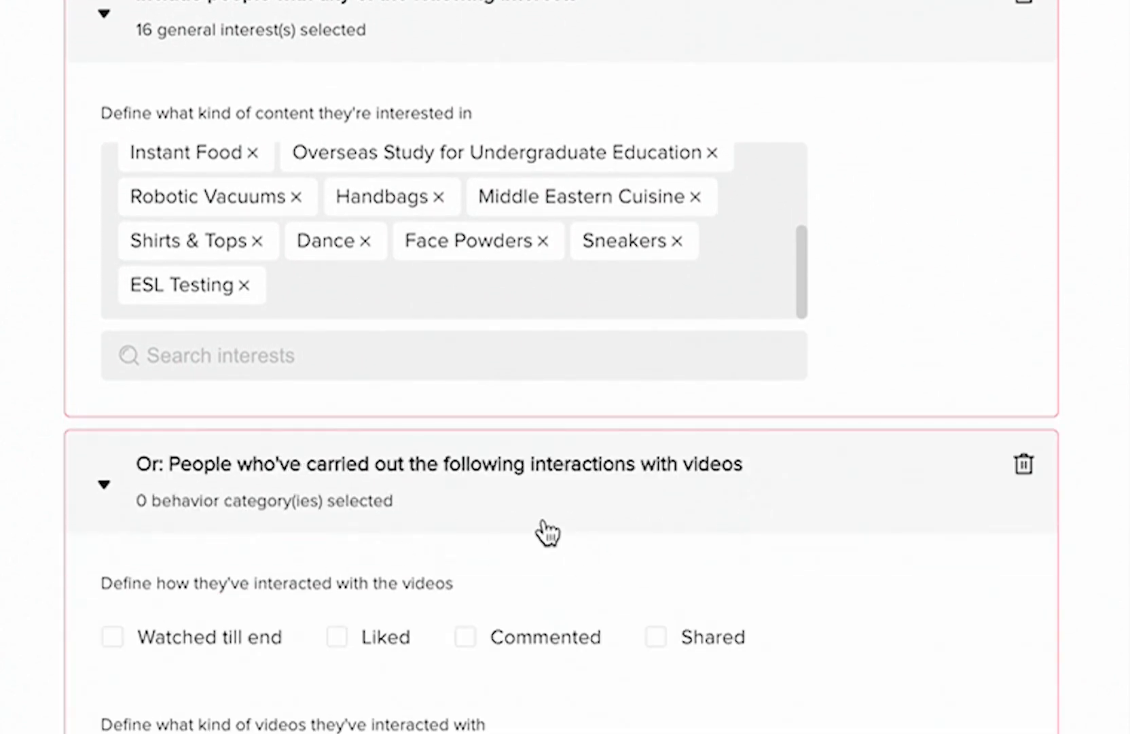
scroll(546, 534, down, 4)
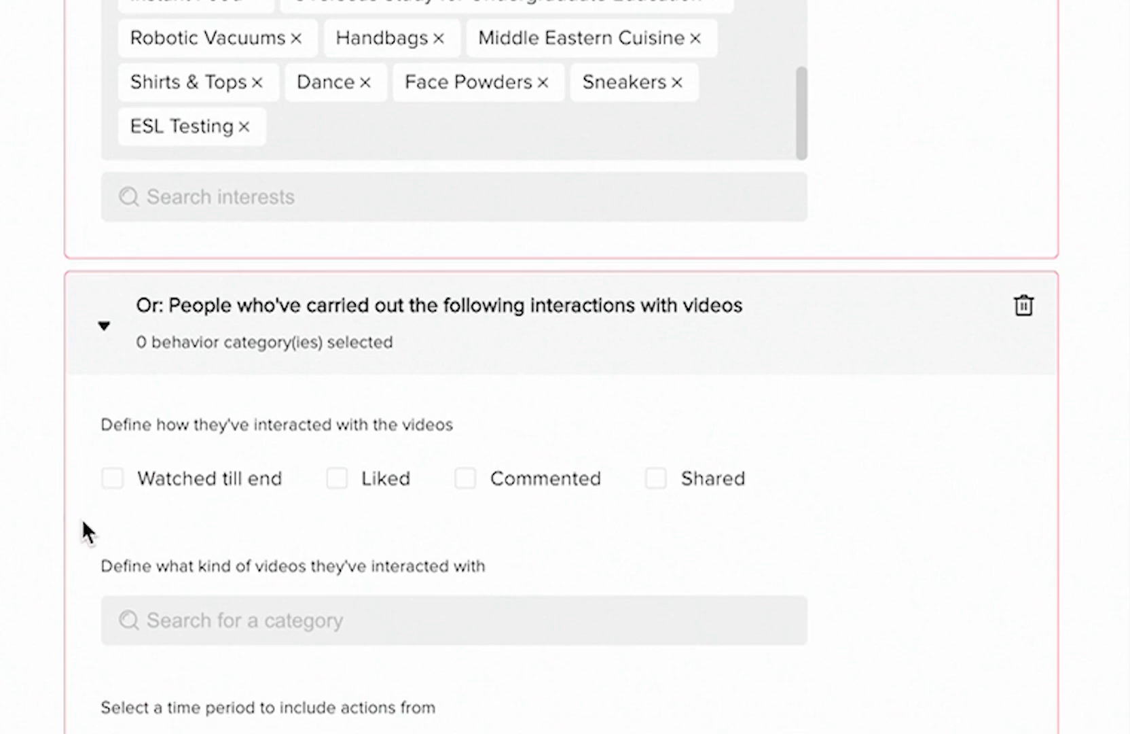
- Try the Watched till end and Liked interaction types and a 15-day period for the video interactions behavior group
click(113, 478)
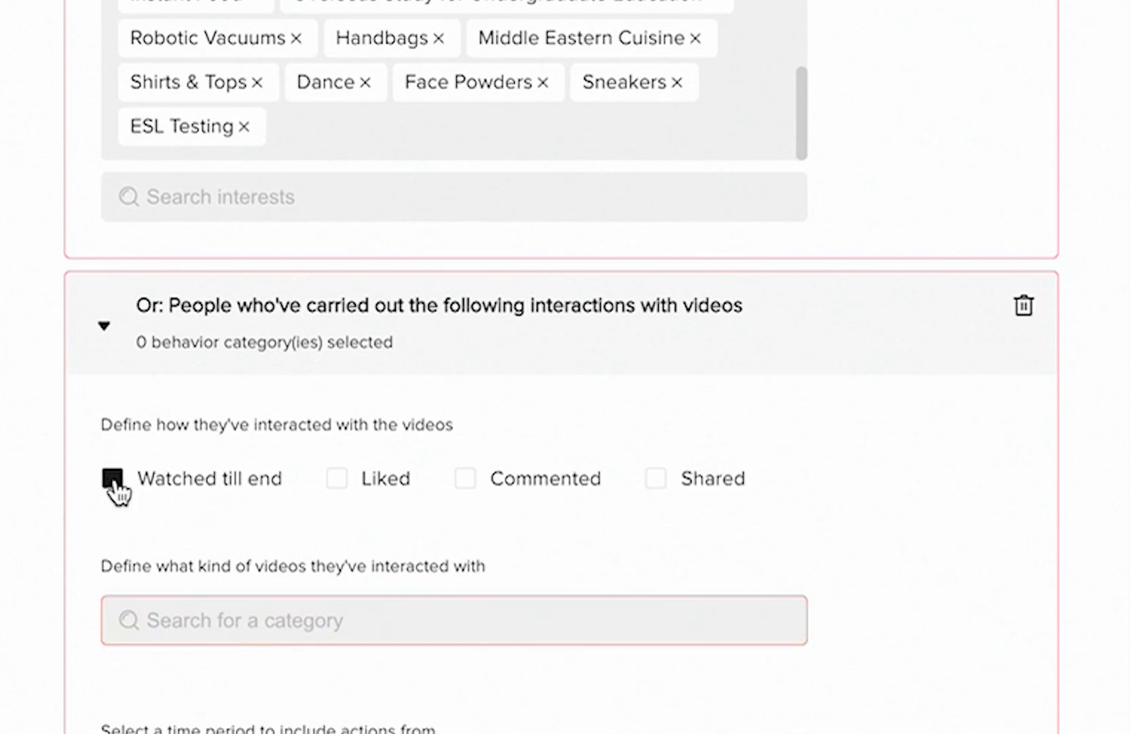
click(113, 478)
scroll(346, 442, down, 3)
click(338, 314)
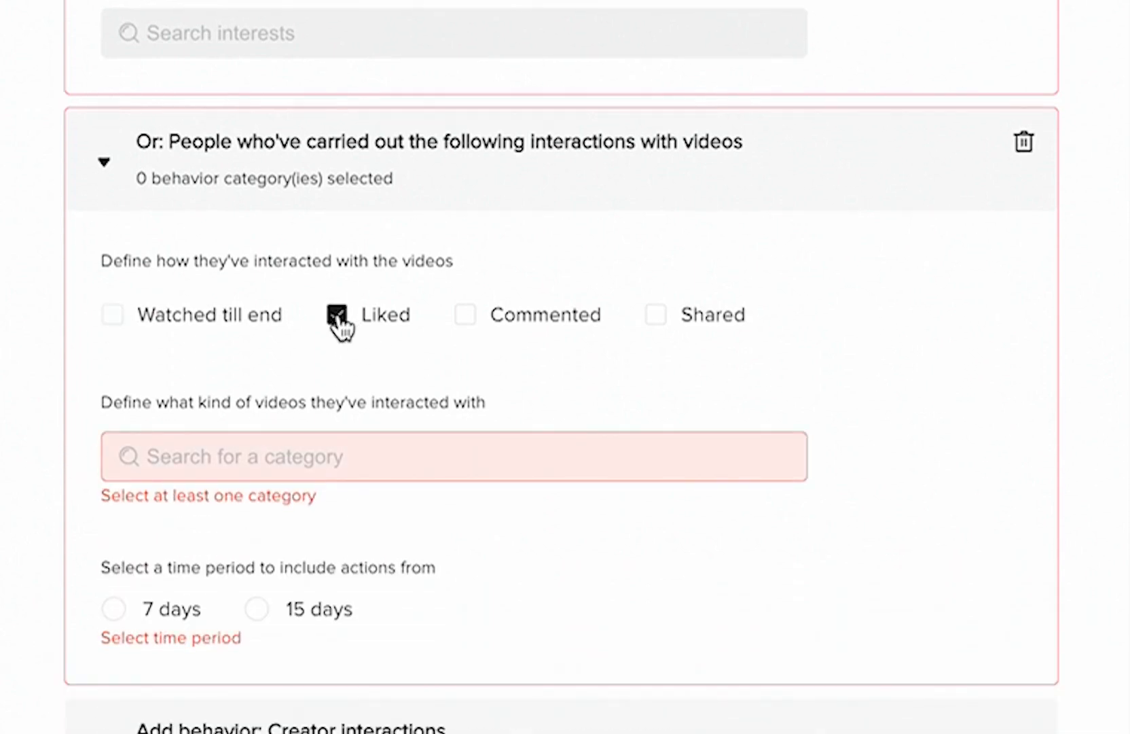
click(337, 314)
click(271, 590)
- Try Talents and Entertainment as the categories of videos the audience has interacted with
click(245, 483)
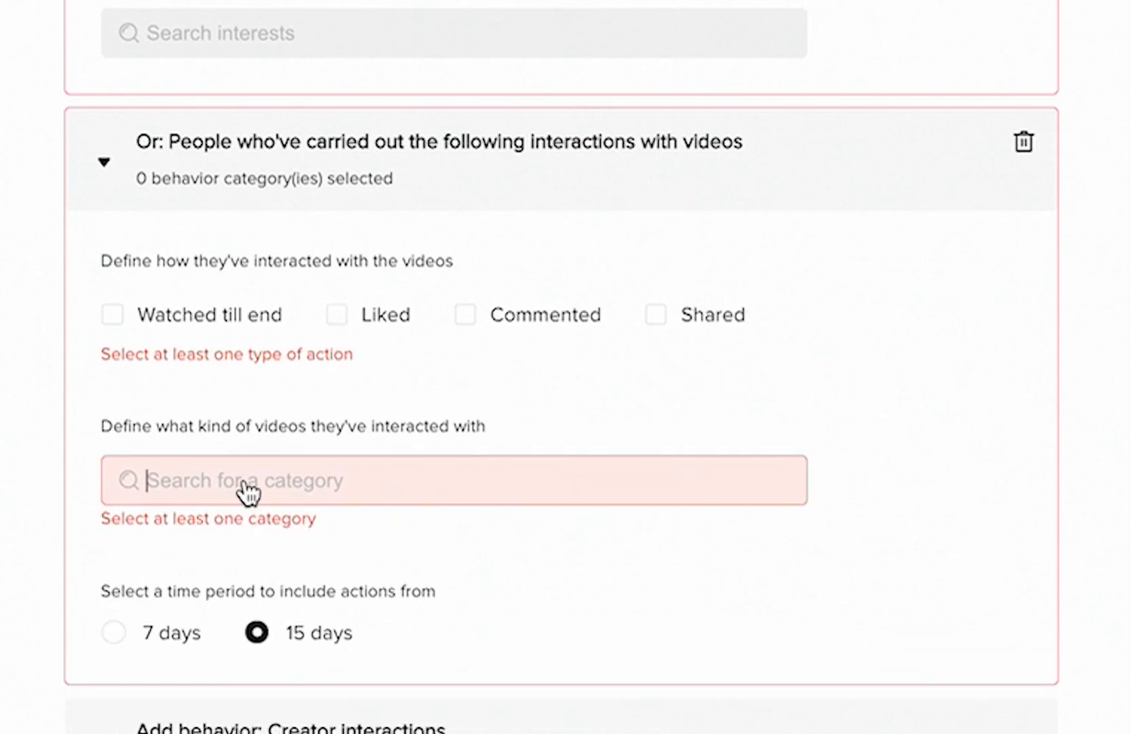
click(144, 538)
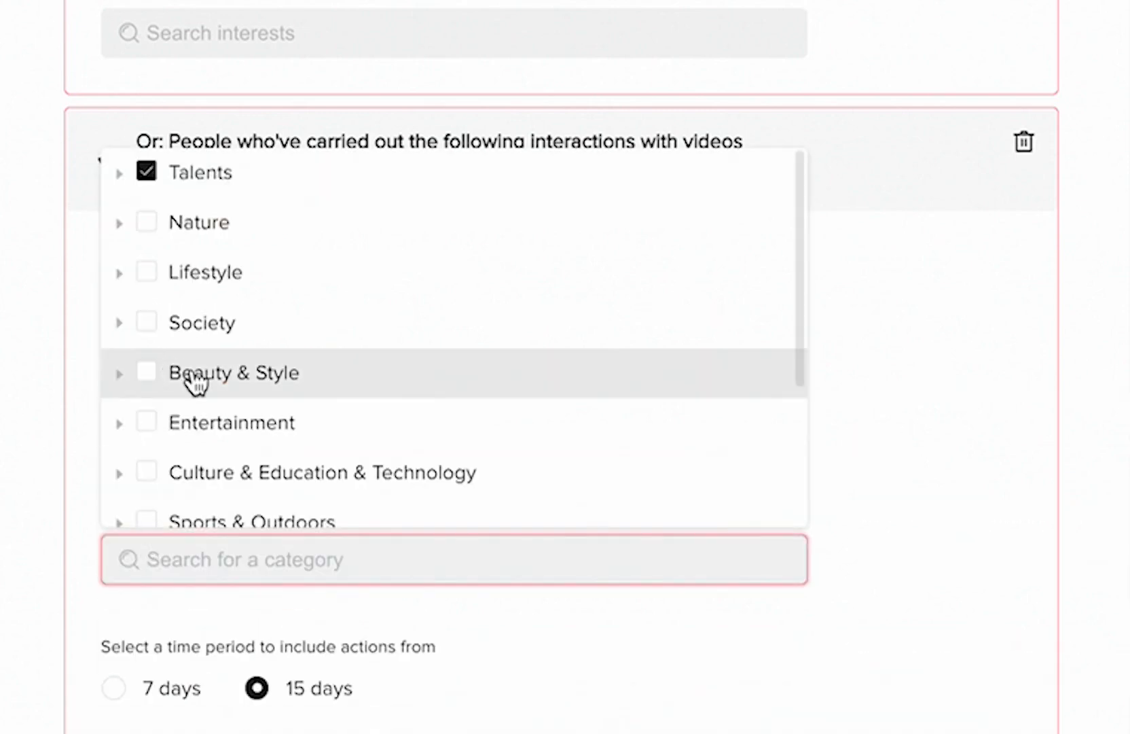
click(68, 624)
click(207, 565)
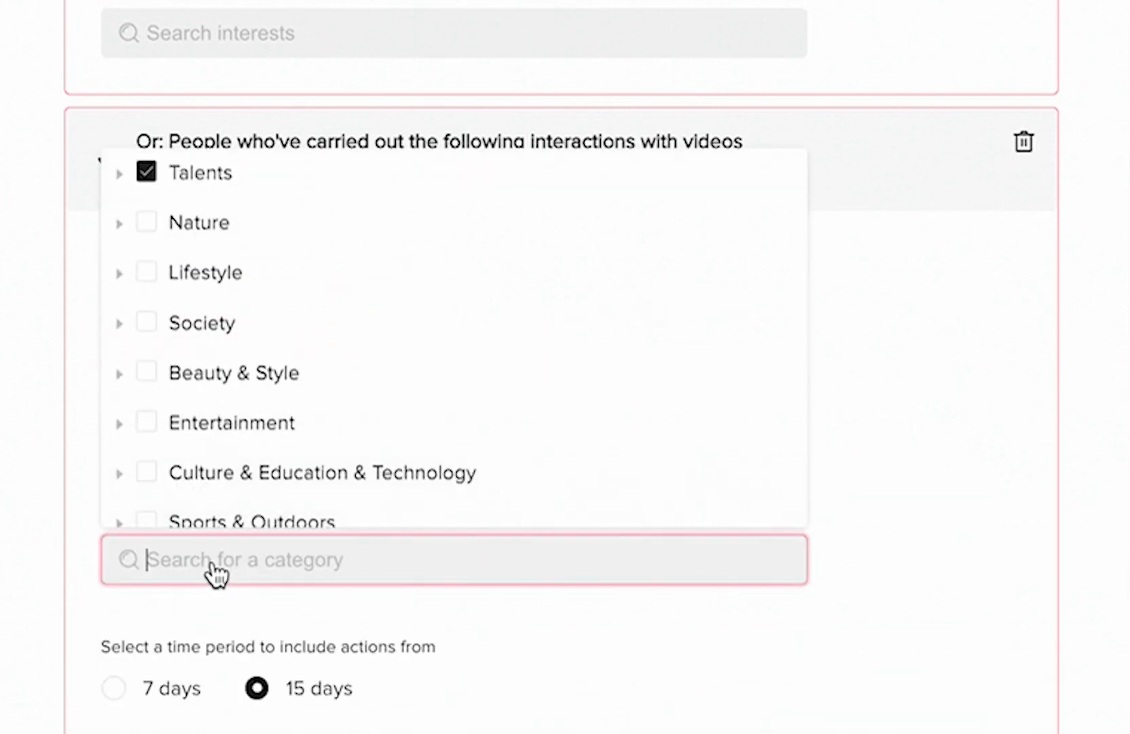
click(146, 421)
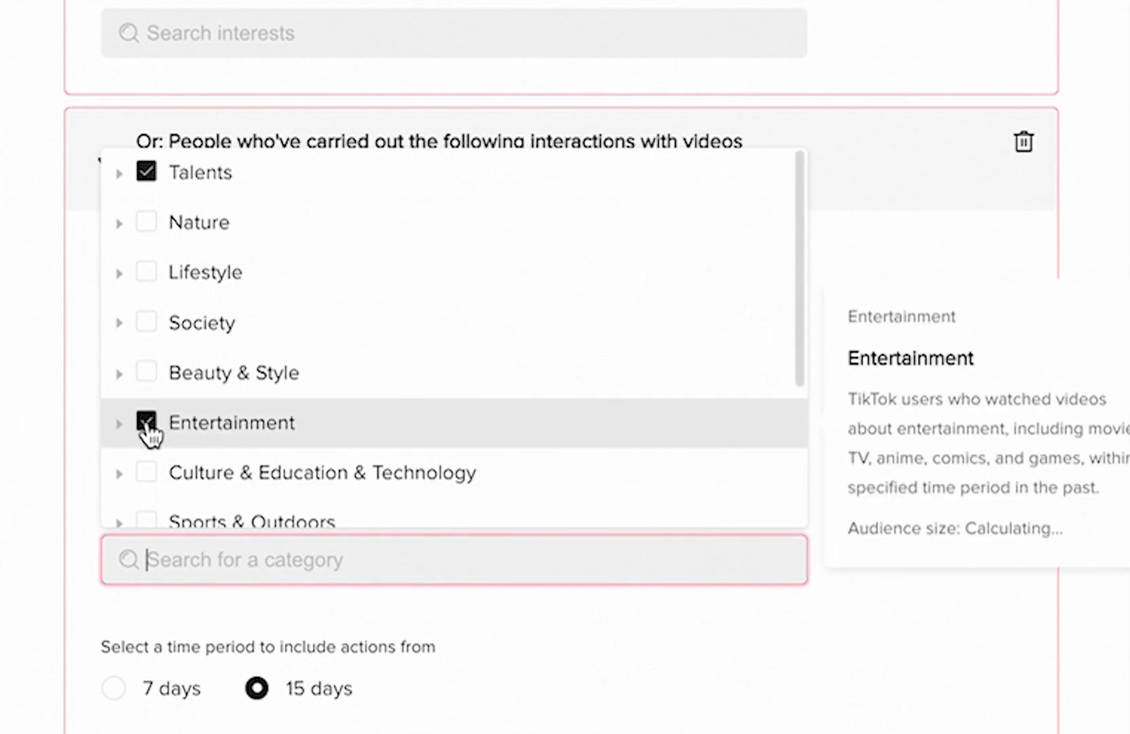
click(352, 561)
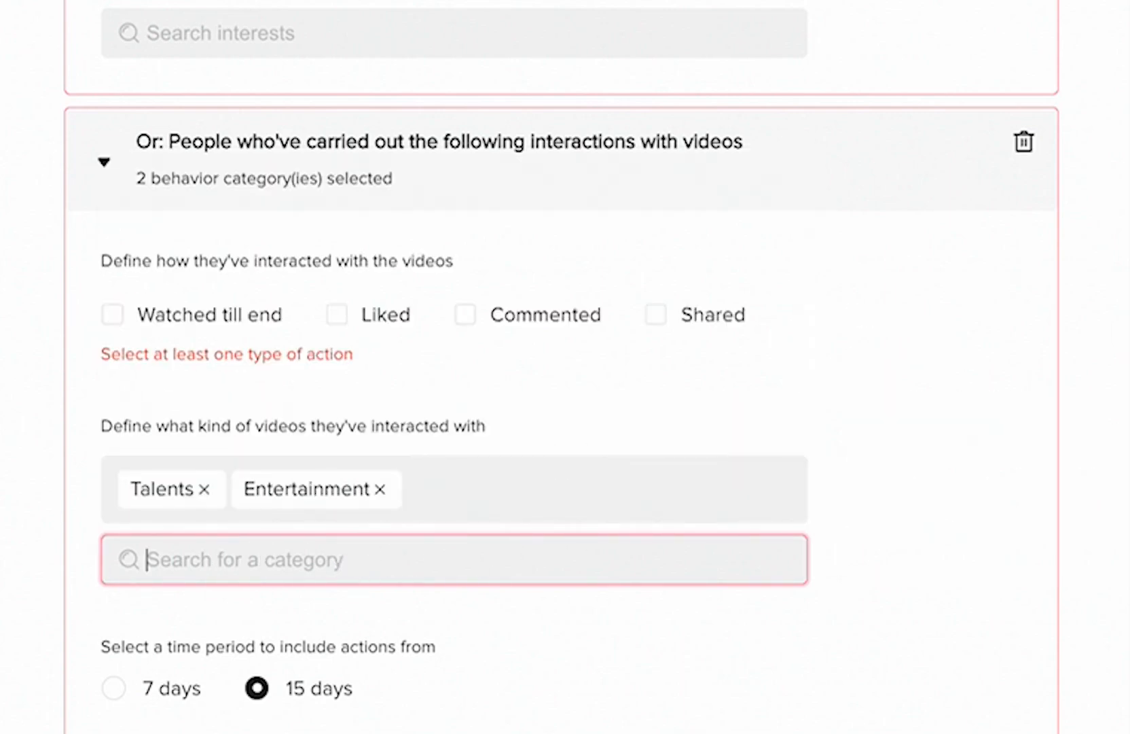
- Clear the Talents and Entertainment categories and delete the video interactions behavior group
click(380, 489)
click(203, 488)
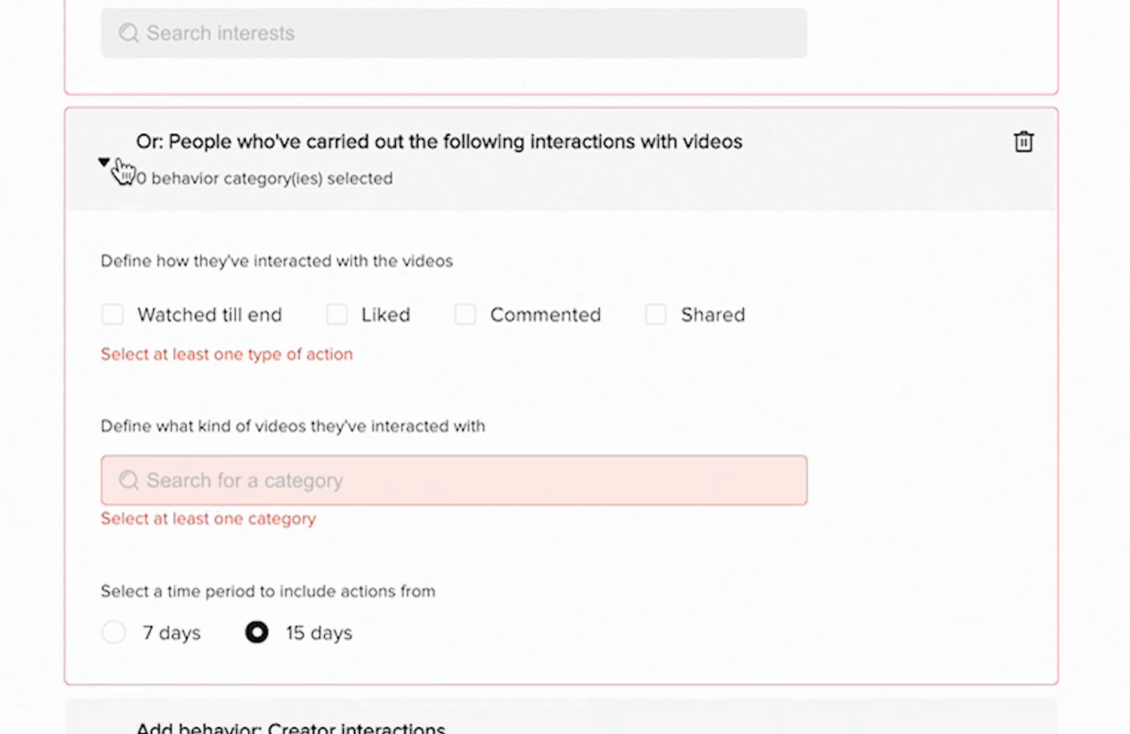
click(1024, 143)
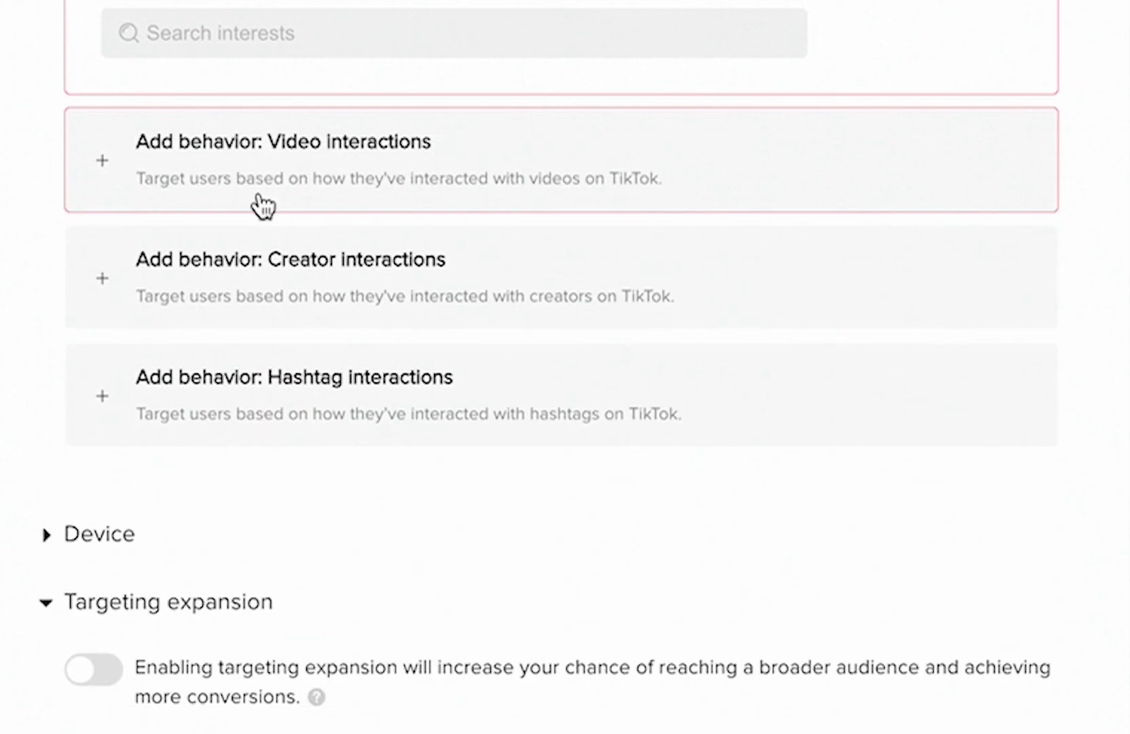
- Preview the creator interactions and hashtag interactions behavior groups and remove both from the targeting
click(215, 298)
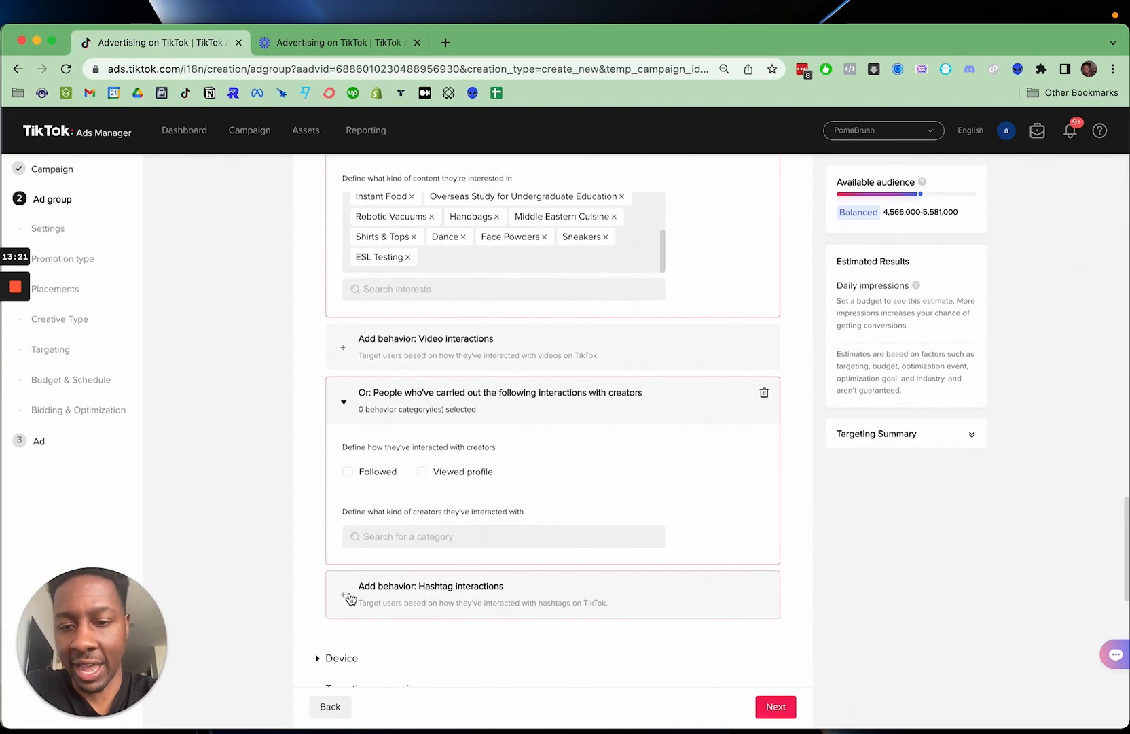
click(350, 597)
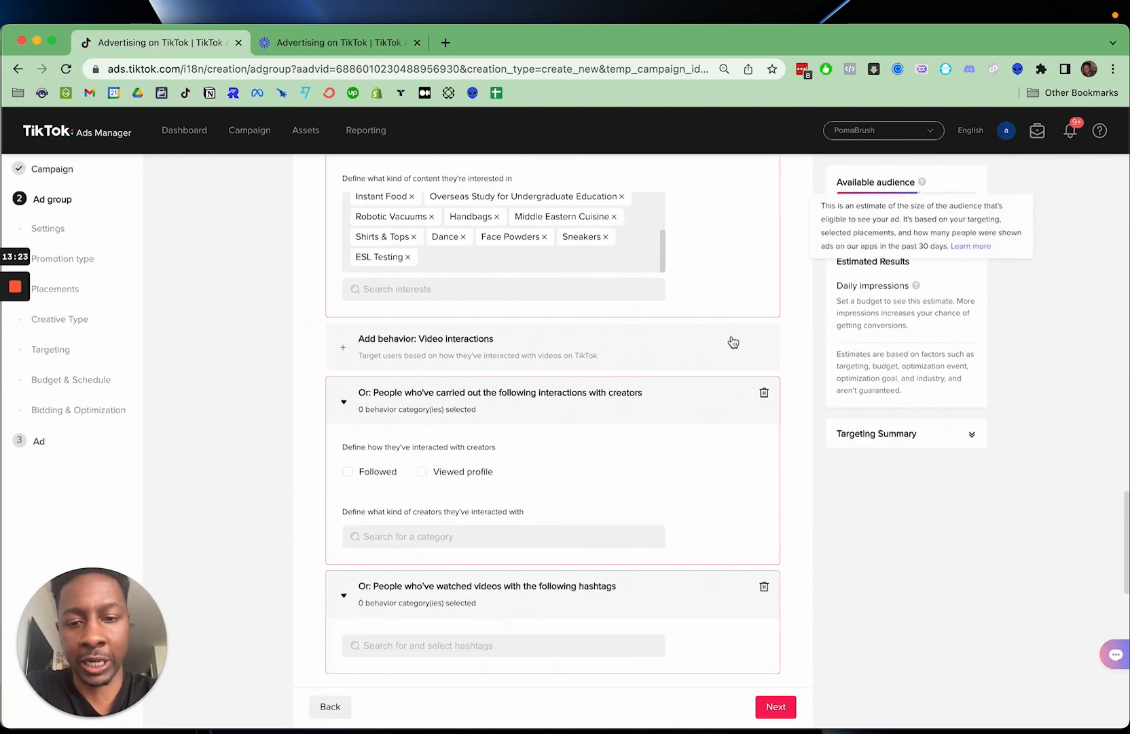
scroll(645, 438, down, 3)
click(495, 511)
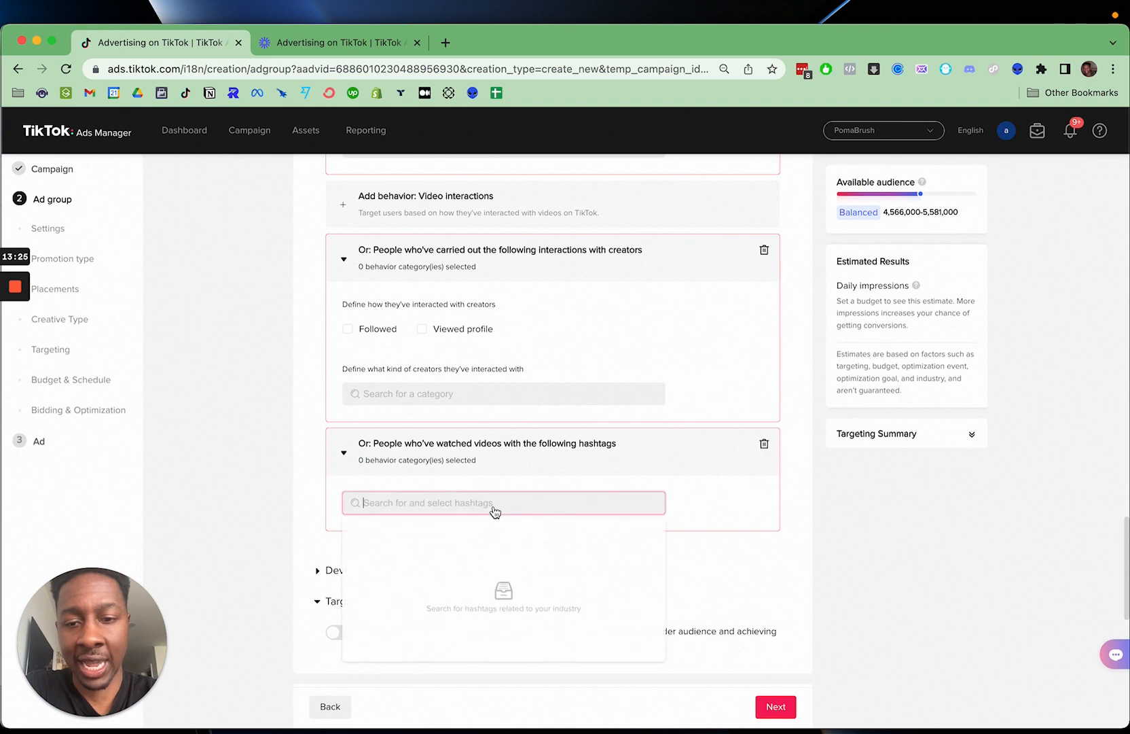
click(797, 515)
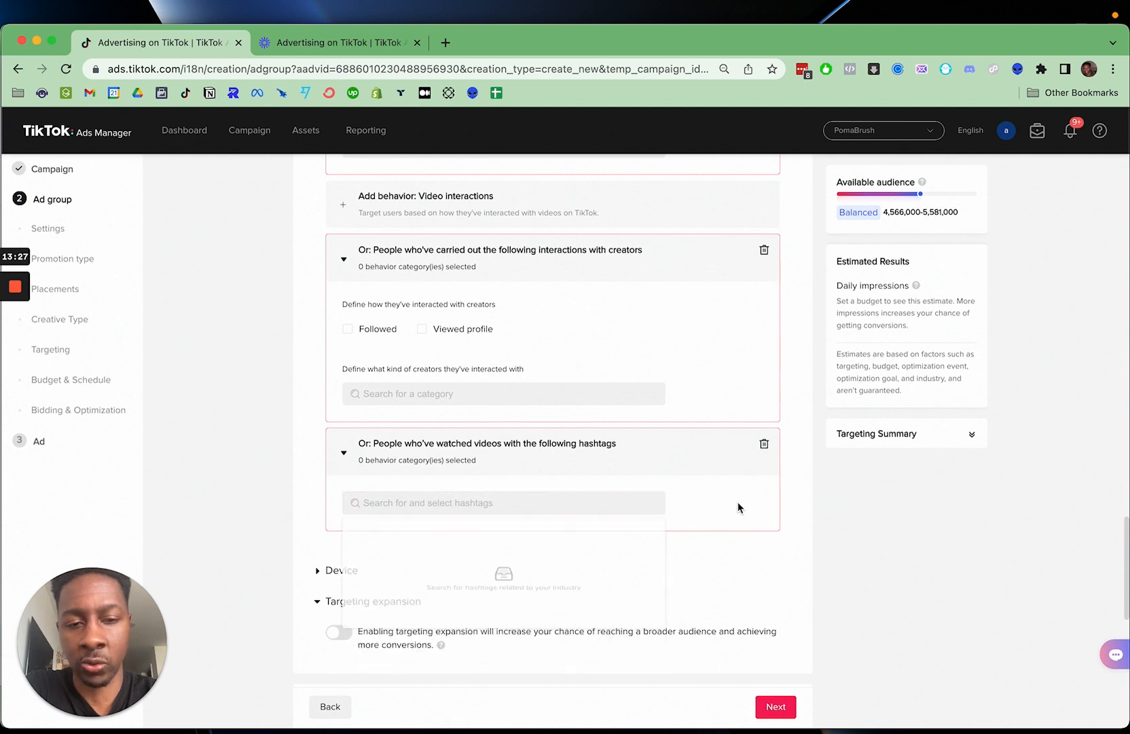
click(765, 443)
click(764, 252)
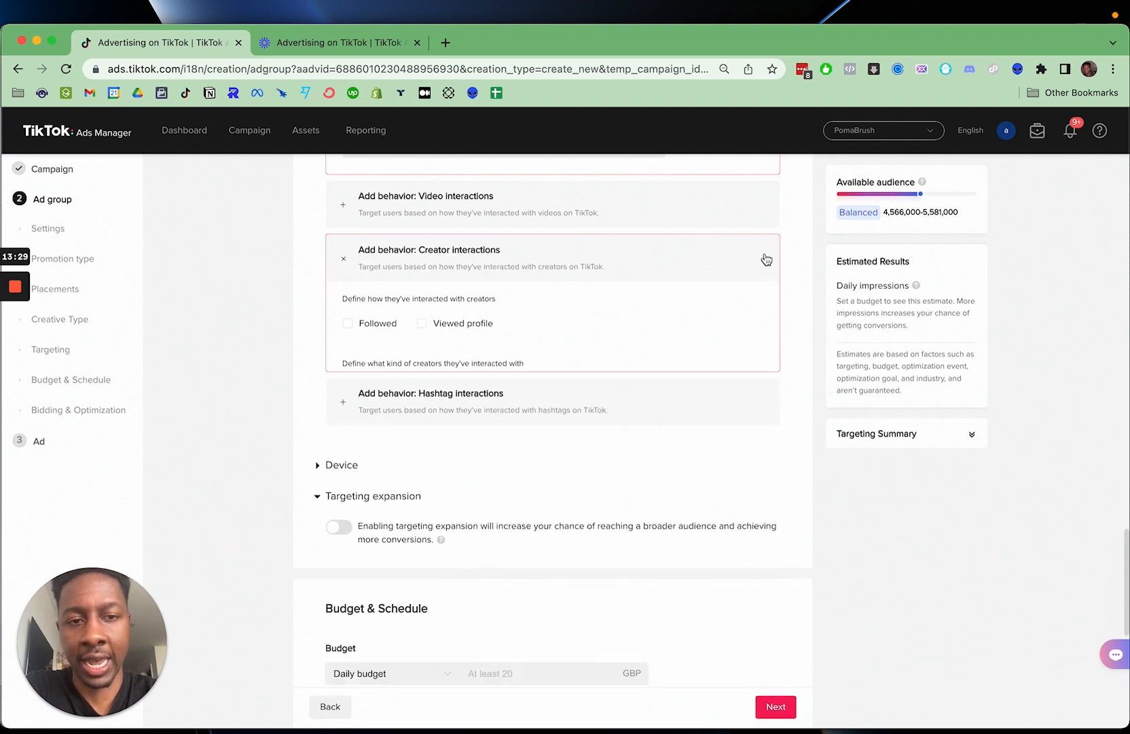
- Review the included interests list and the operating system, model, connection, carrier and price options under Device
scroll(765, 254, up, 5)
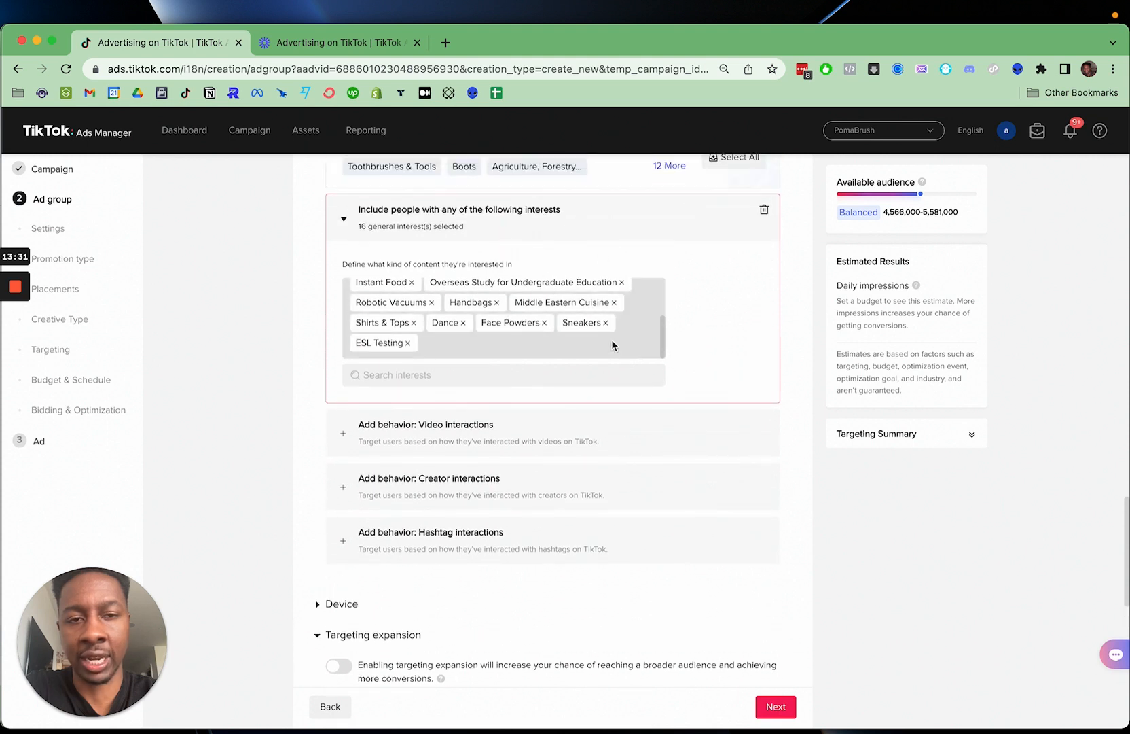
scroll(612, 339, up, 4)
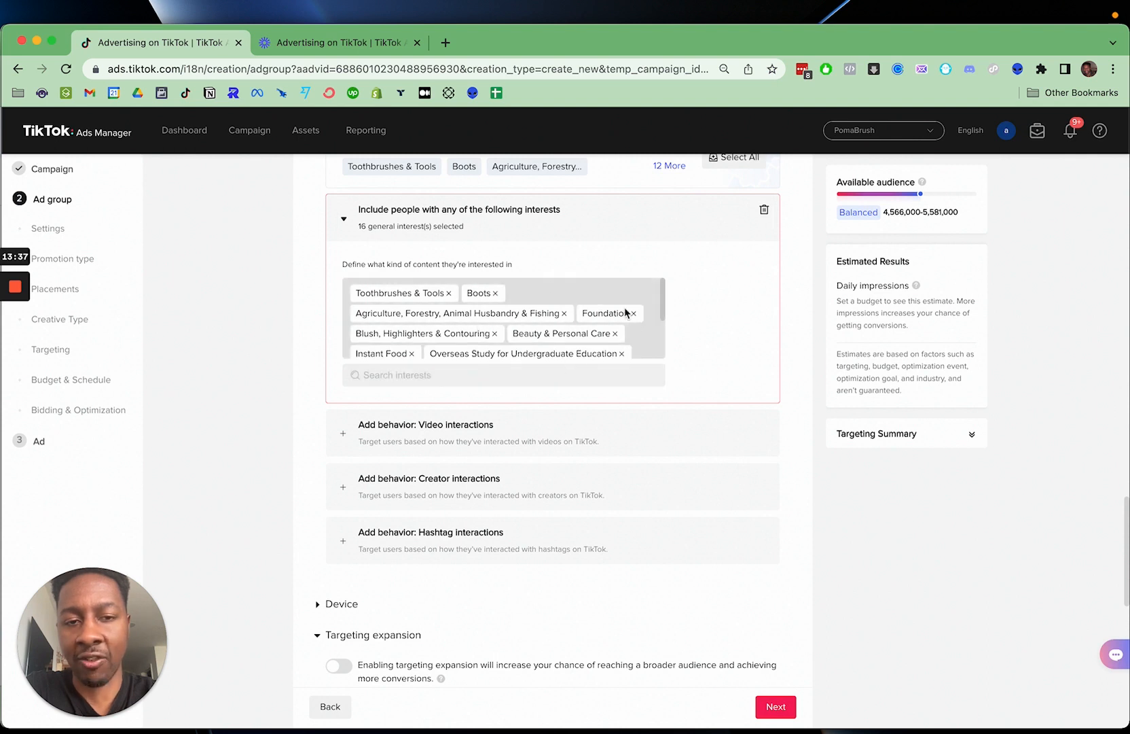
scroll(740, 370, down, 5)
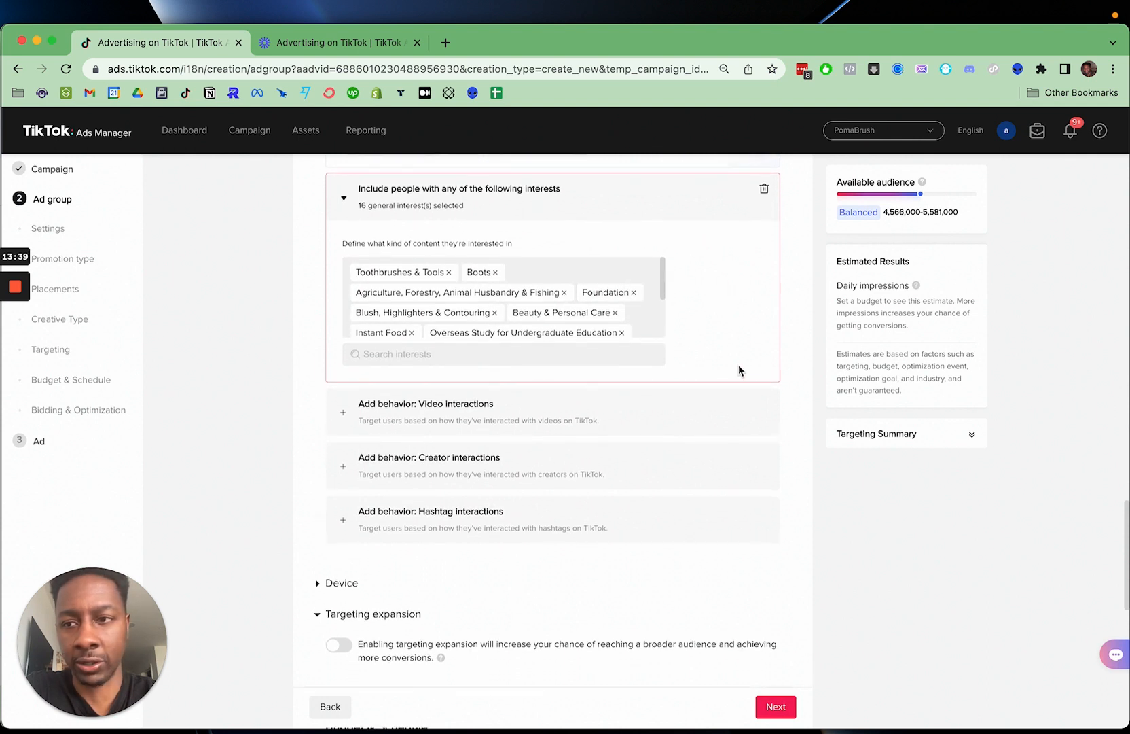
click(319, 358)
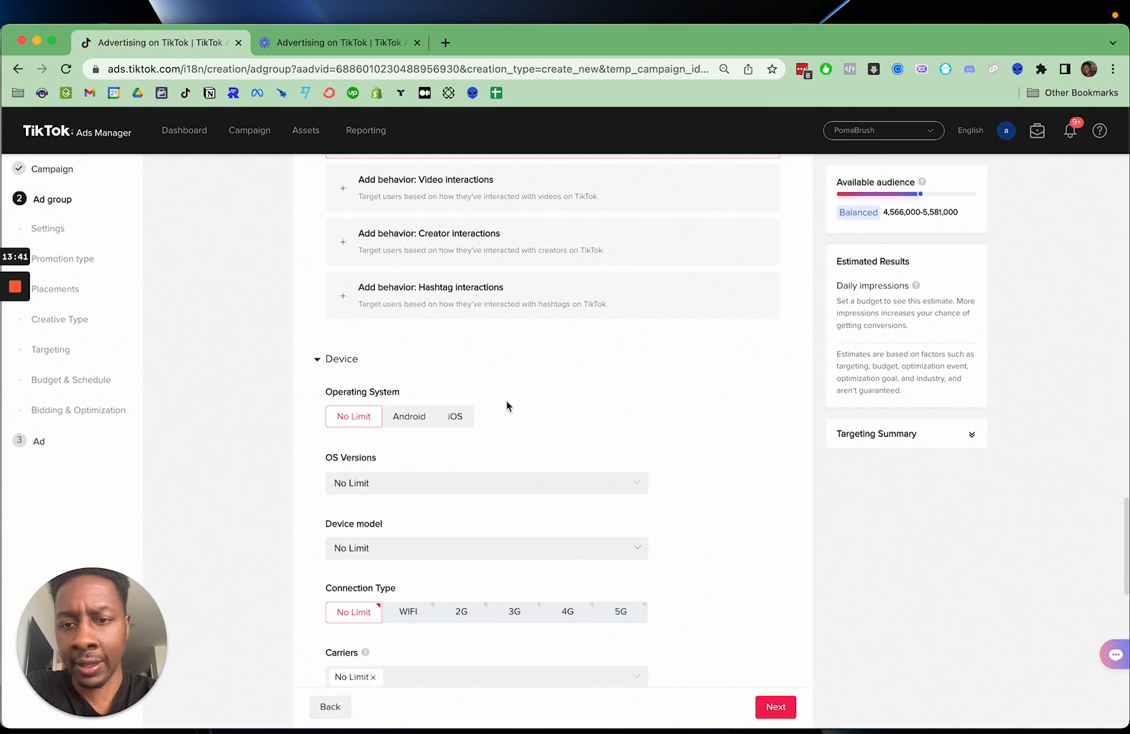
scroll(507, 407, down, 1)
scroll(528, 404, down, 3)
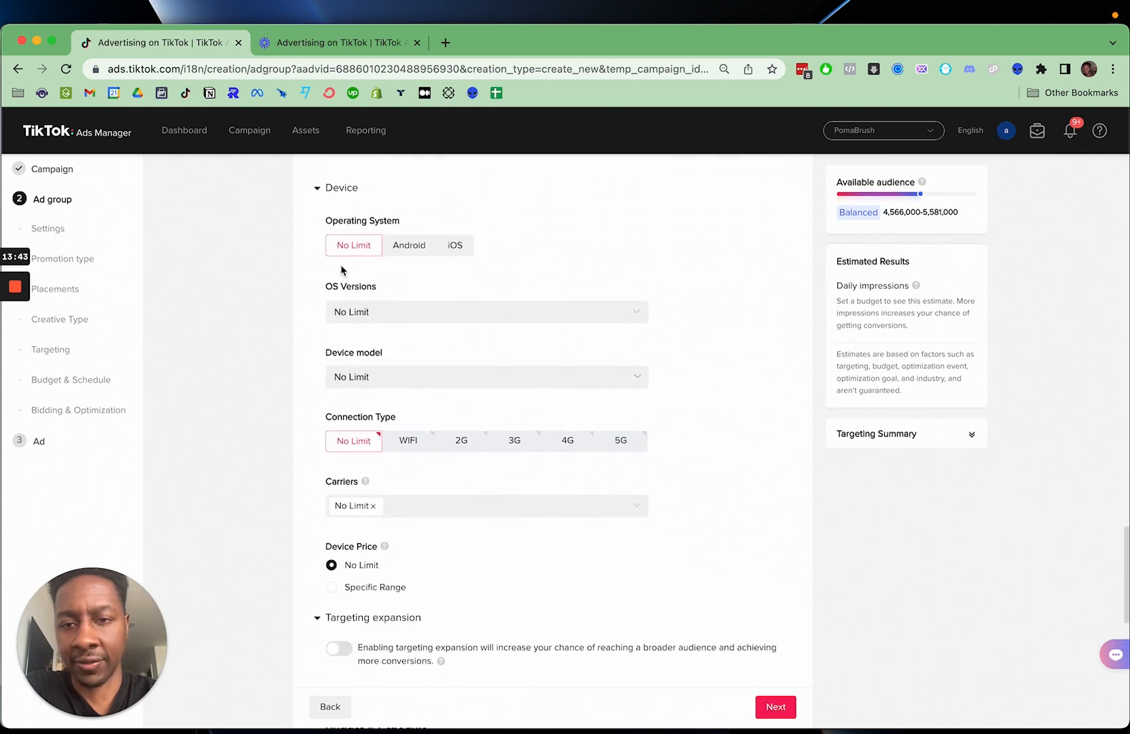
click(317, 192)
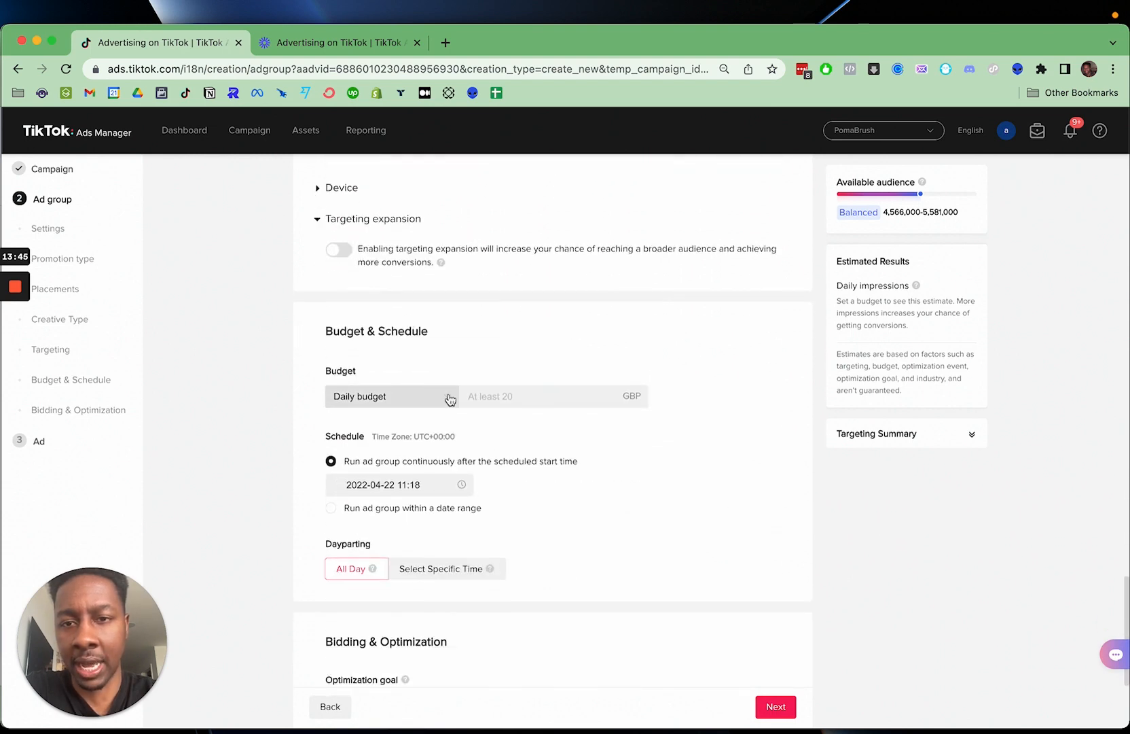
- Enable targeting expansion for the ad group and allow it to expand by Age
scroll(412, 301, up, 2)
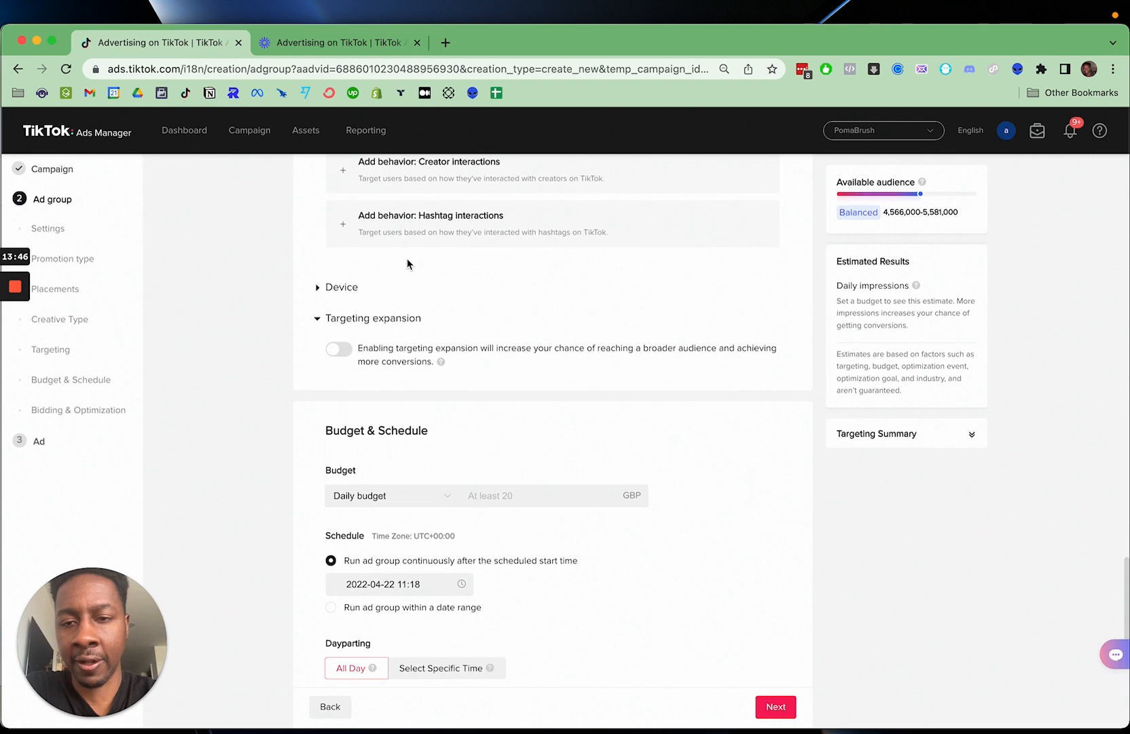
click(345, 349)
scroll(435, 271, up, 10)
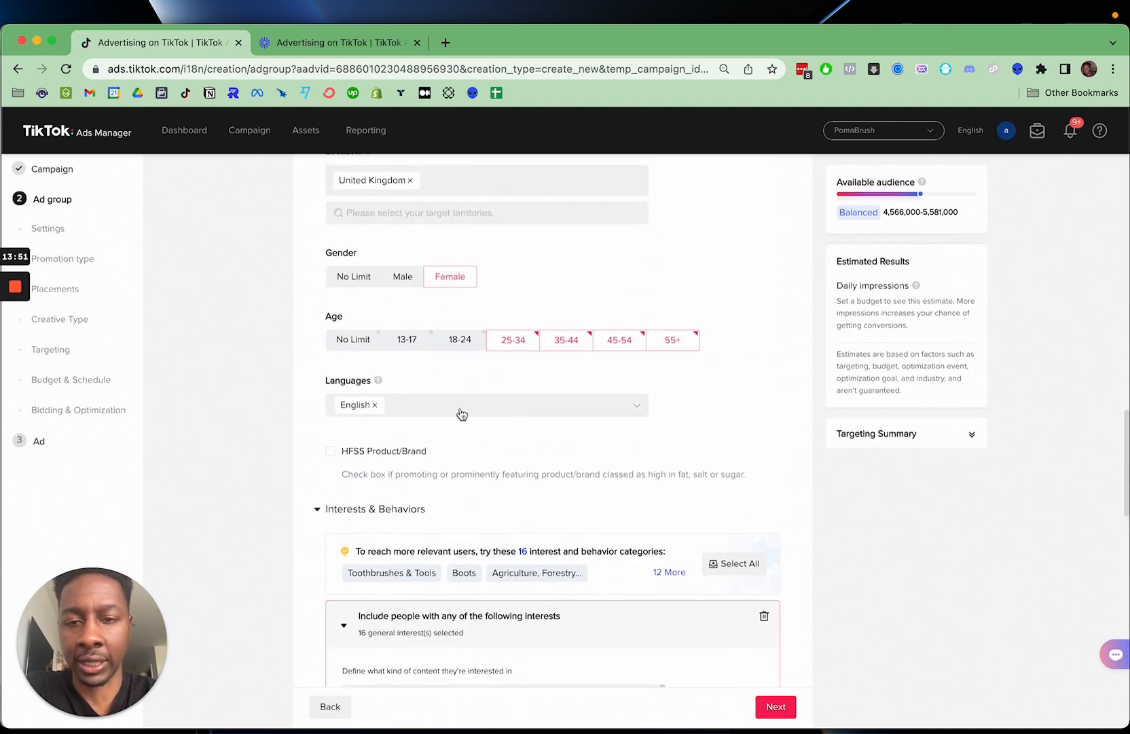
scroll(459, 418, down, 10)
scroll(460, 418, down, 3)
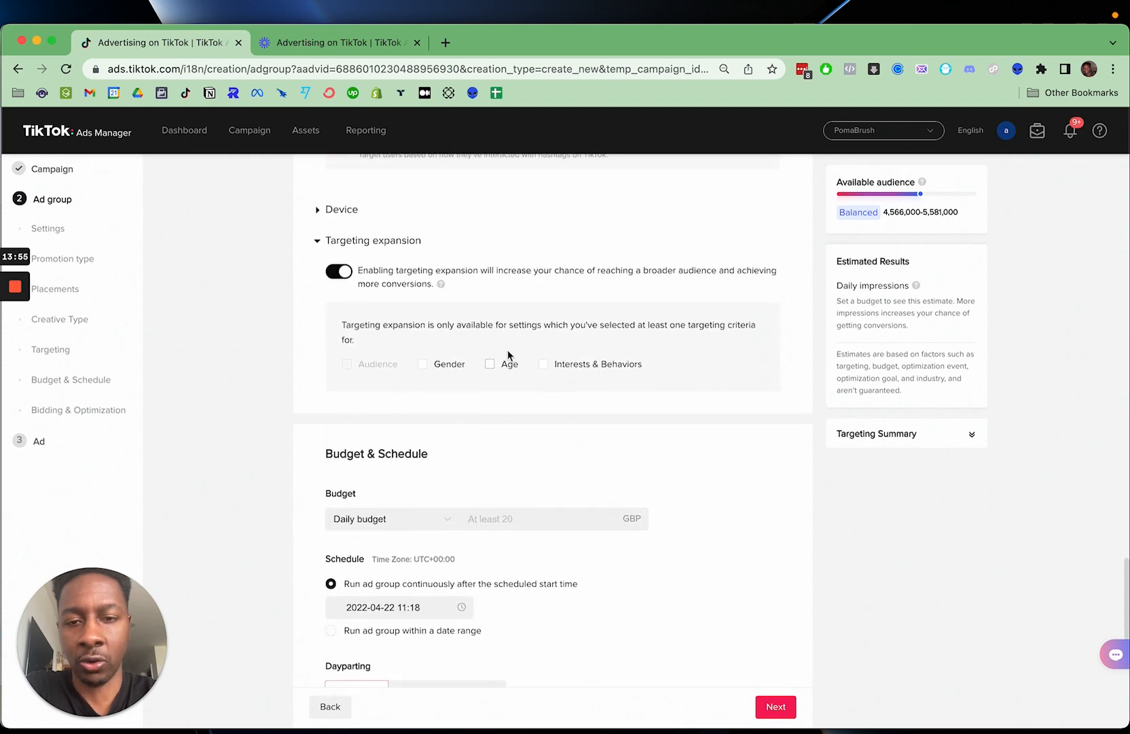
scroll(508, 354, up, 4)
scroll(508, 355, up, 7)
scroll(520, 437, down, 8)
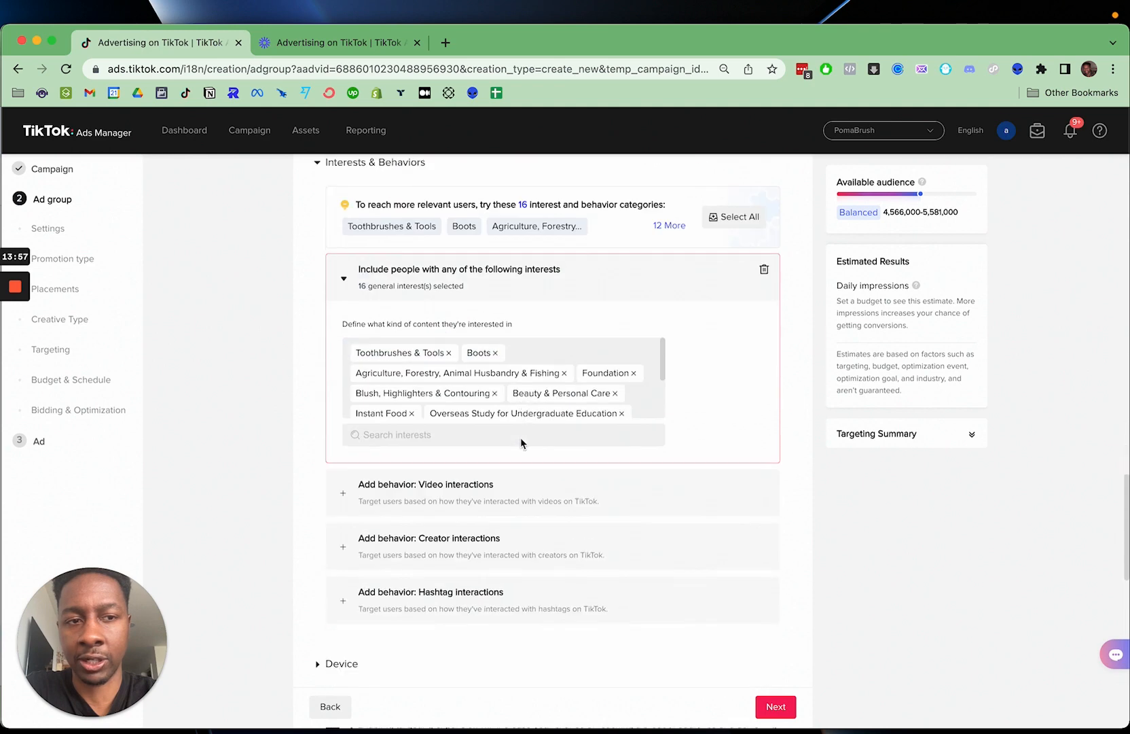
scroll(520, 441, down, 1)
click(490, 497)
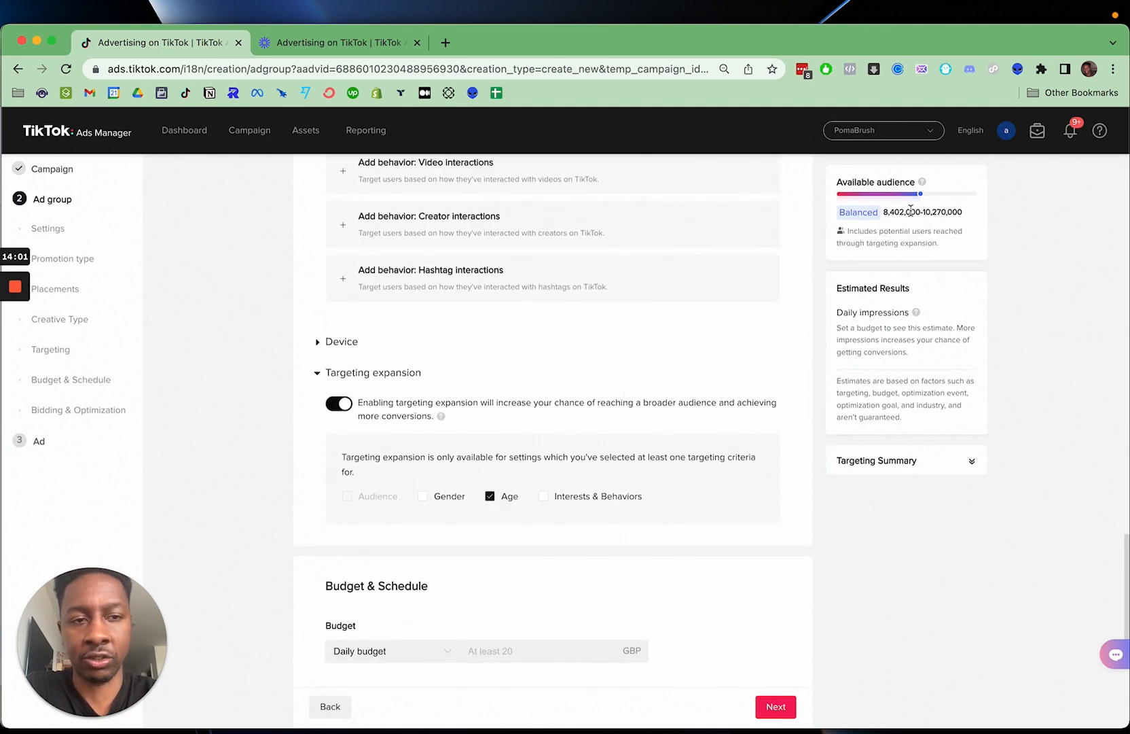
- Try including Gender in the targeting expansion alongside Age to compare the available audience
click(423, 496)
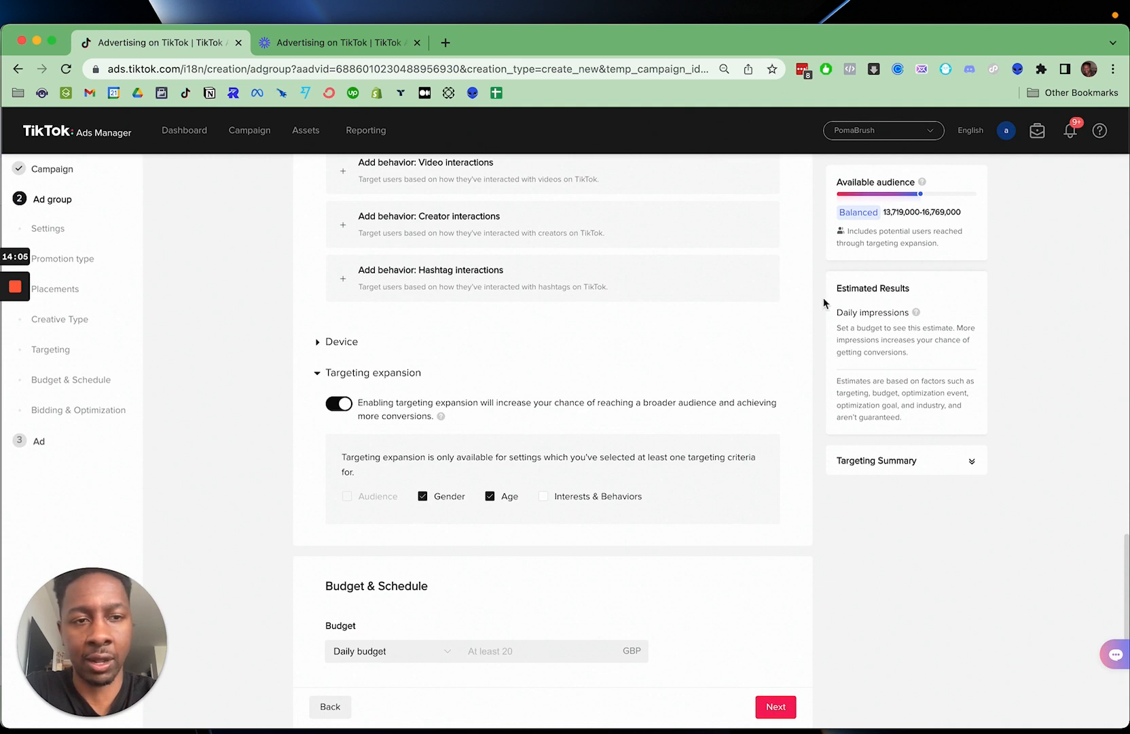
click(422, 497)
scroll(435, 512, down, 1)
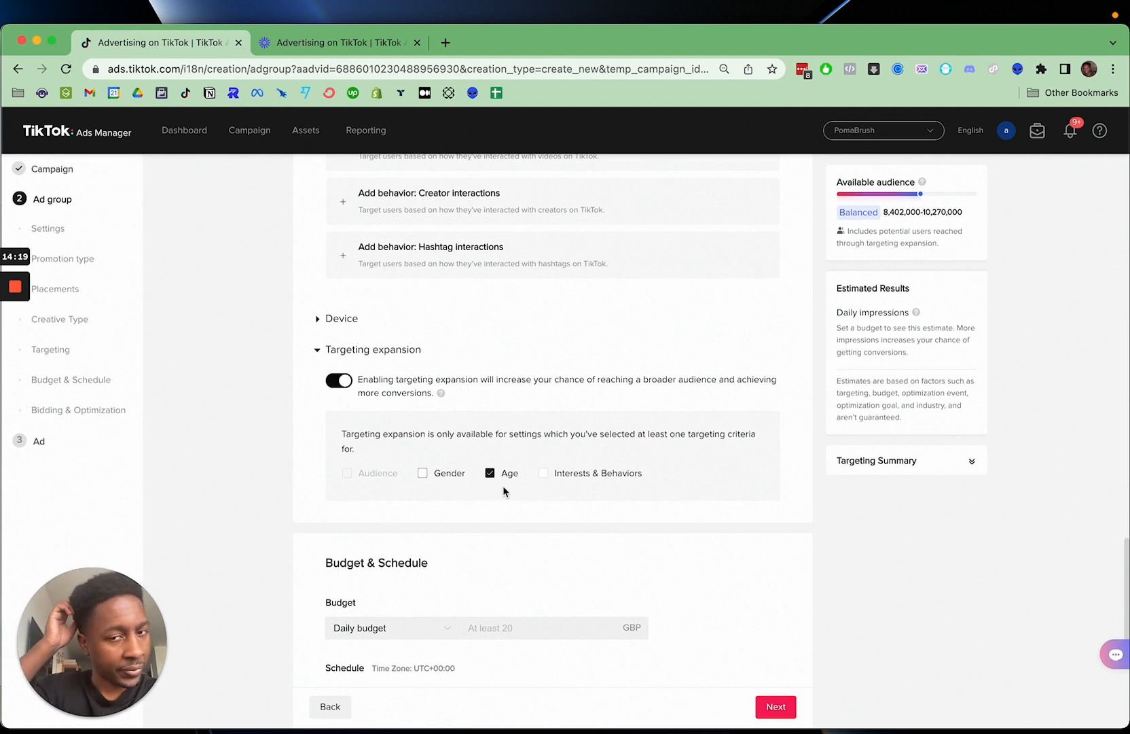
scroll(503, 491, down, 1)
scroll(503, 490, down, 1)
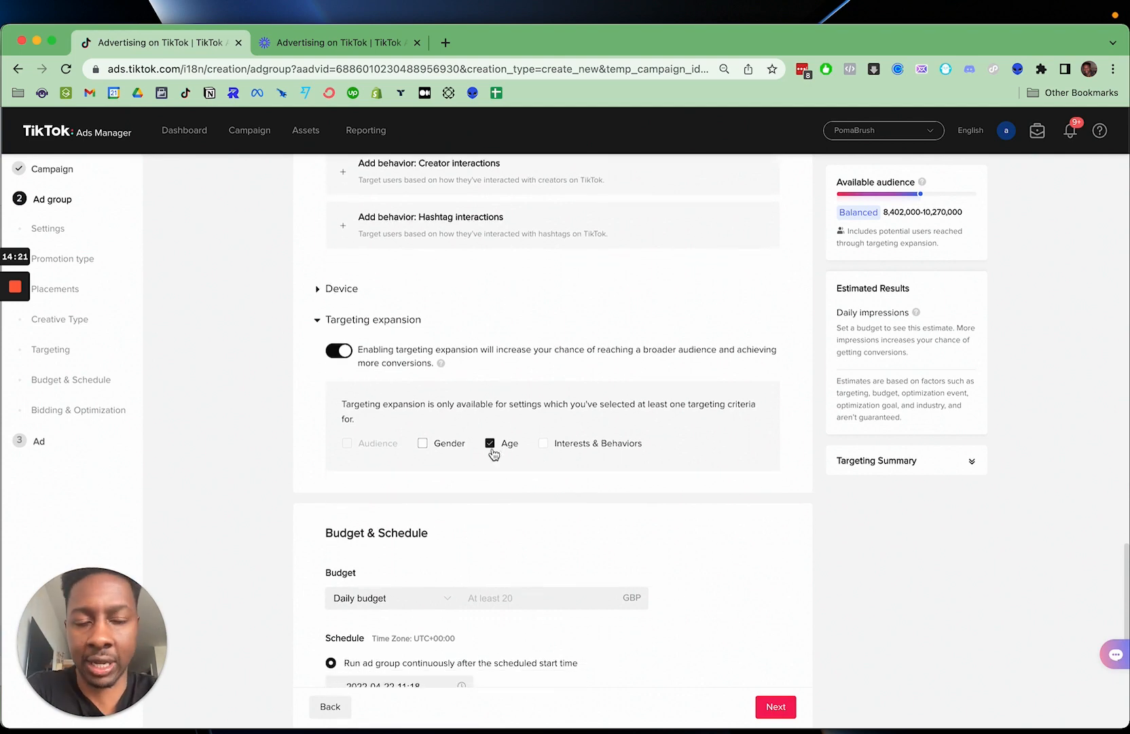
- Add the 18-24 age band to the audience demographics and deselect the 55+ band
scroll(494, 454, up, 10)
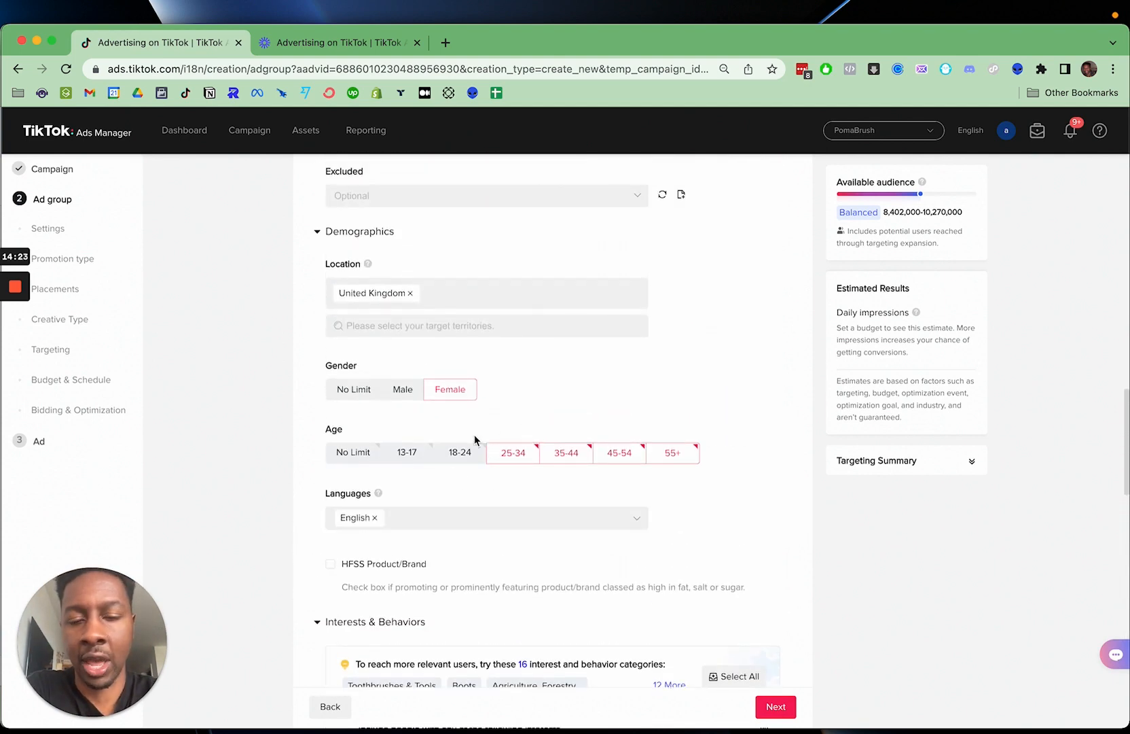
click(462, 465)
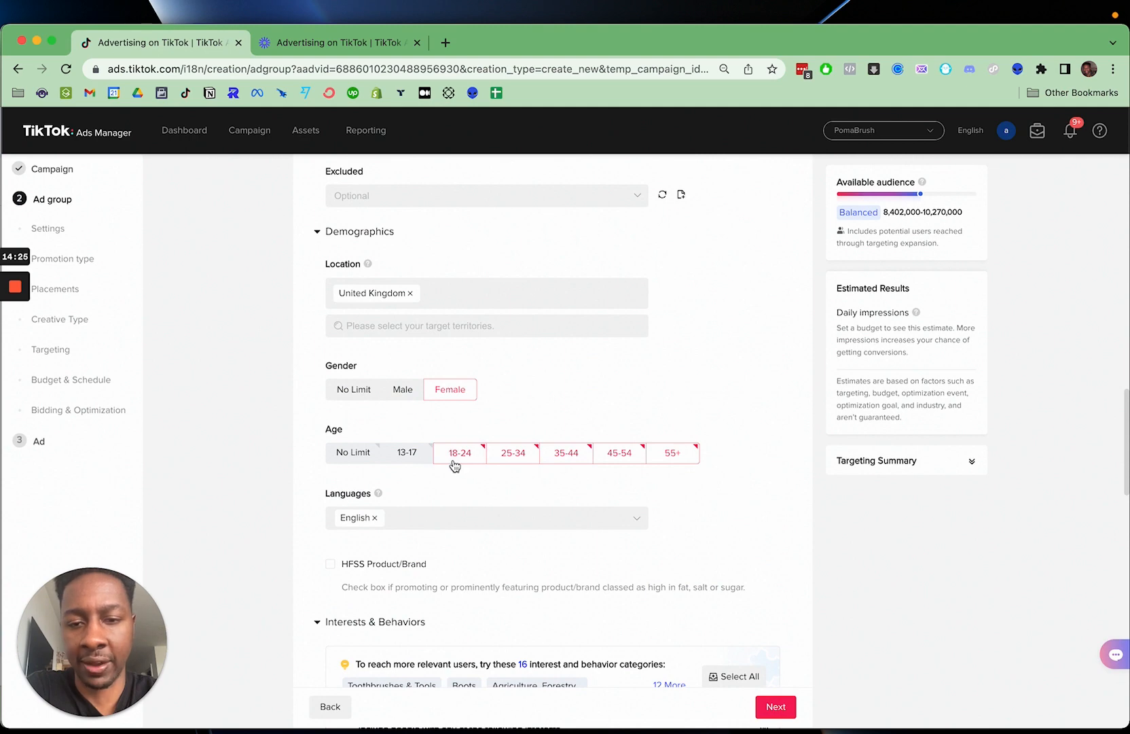
scroll(631, 569, down, 9)
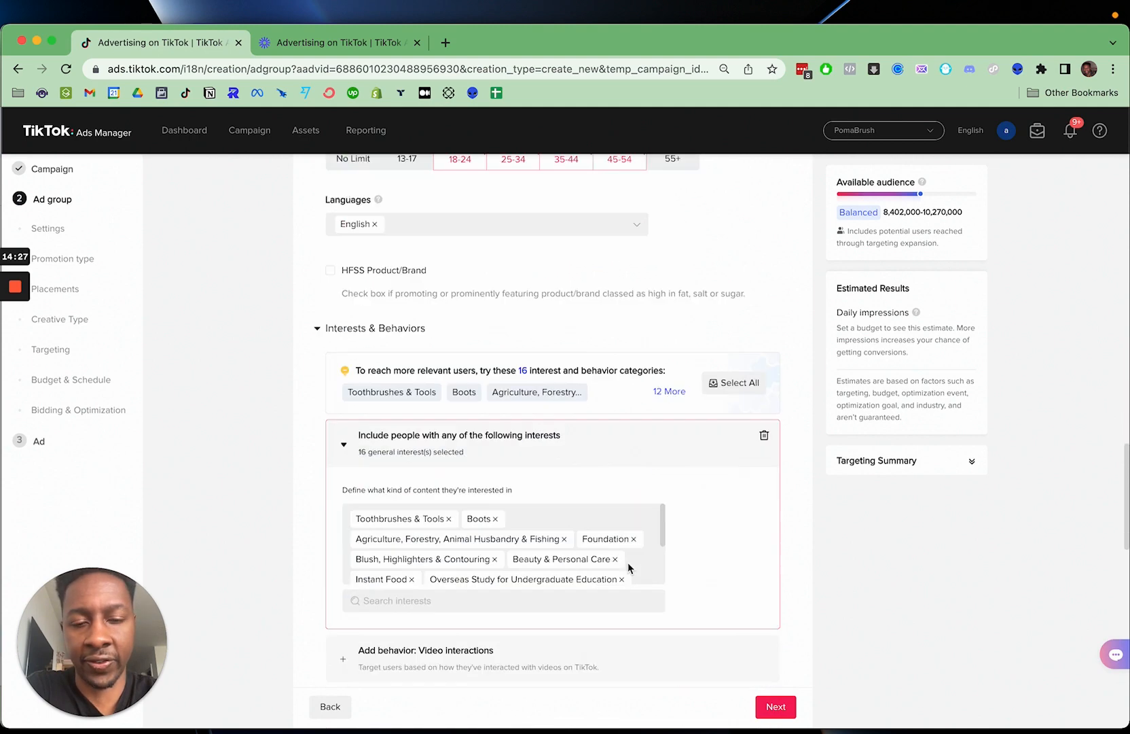
scroll(572, 483, down, 2)
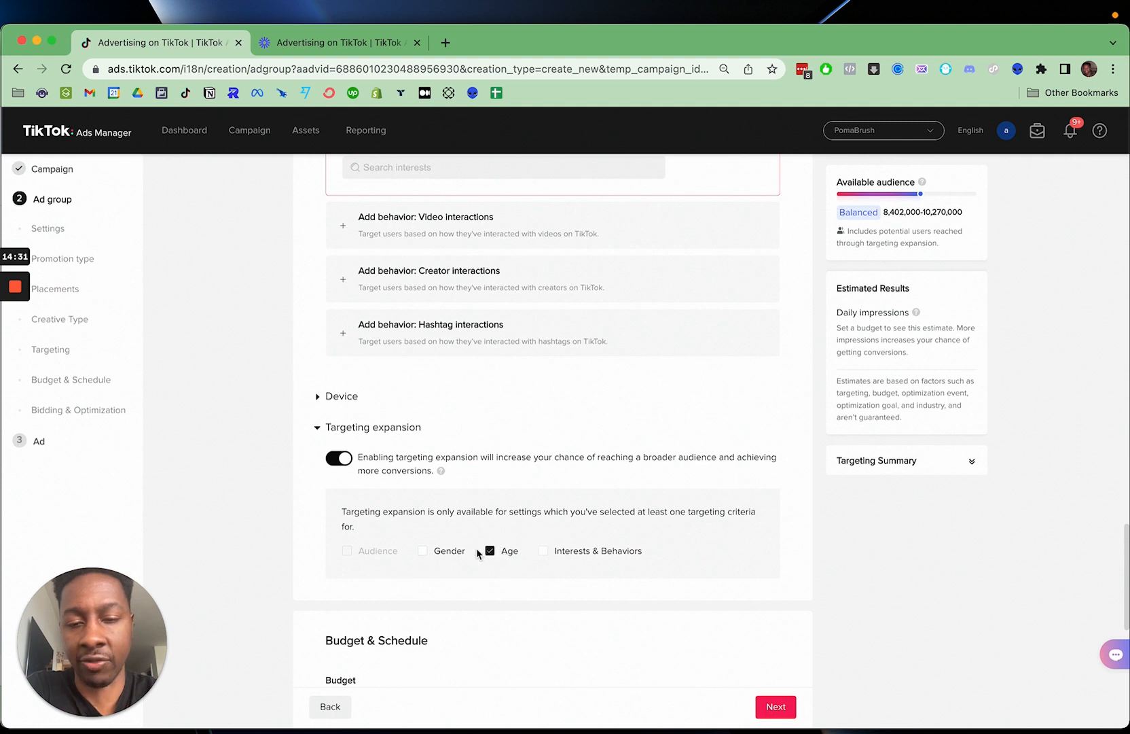
- Set the ad group's daily budget to 20 GBP
scroll(504, 555, down, 1)
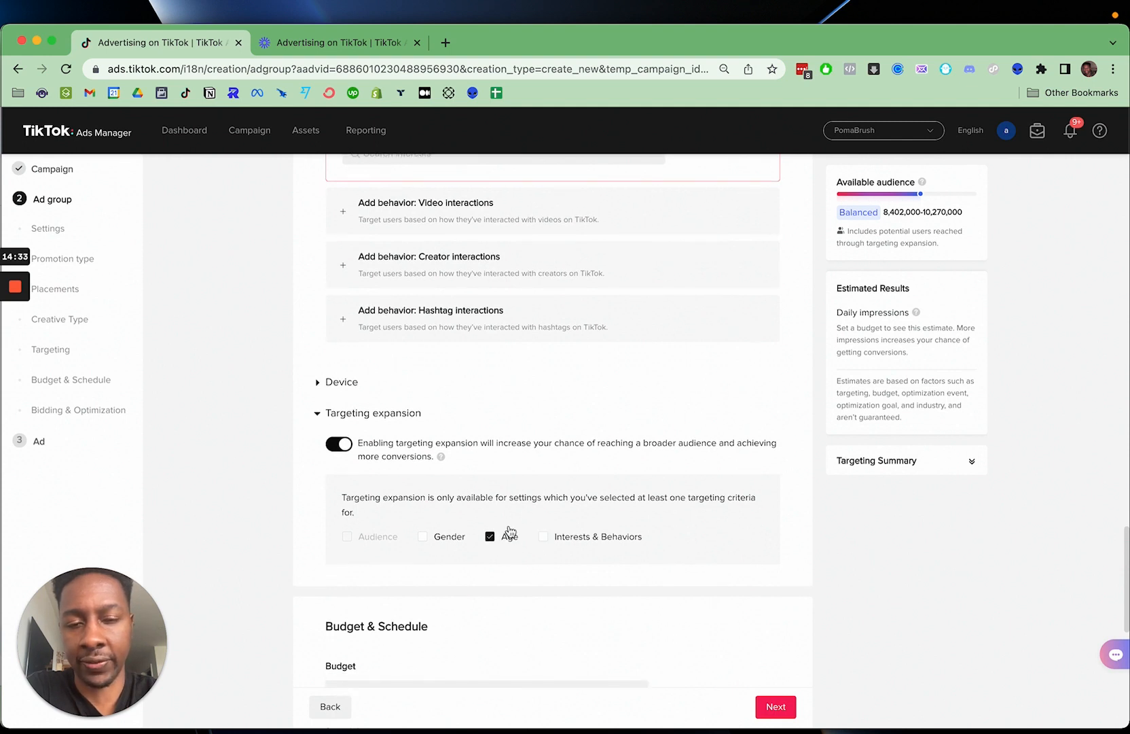
scroll(530, 551, down, 4)
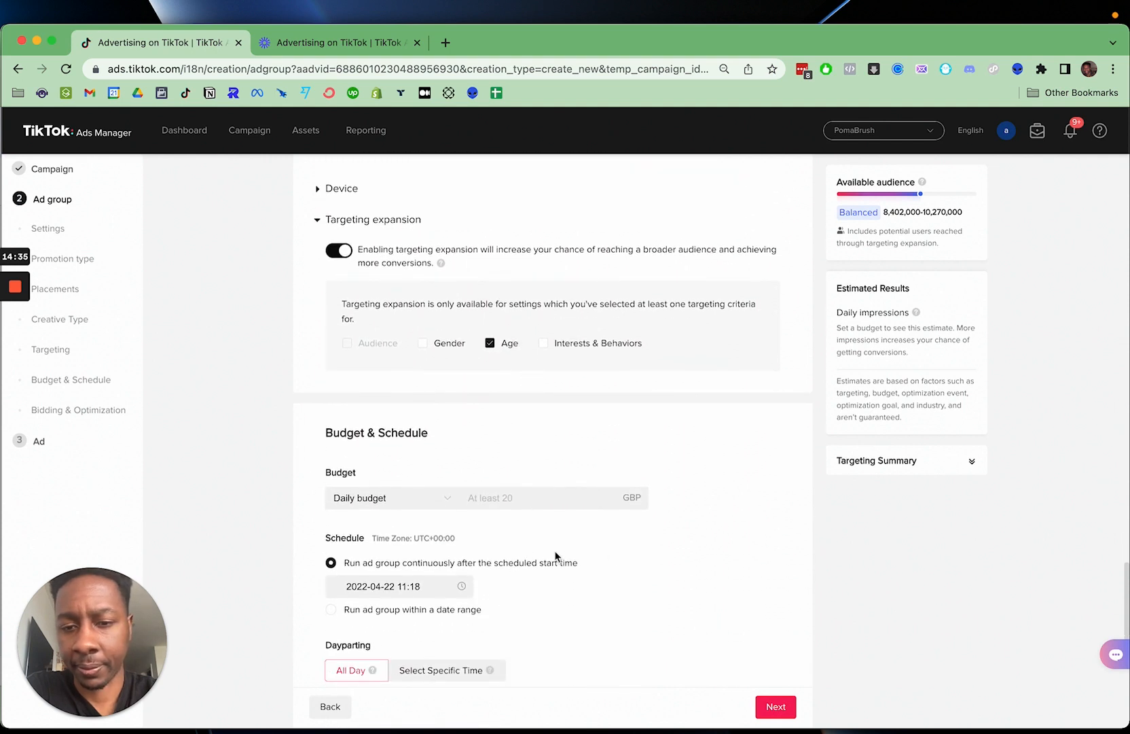
click(506, 470)
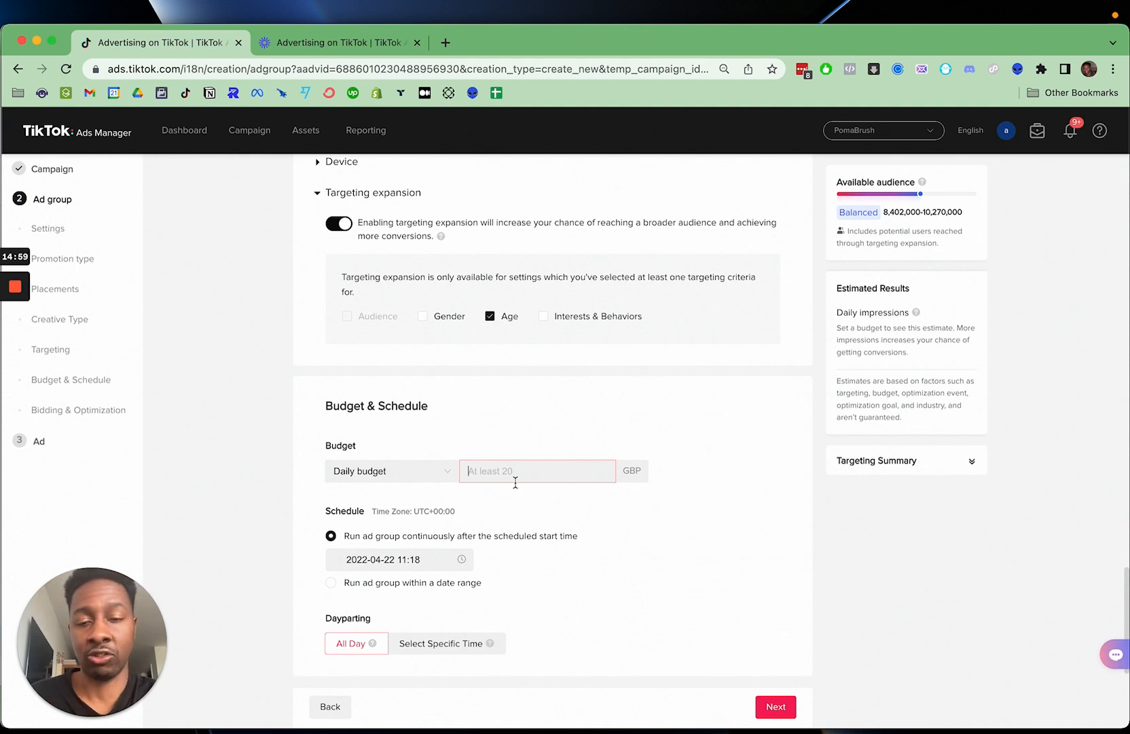
click(516, 479)
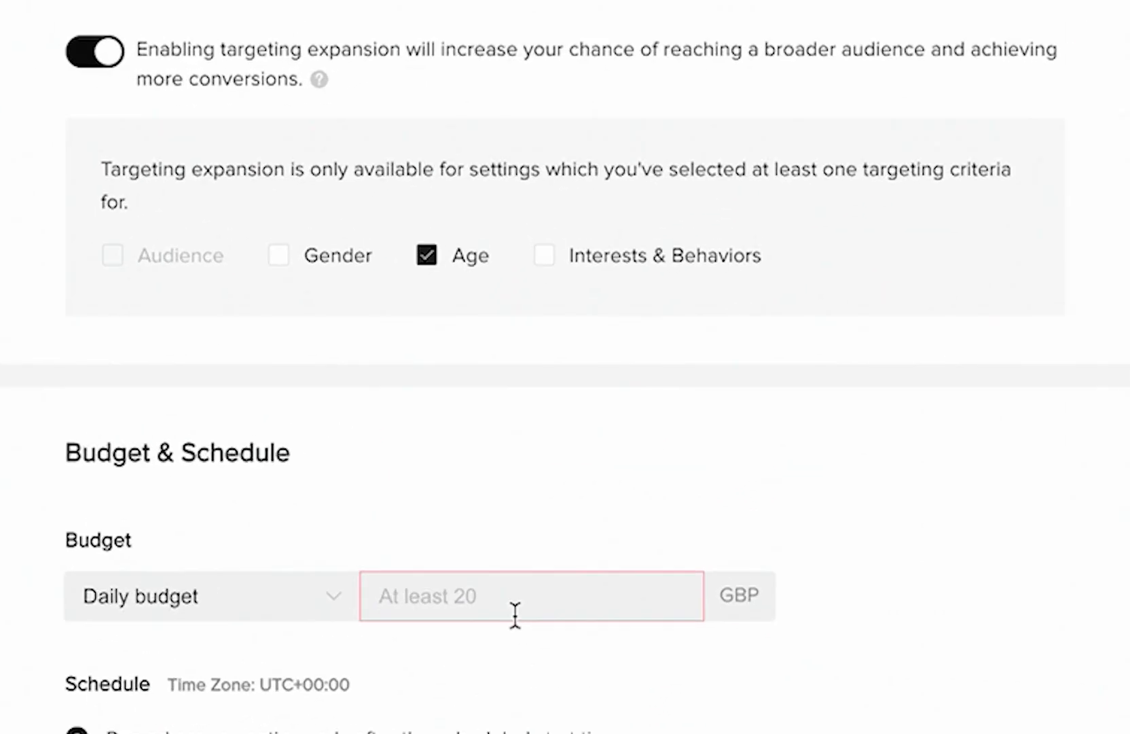
click(515, 614)
text(20)
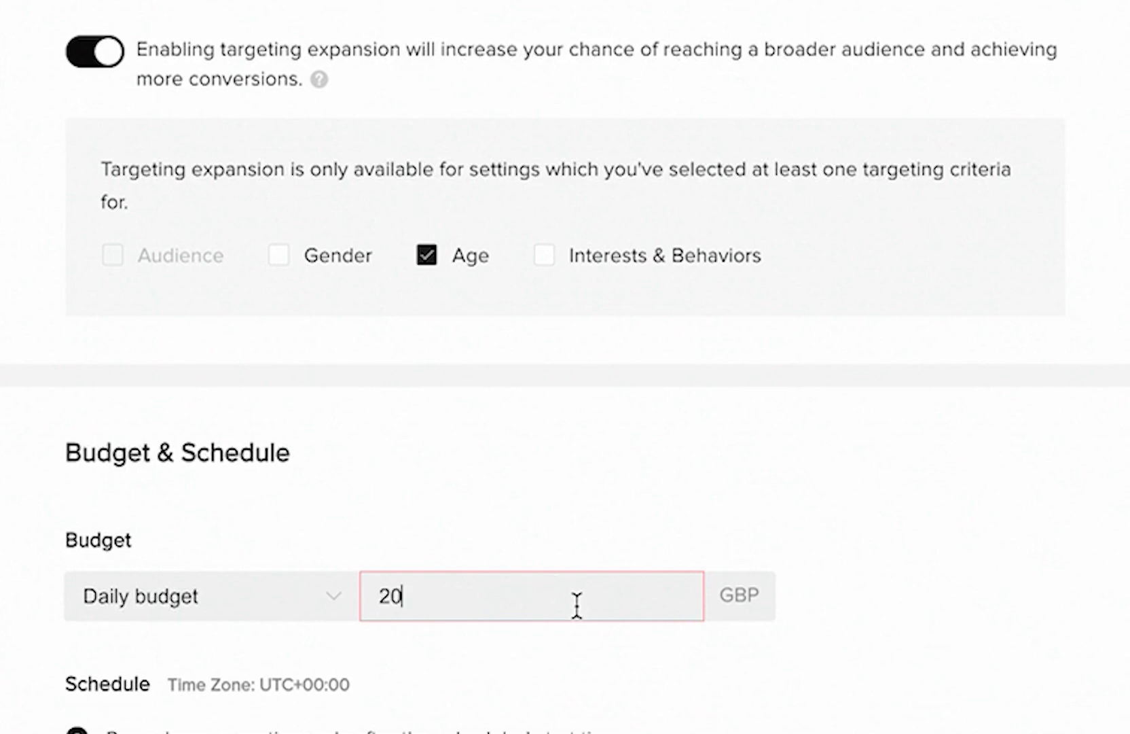
click(572, 667)
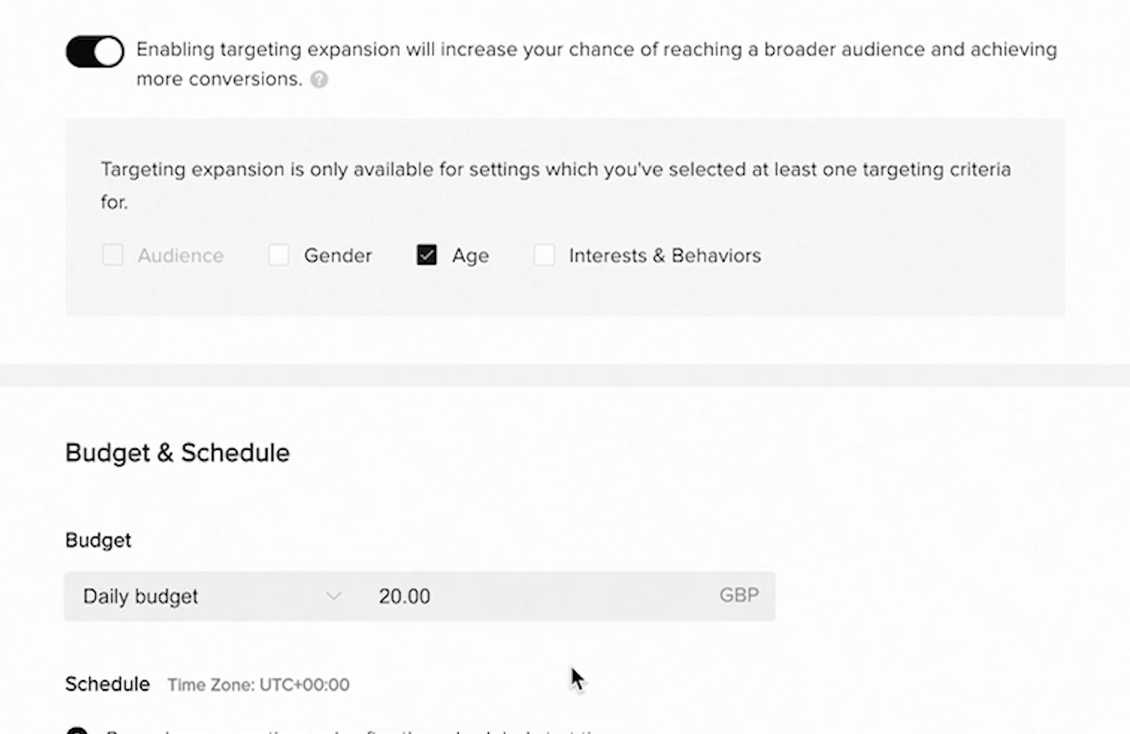
- Set the ad group's daily budget to 145 GBP
click(523, 595)
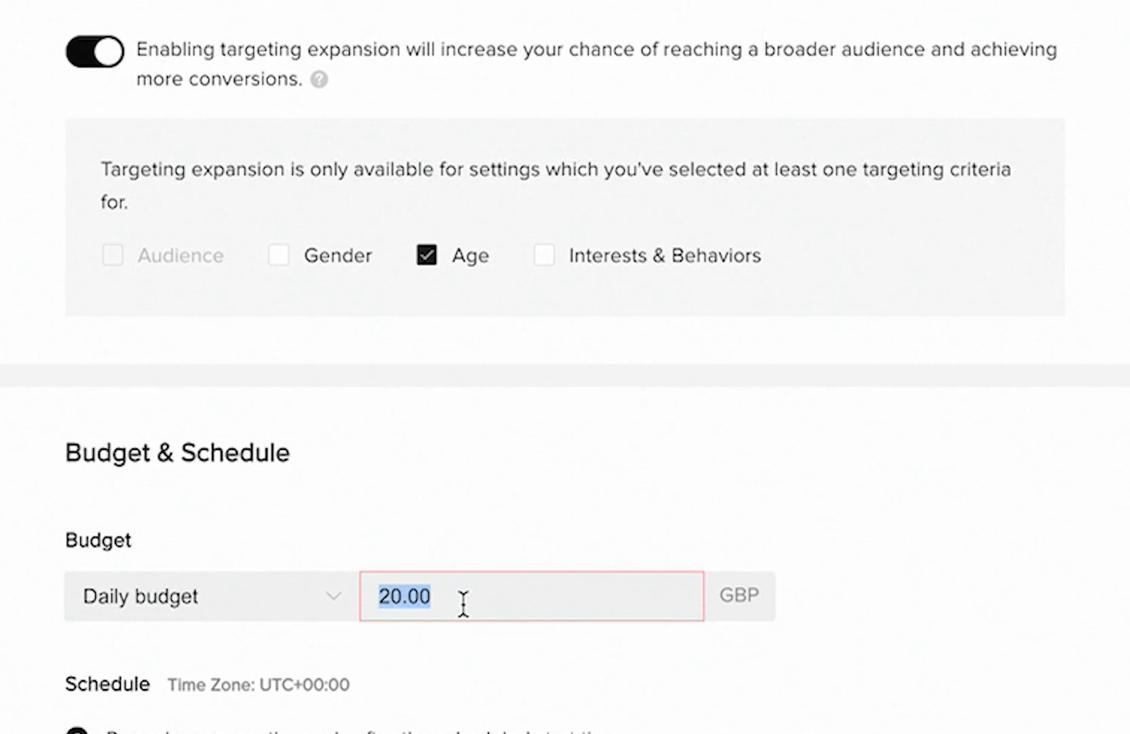
key(BackSpace)
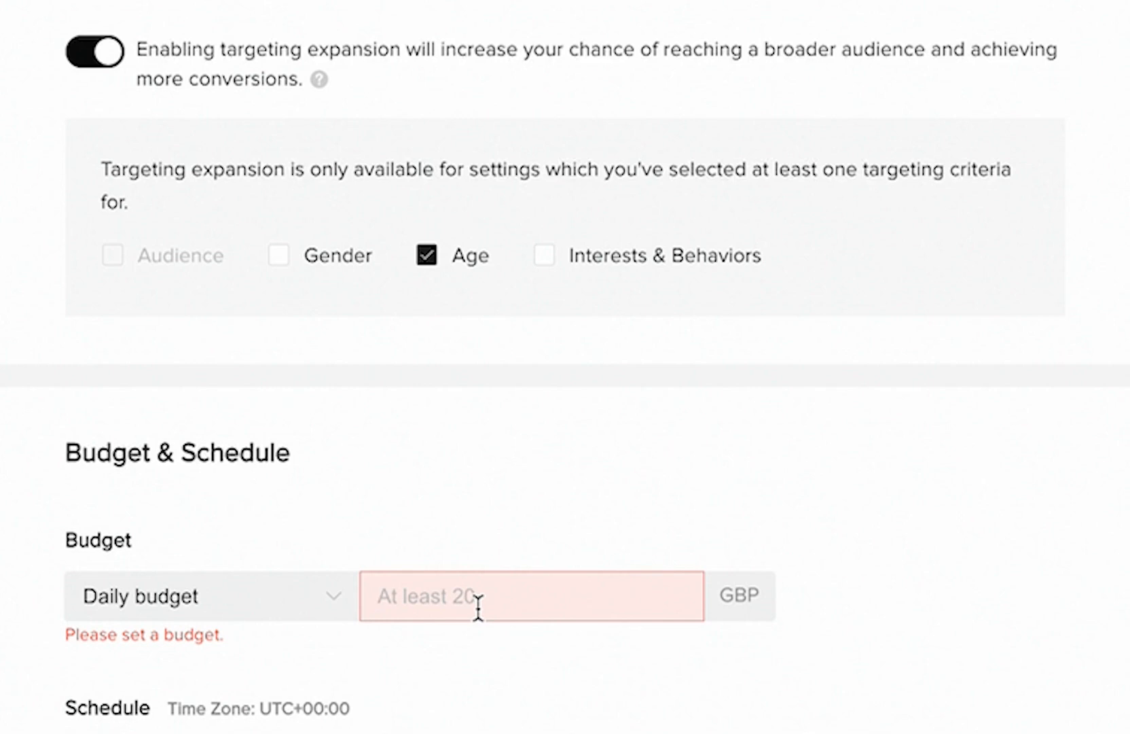
text(145)
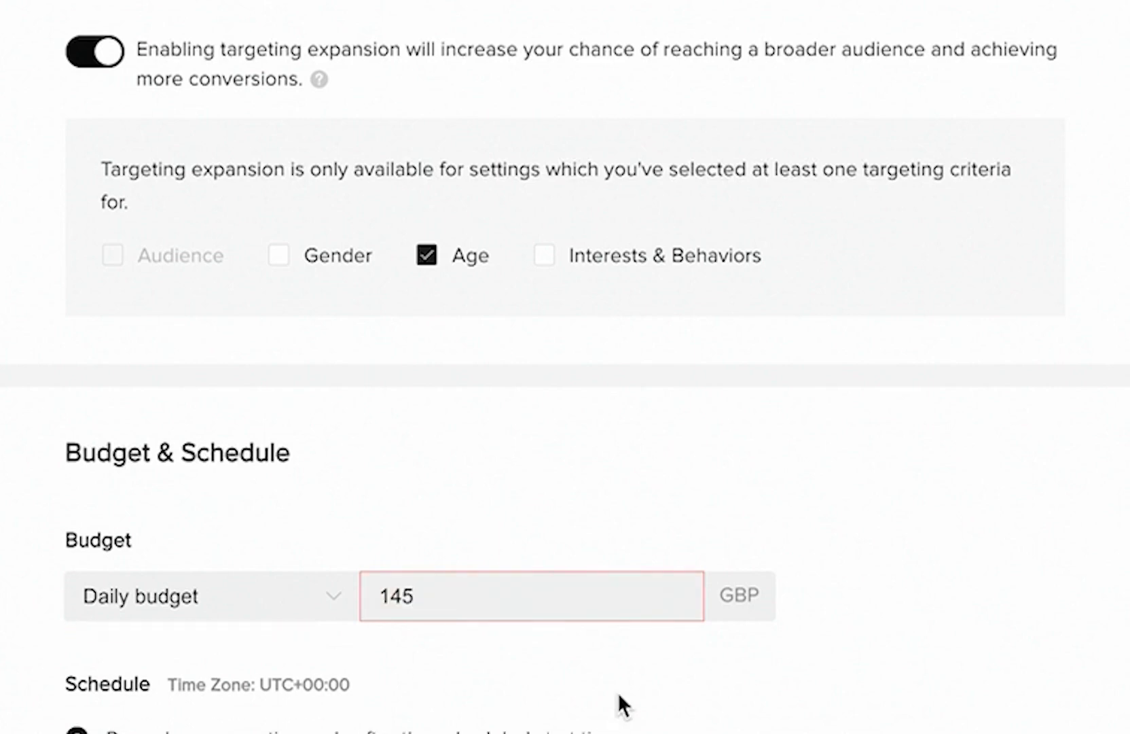
click(623, 682)
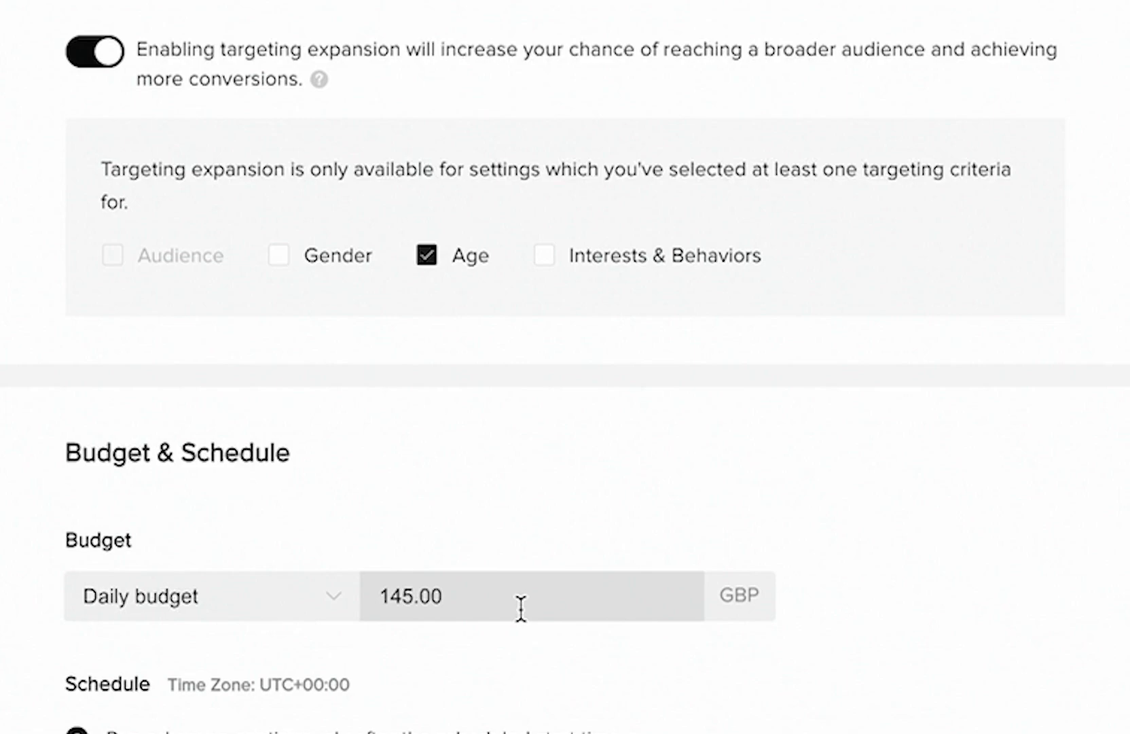
click(483, 599)
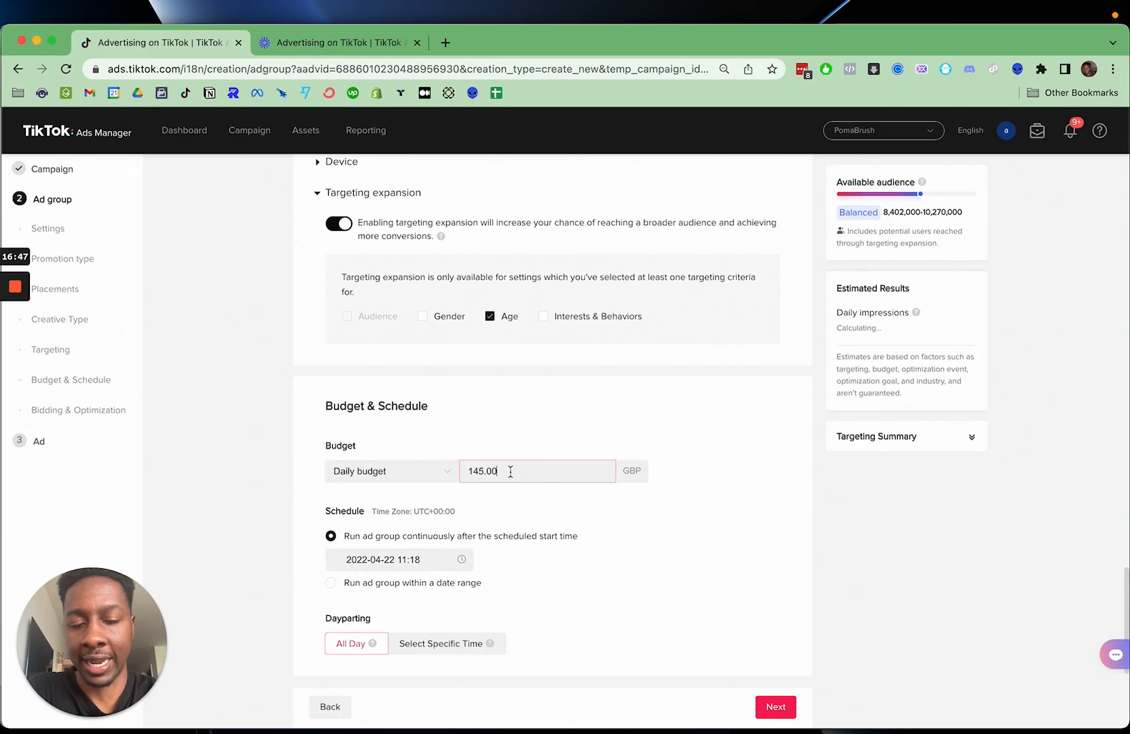
- Check the optimization goal options under Bidding & Optimization and choose Conversion
scroll(511, 475, down, 1)
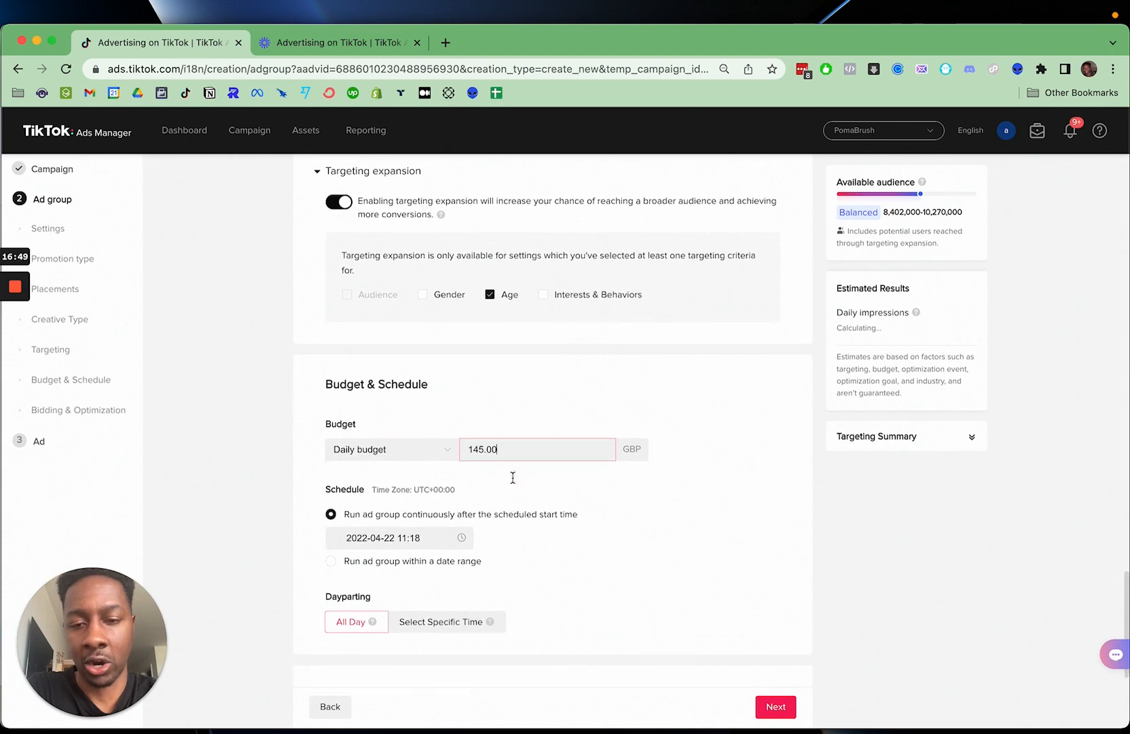
scroll(513, 477, down, 2)
scroll(549, 462, down, 5)
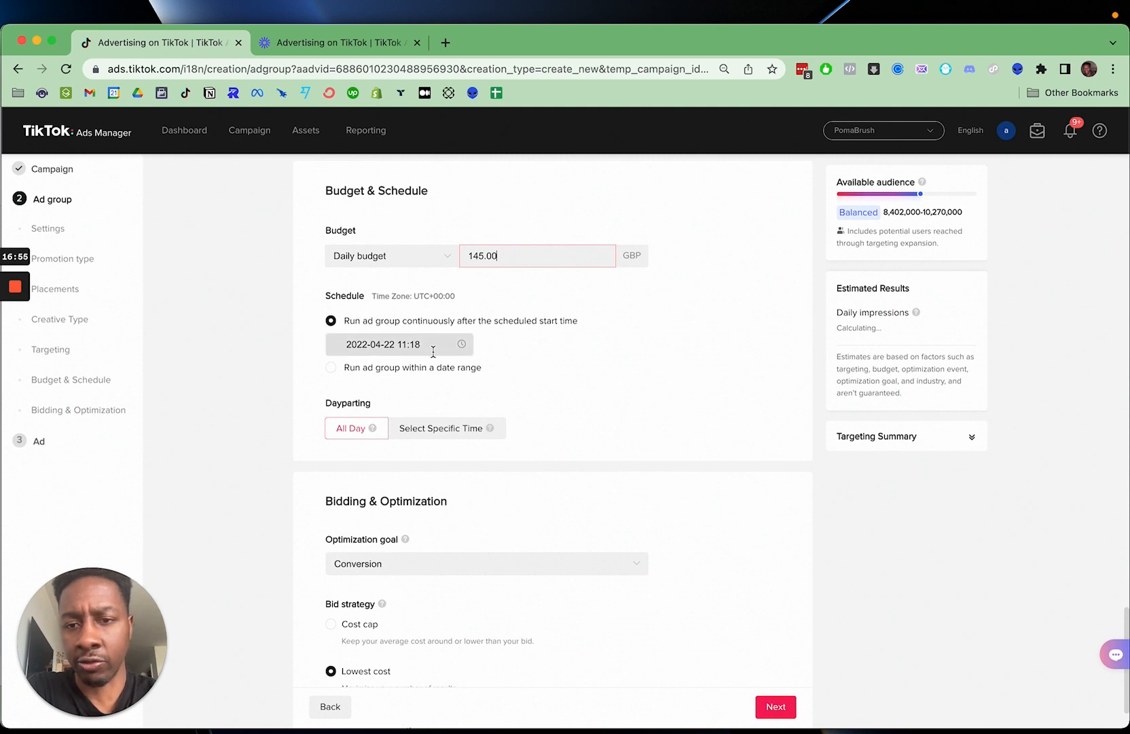
scroll(445, 397, down, 1)
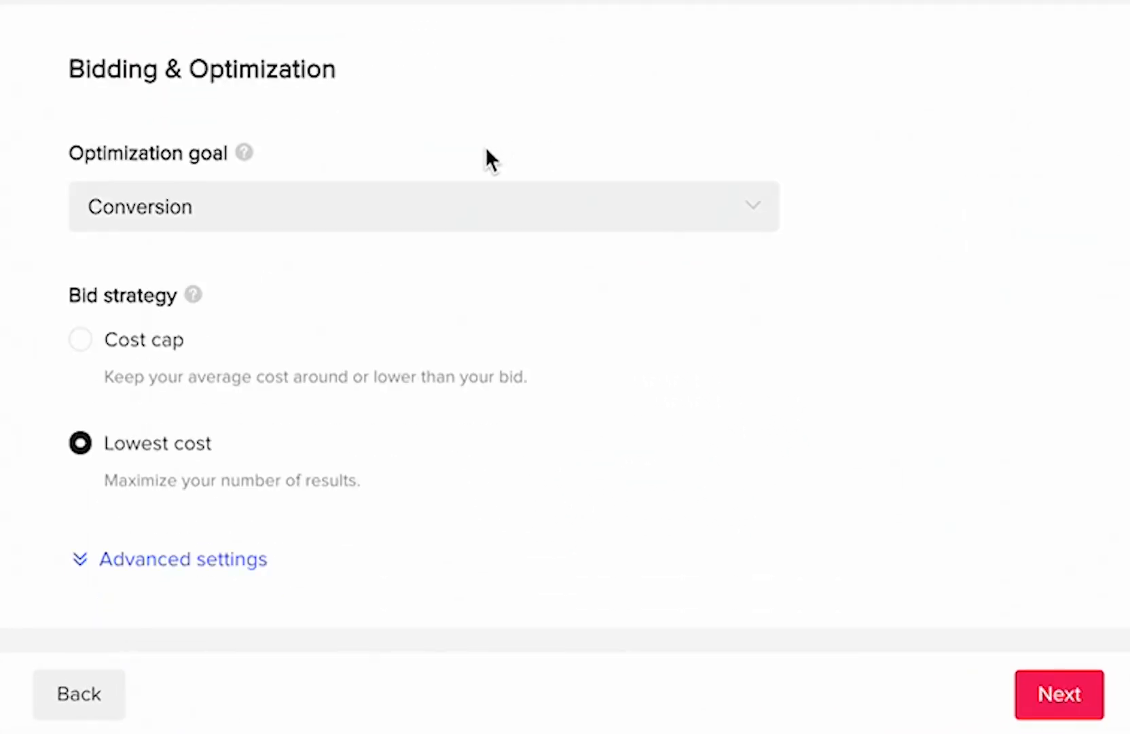
click(492, 426)
mouse_move(458, 508)
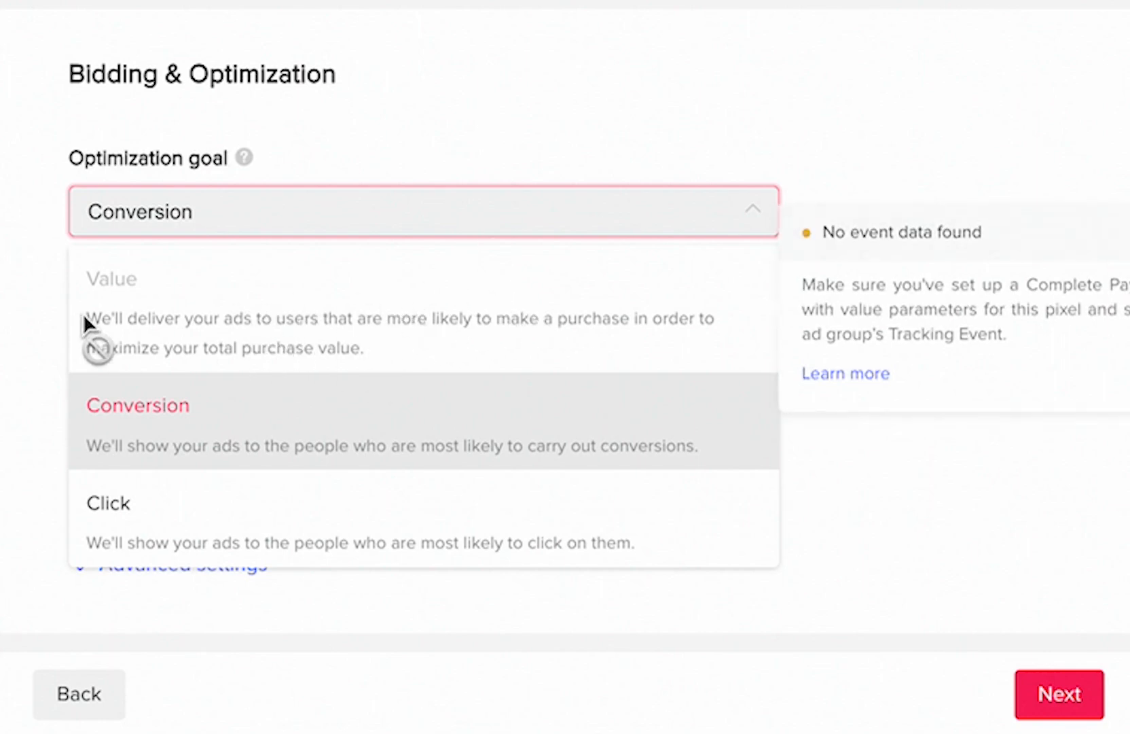
click(216, 445)
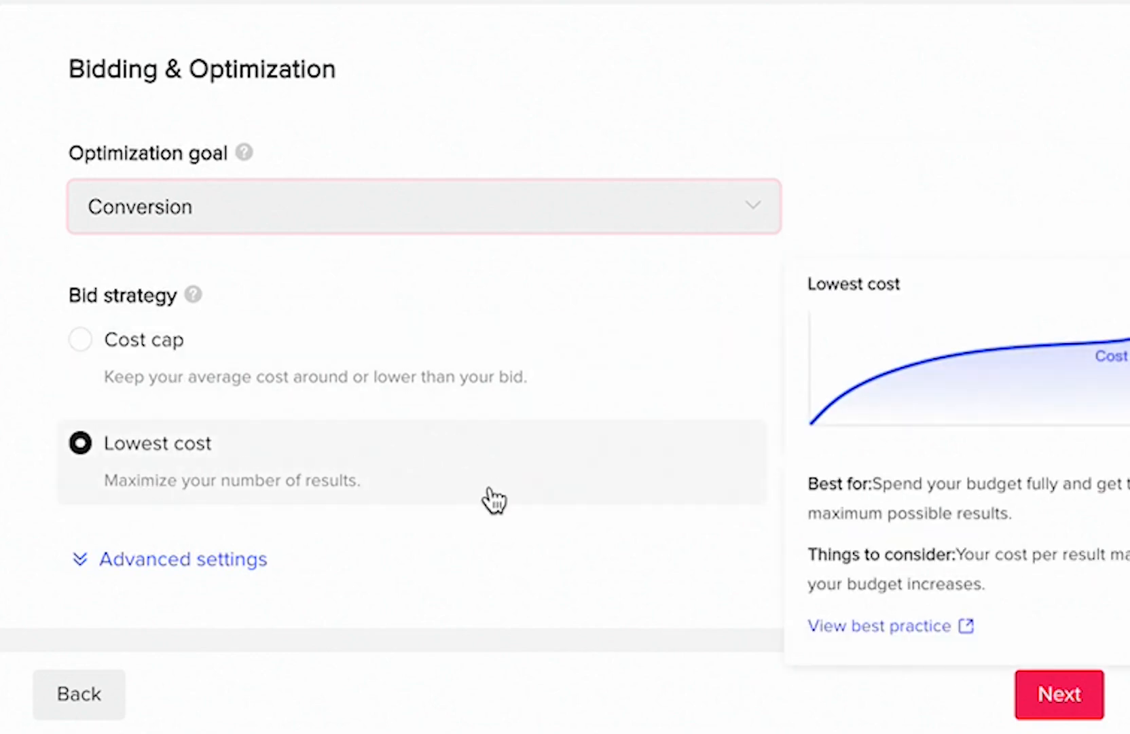
- Review the billing event and delivery type in the advanced bidding settings, and collapse them again
click(170, 564)
scroll(174, 578, down, 6)
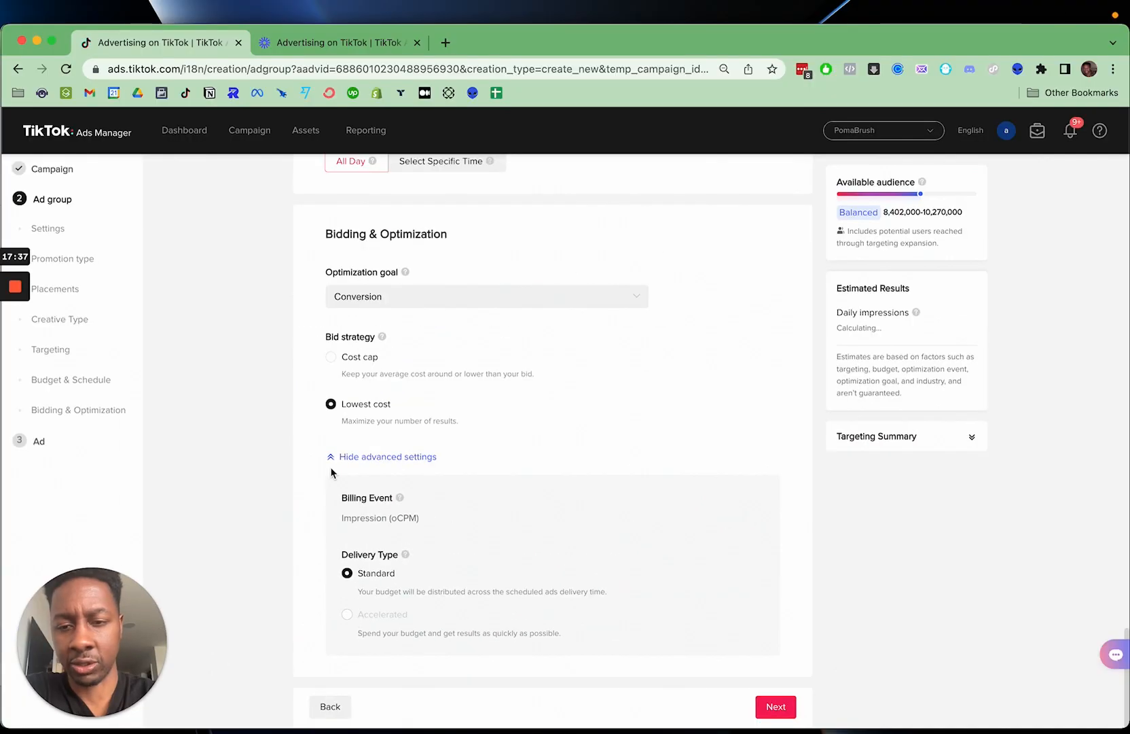
click(343, 459)
- Select the PomaBrush.com Main pixel with Complete Payment as the optimization event, and continue to the ad setup
scroll(353, 386, up, 15)
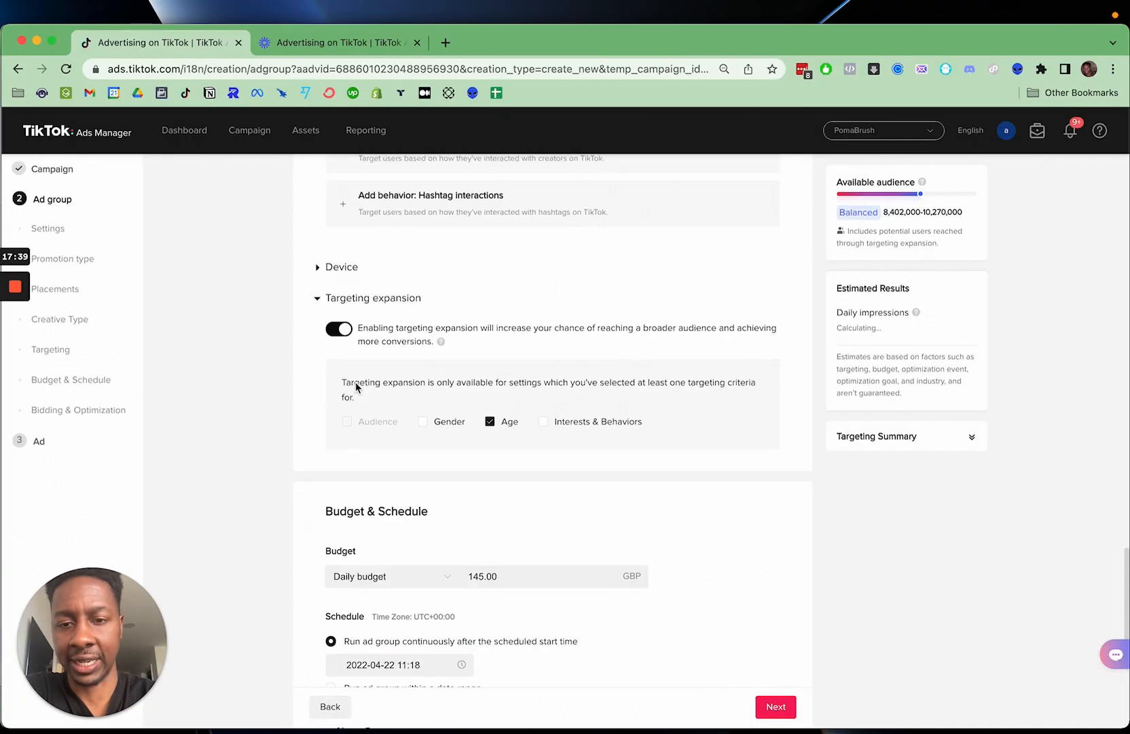
scroll(356, 386, up, 15)
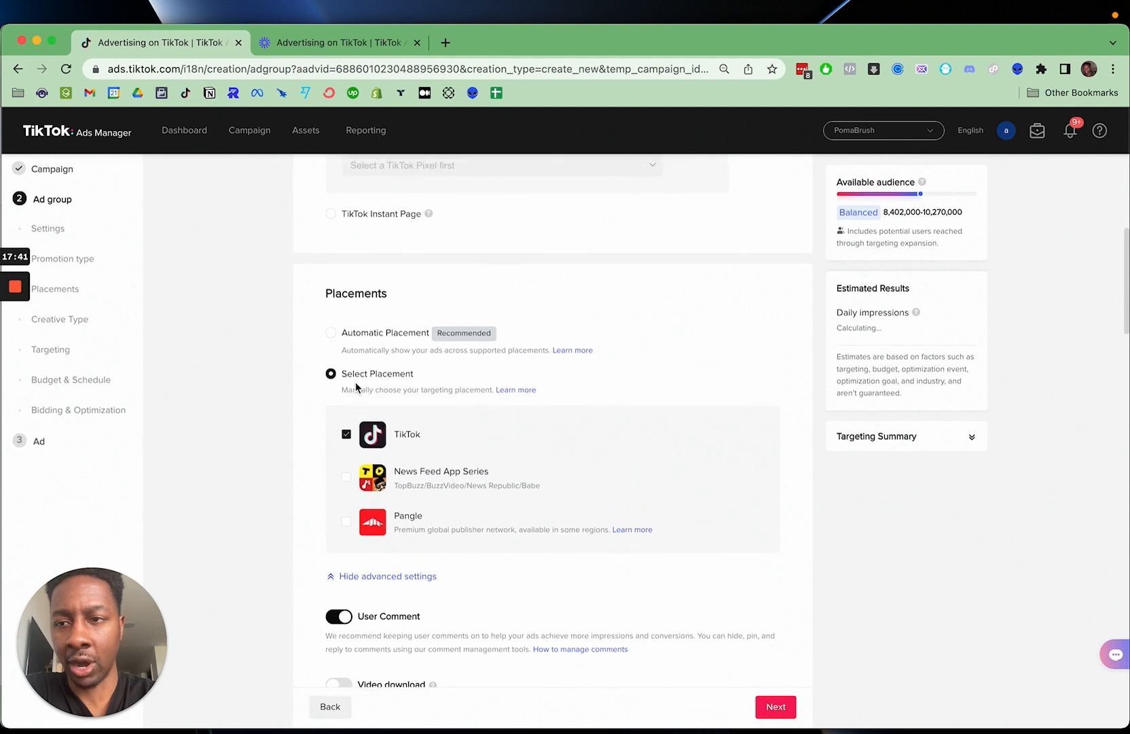
scroll(355, 382, up, 3)
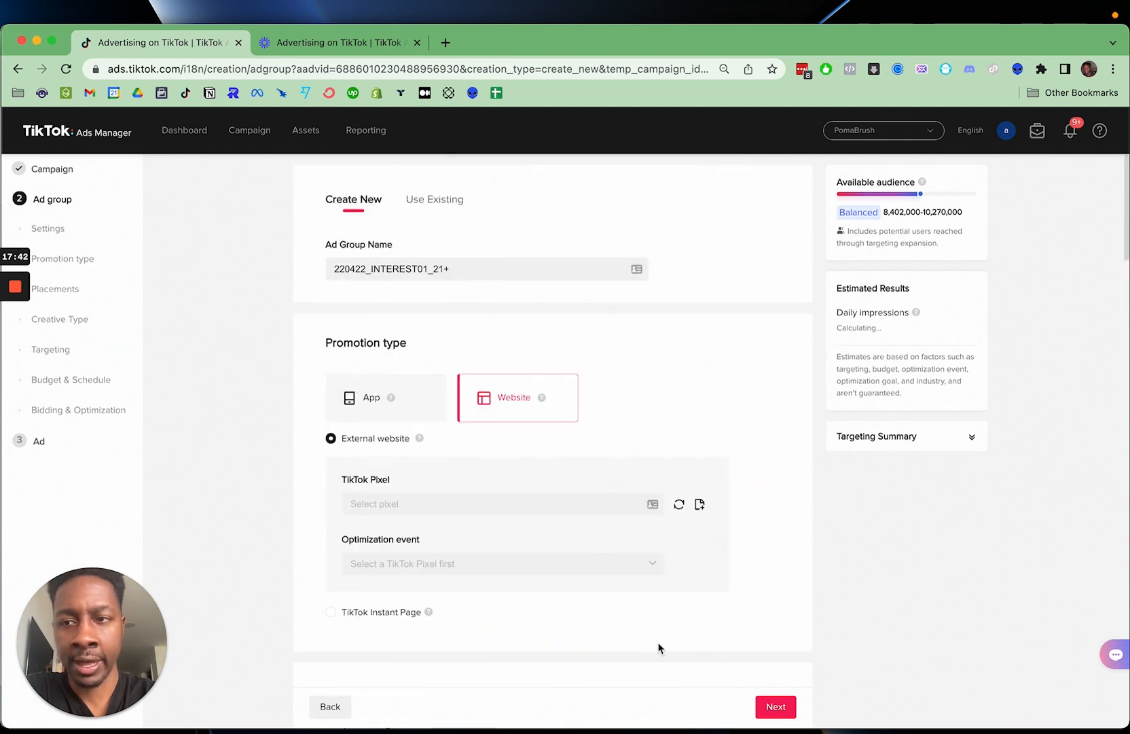
click(782, 709)
click(627, 452)
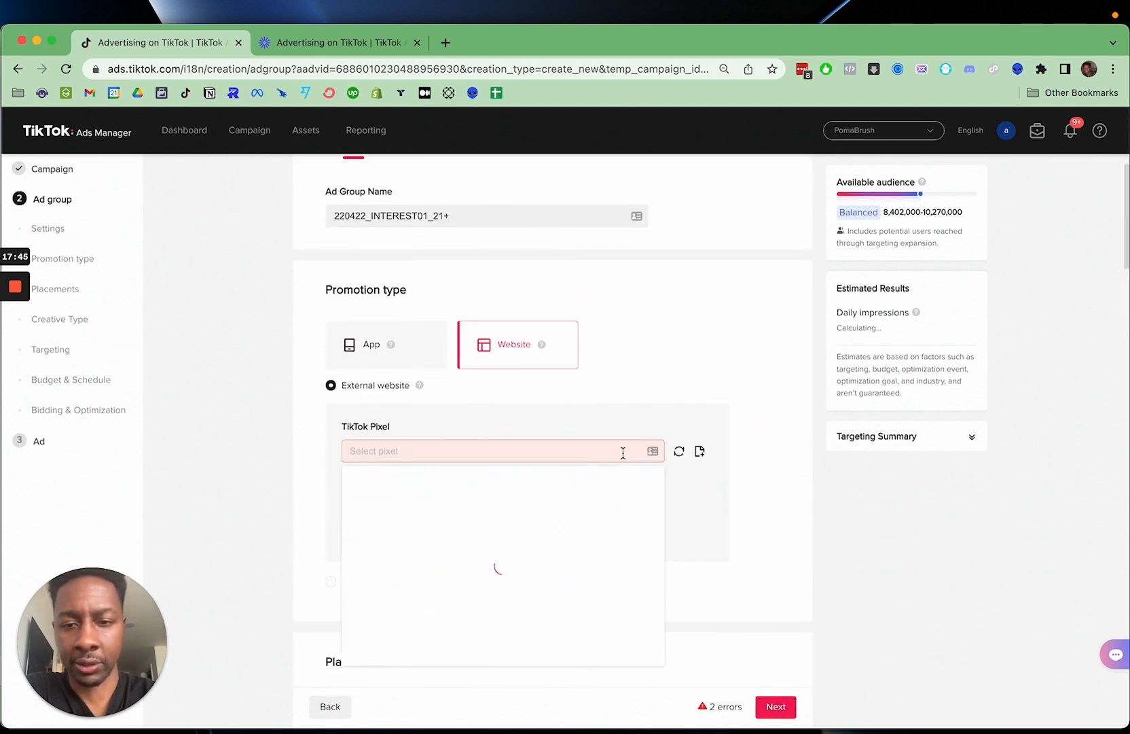
click(497, 483)
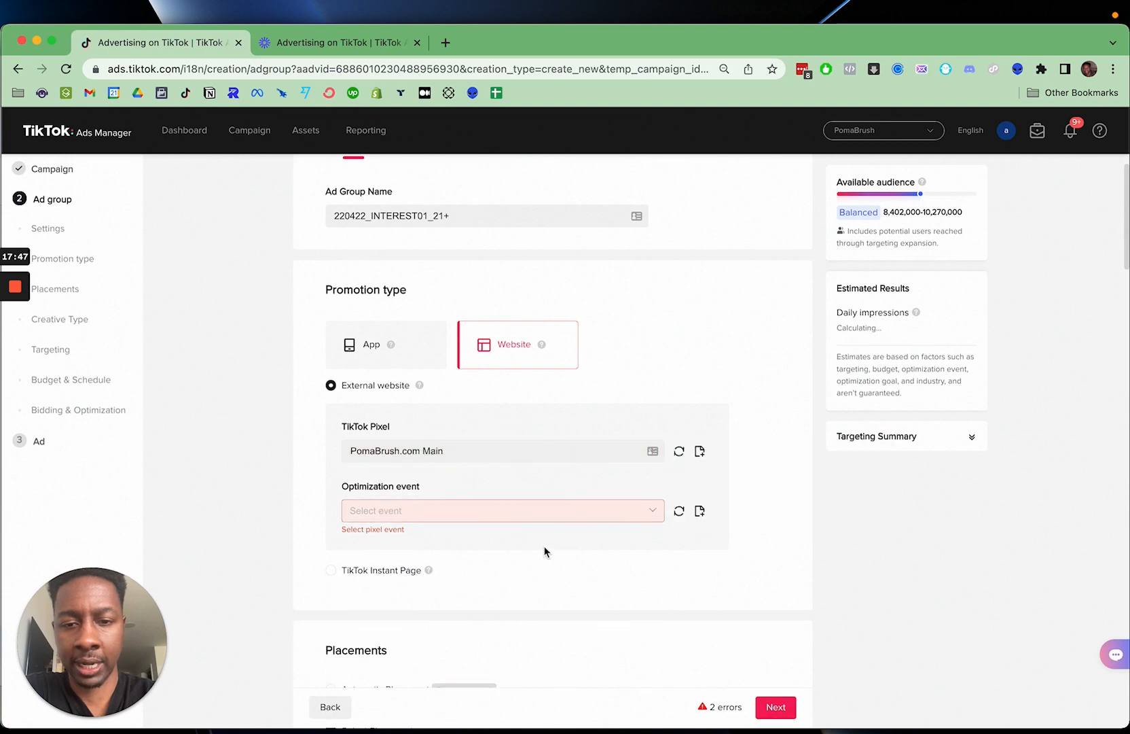
click(552, 515)
click(505, 576)
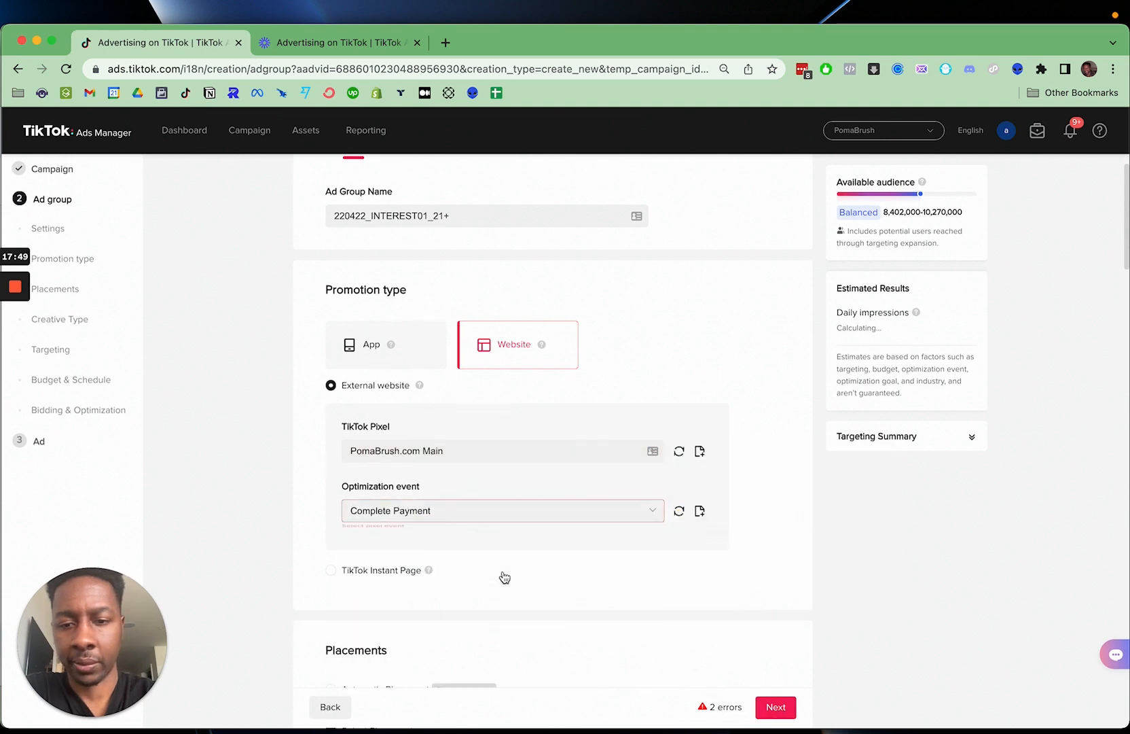
click(775, 707)
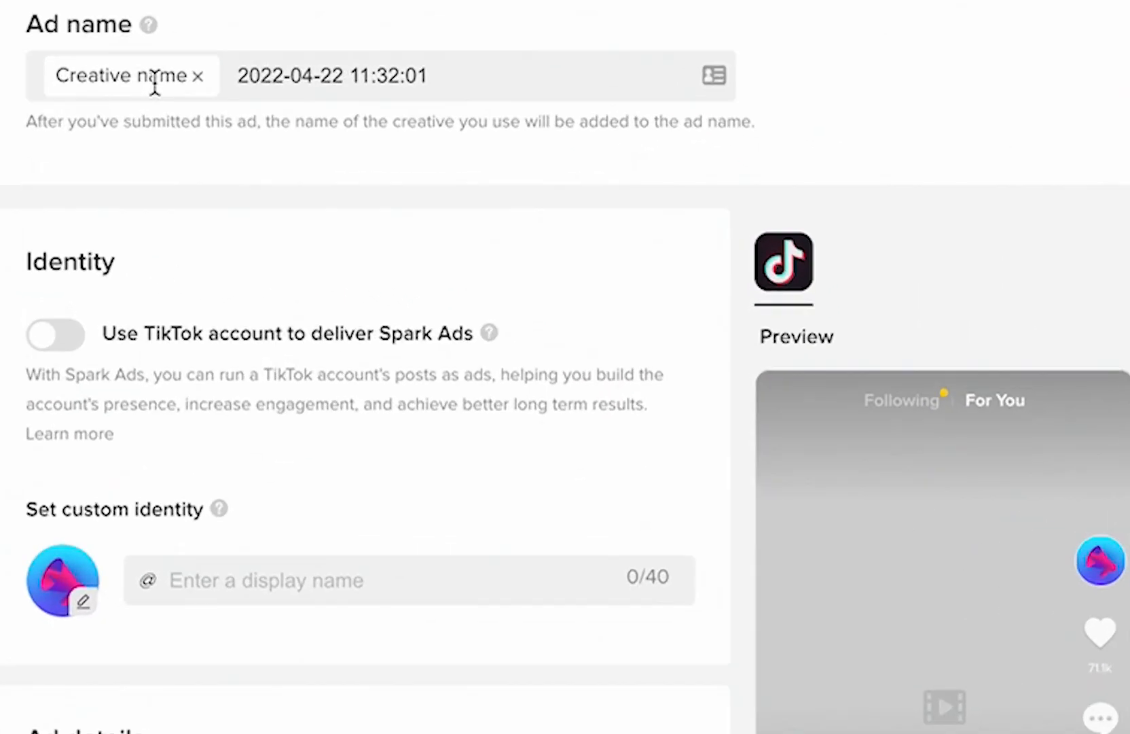
click(464, 81)
double_click(464, 81)
click(455, 79)
drag(456, 79, 231, 78)
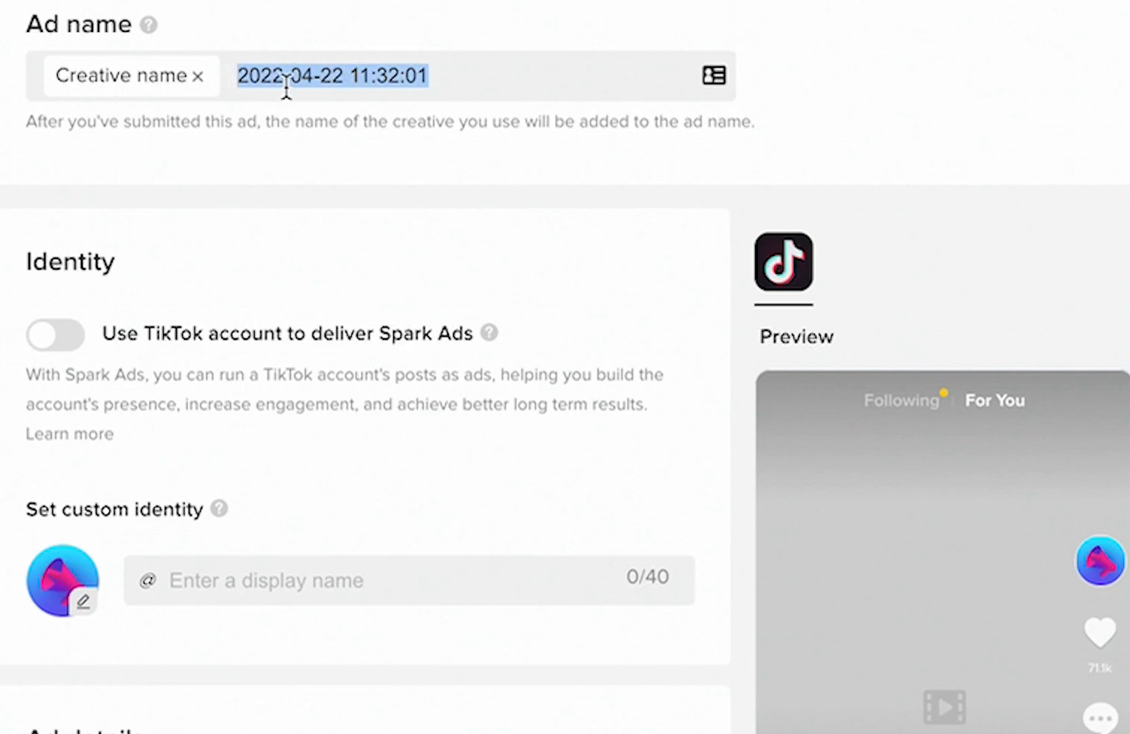
click(346, 66)
double_click(340, 68)
drag(293, 68, 234, 72)
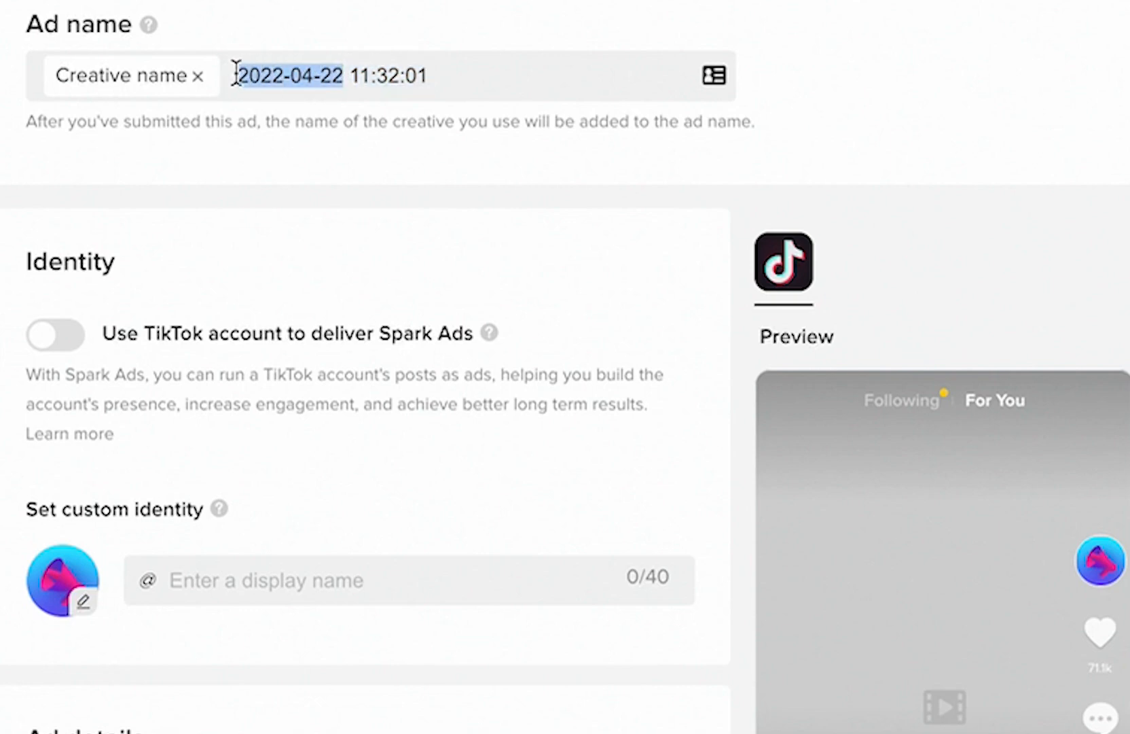
click(57, 78)
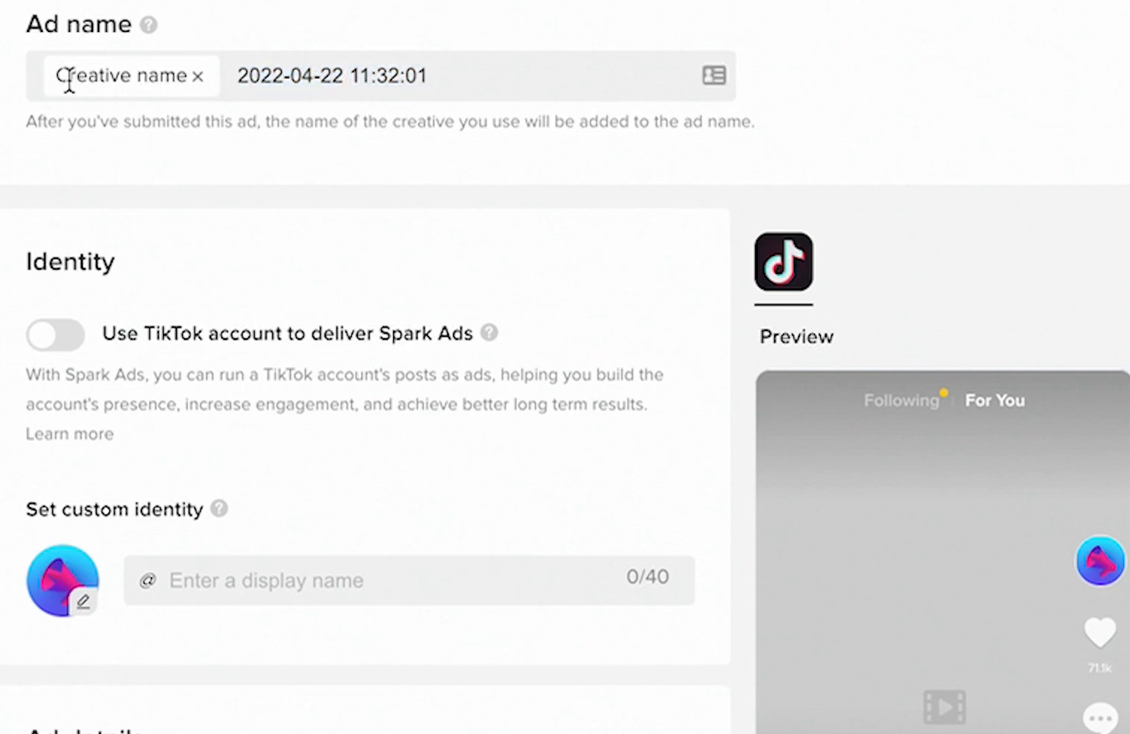
- Replace the default timestamp in the ad name with 220422, keeping the creative name in front of it
click(202, 77)
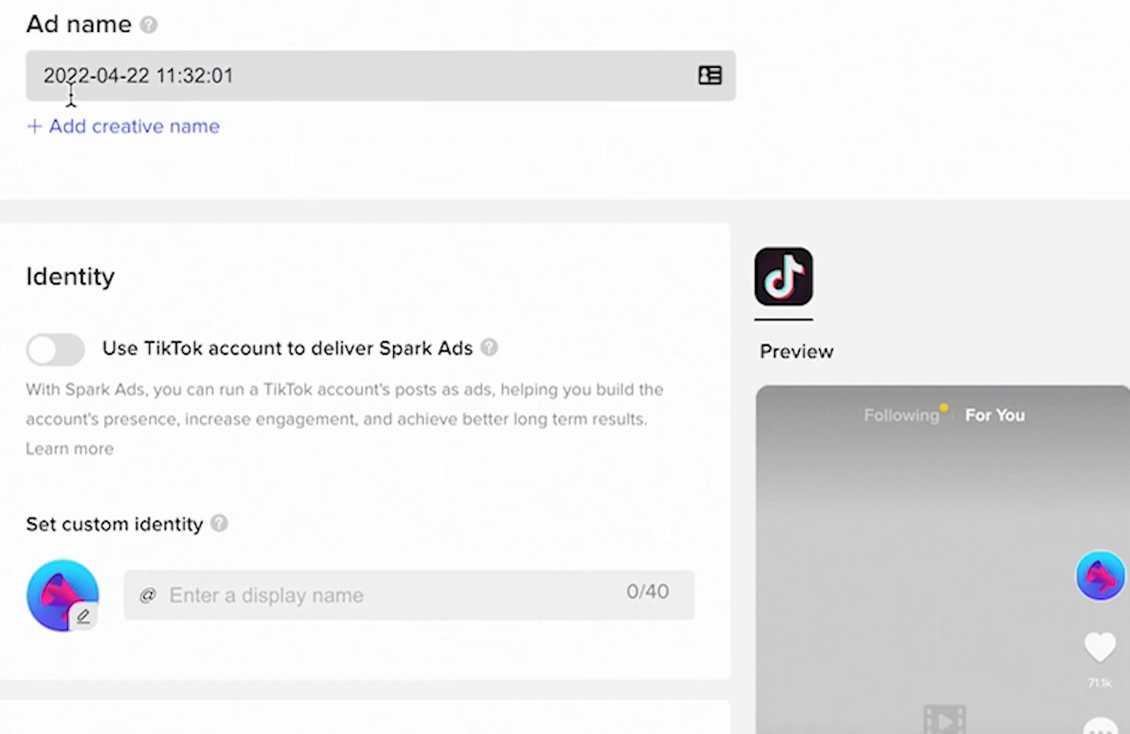
triple_click(224, 92)
text(V)
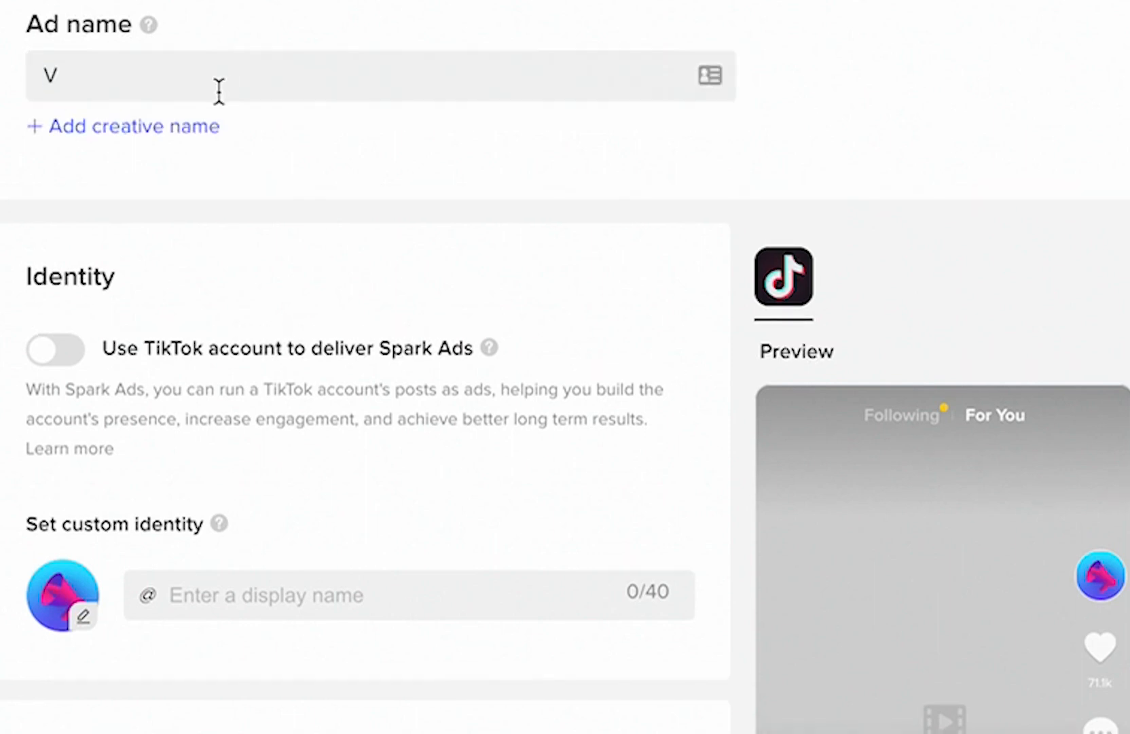
key(BackSpace)
text(220422)
click(145, 128)
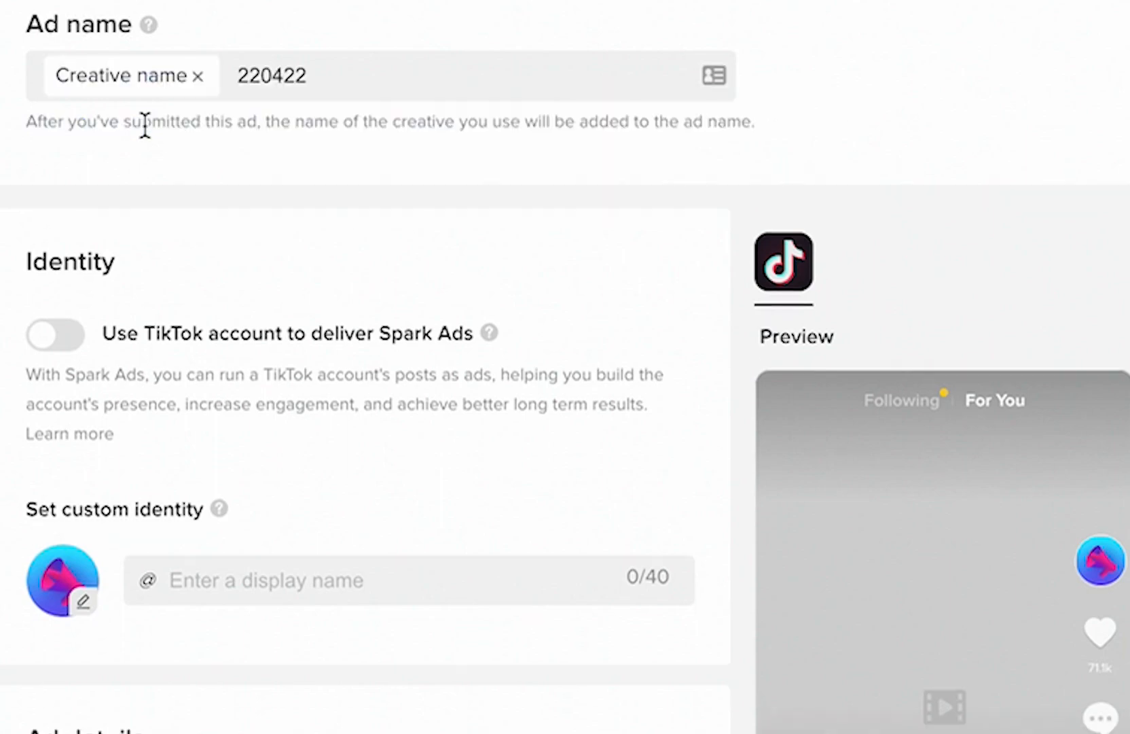
- Insert an underscore before the date in the ad name so it reads _220422 after the creative name
double_click(306, 75)
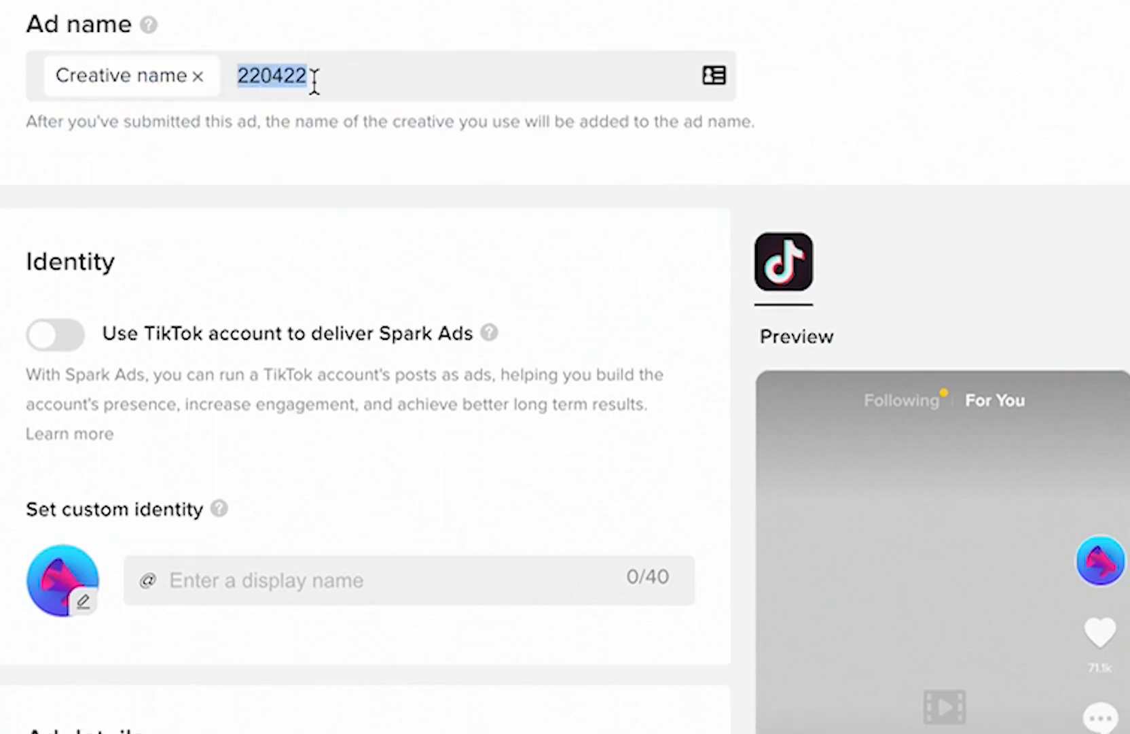
click(369, 86)
click(231, 73)
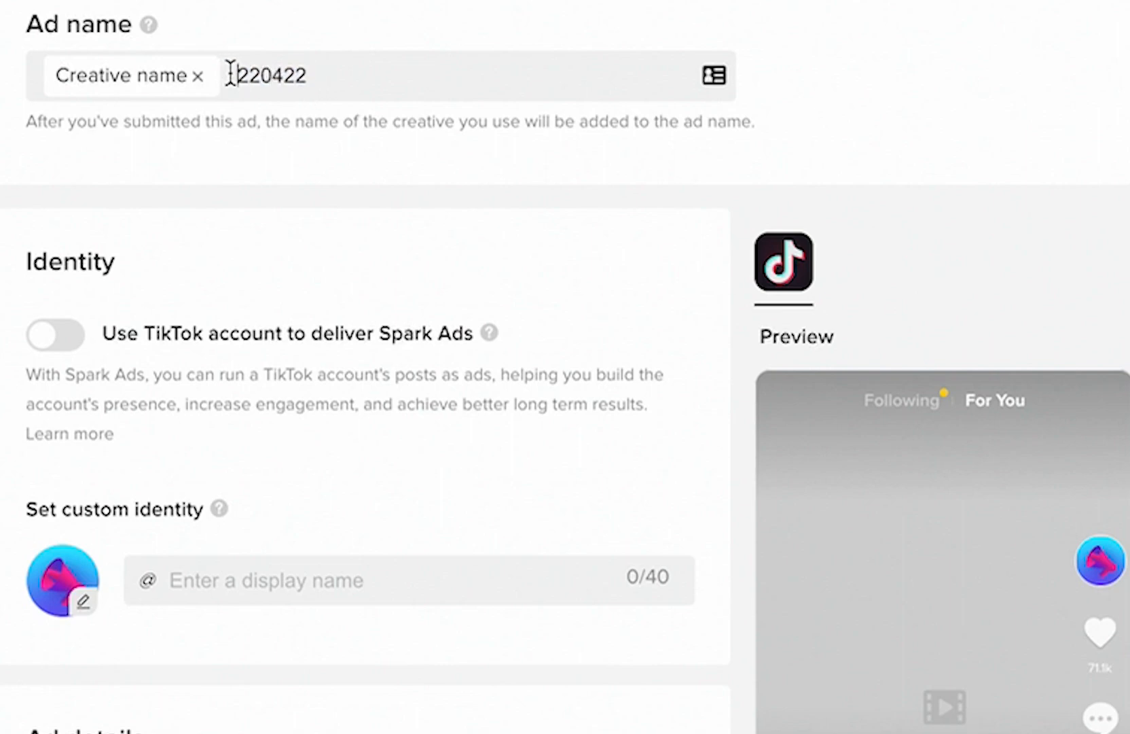
text(_)
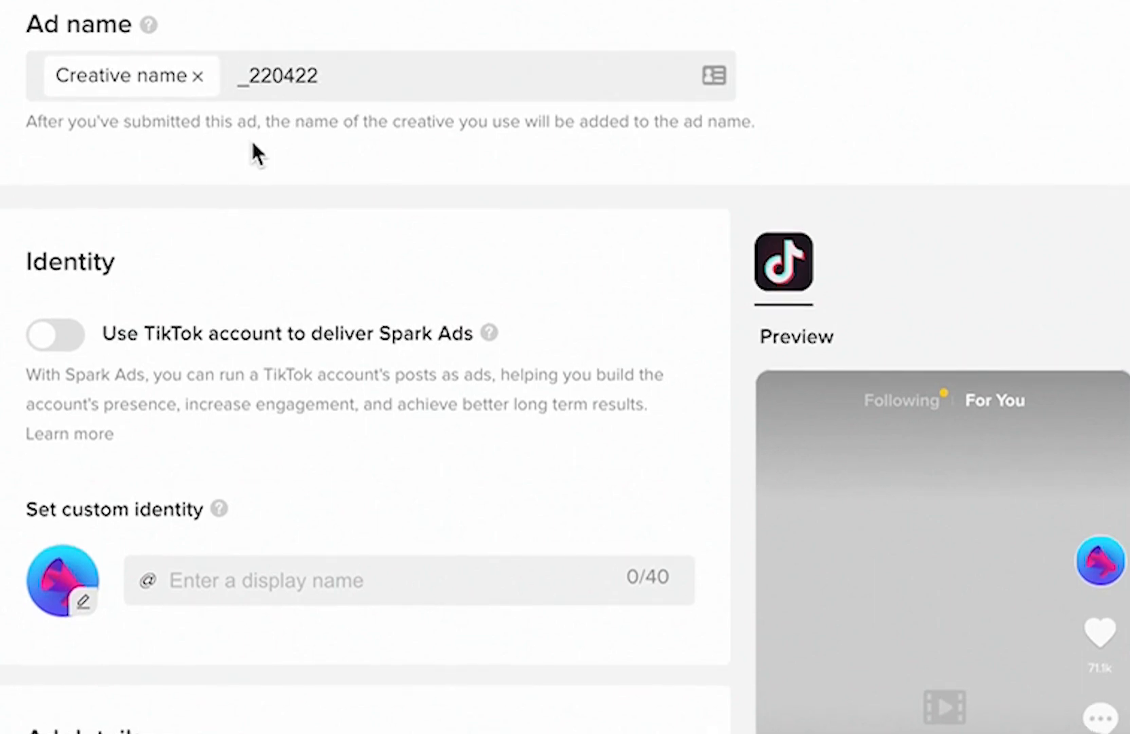
scroll(252, 146, down, 1)
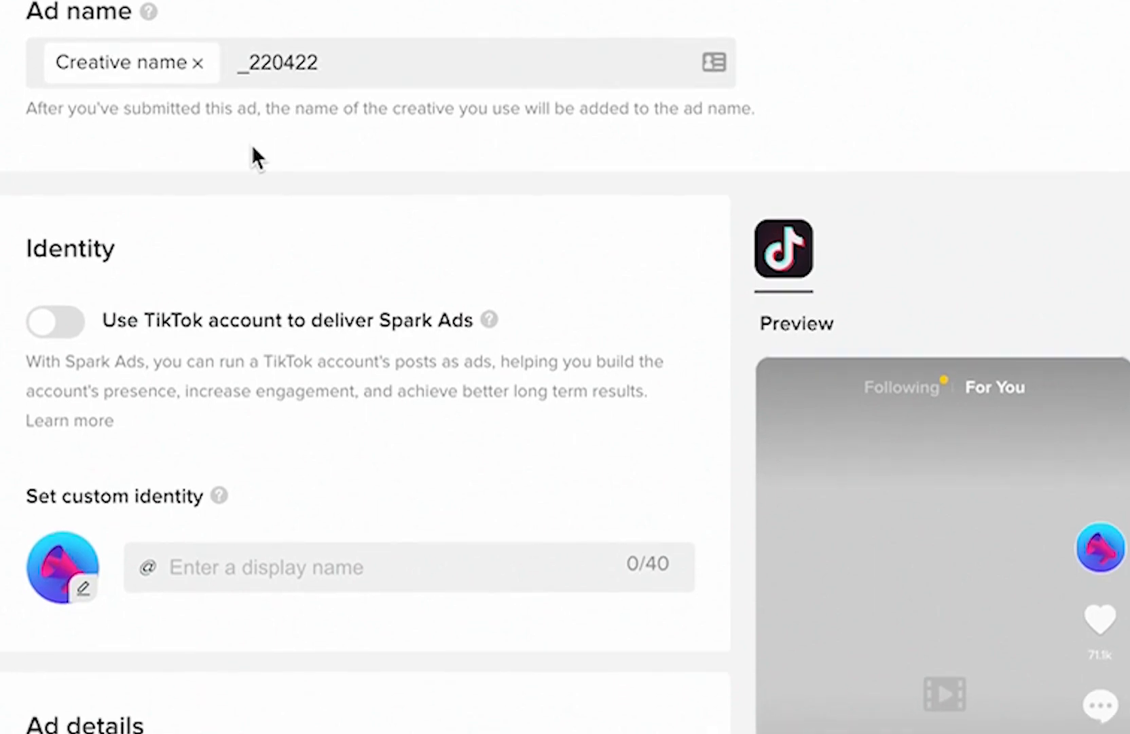
scroll(253, 156, down, 3)
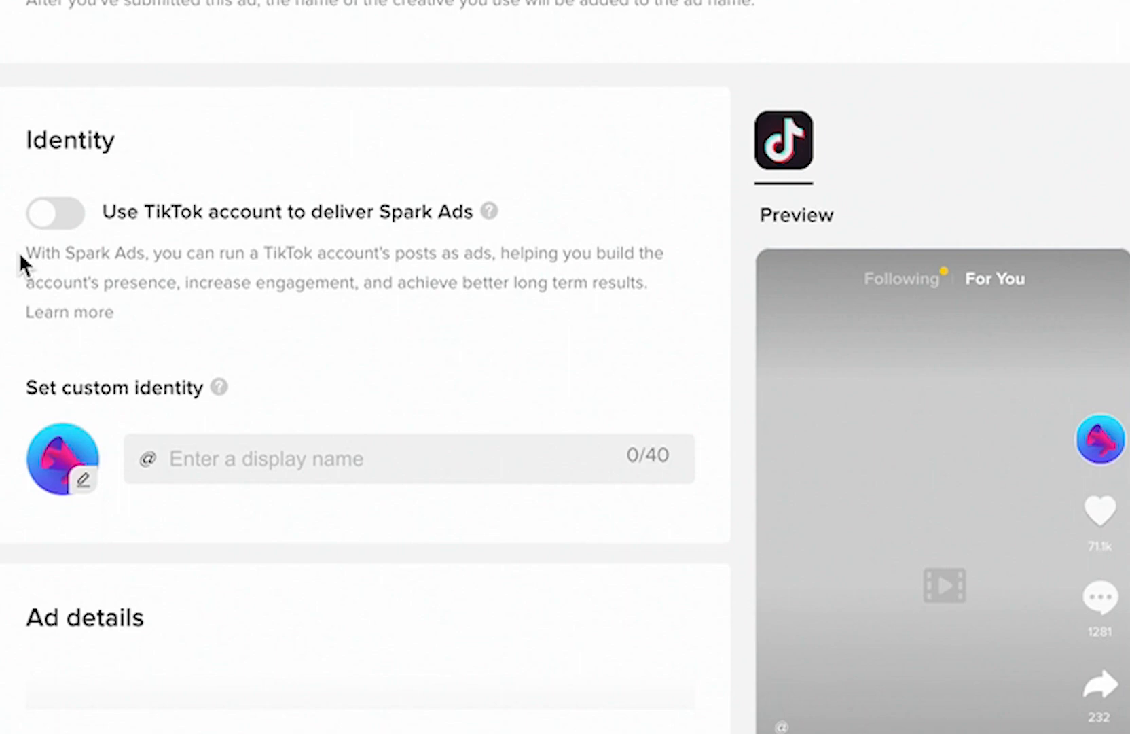
- Leave Spark Ads delivery turned off and set the custom identity's display name to TestVid
click(68, 213)
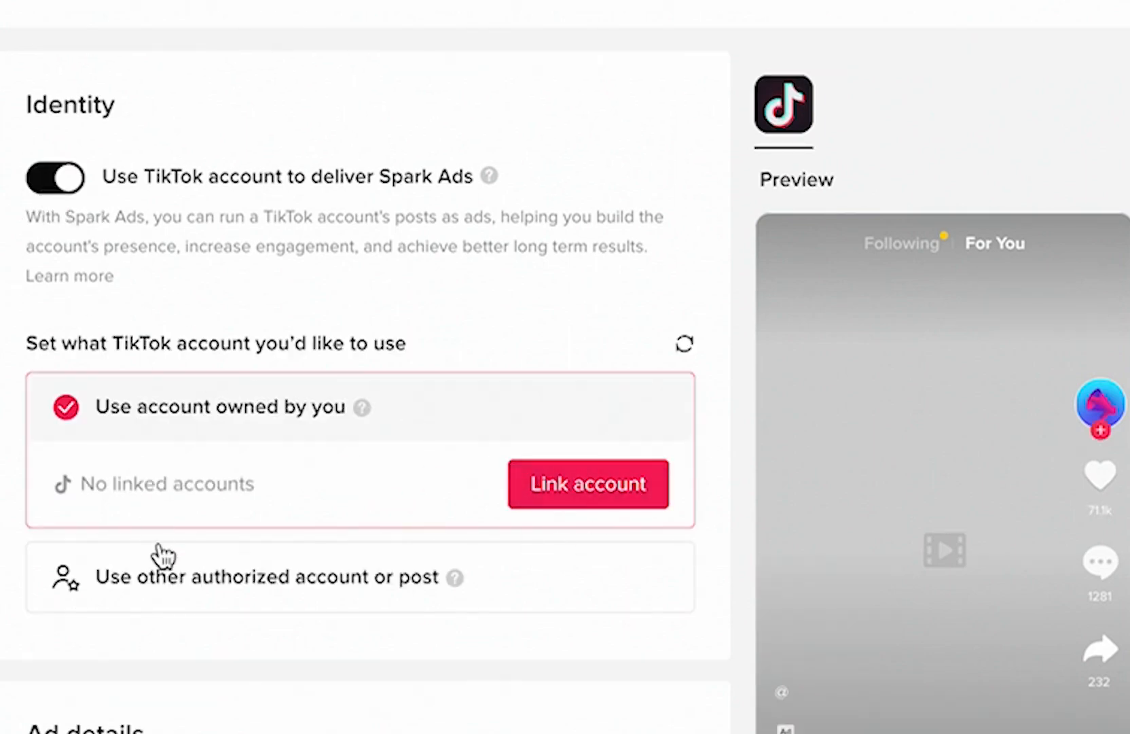
click(49, 187)
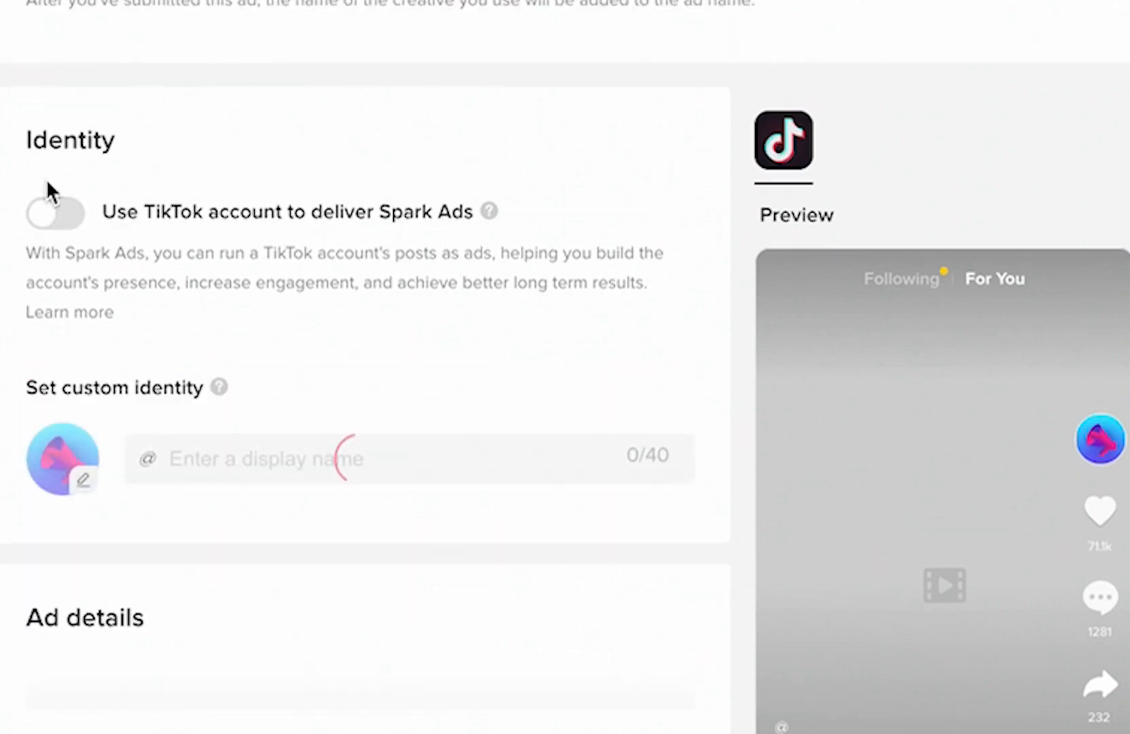
click(242, 459)
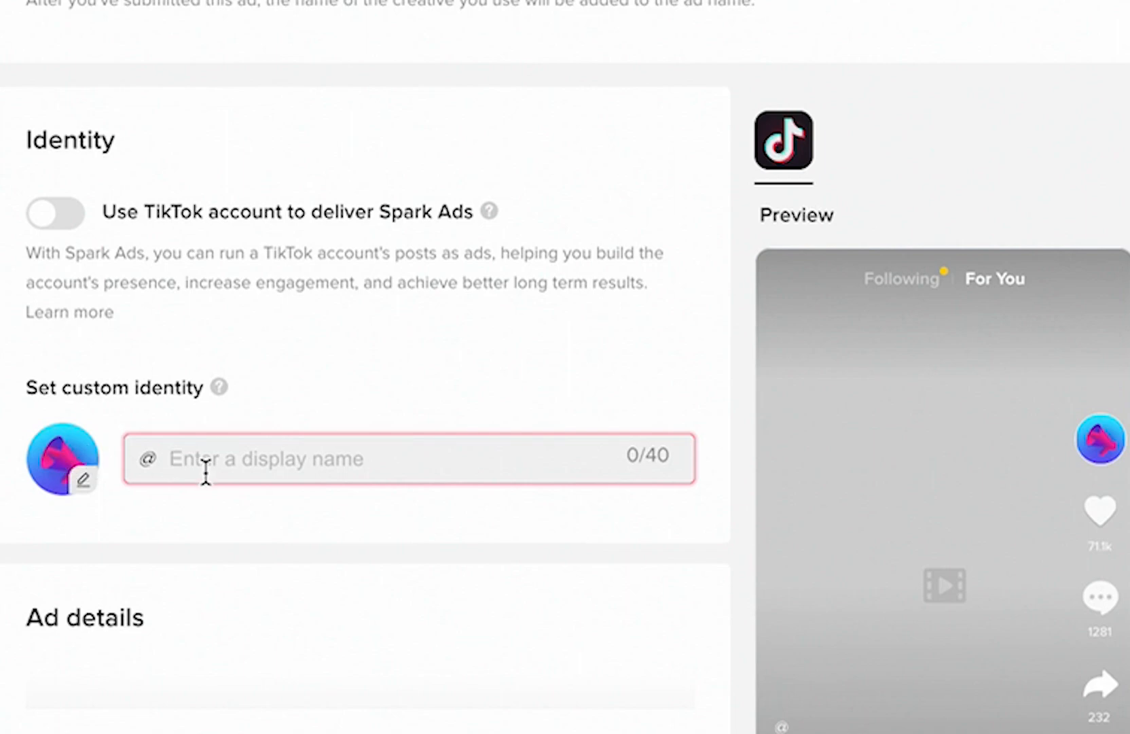
text(tES)
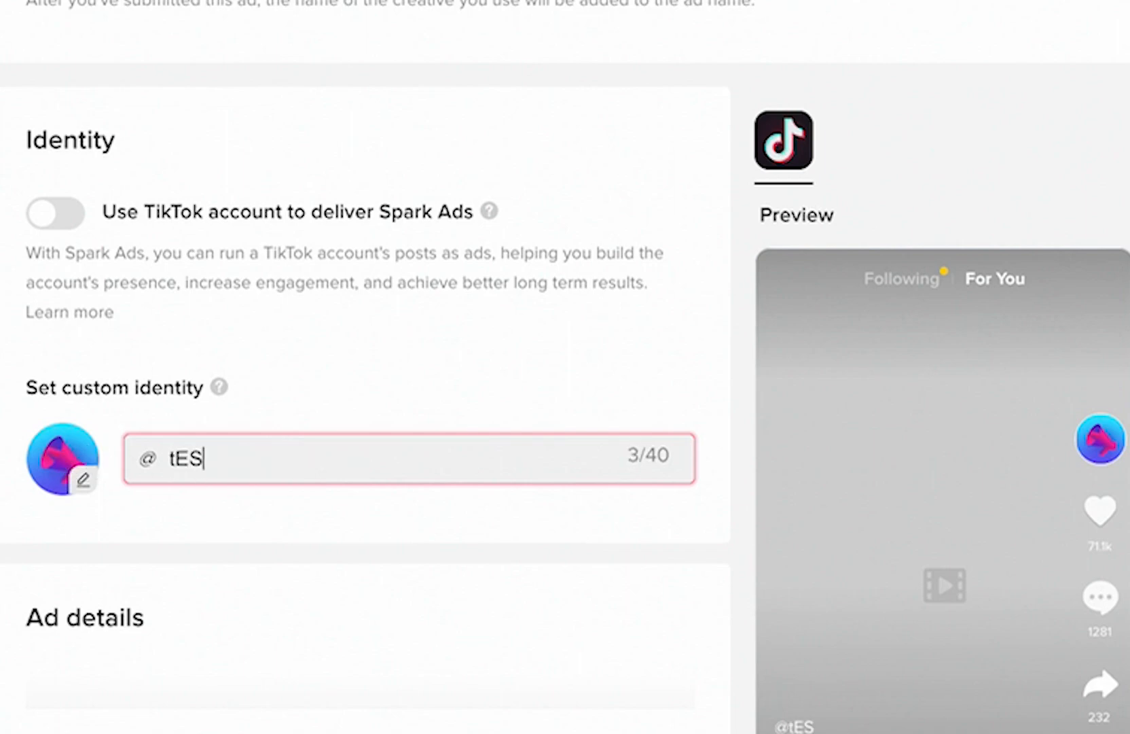
key(BackSpace)
key(BackSpace)
key(BackSpace)
text(TestVid)
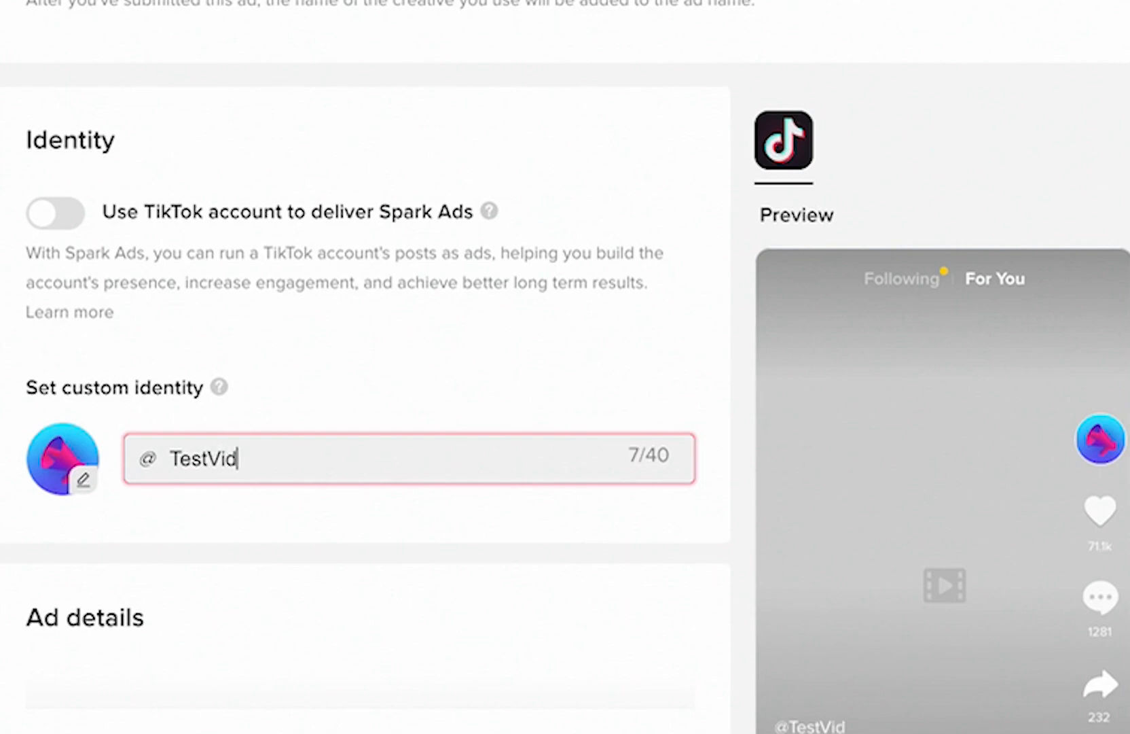
click(115, 534)
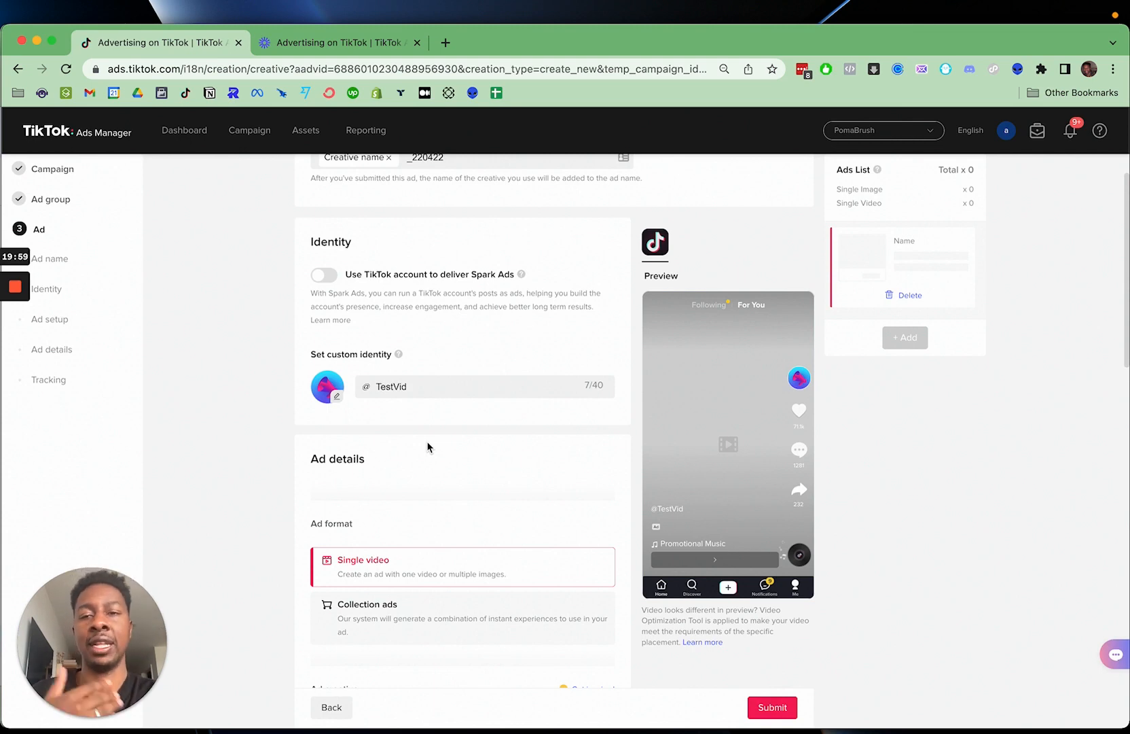
- Upload 9_16 Orginal.MOV from the Downloads folder as the single video creative and confirm it for the ad
scroll(428, 446, down, 1)
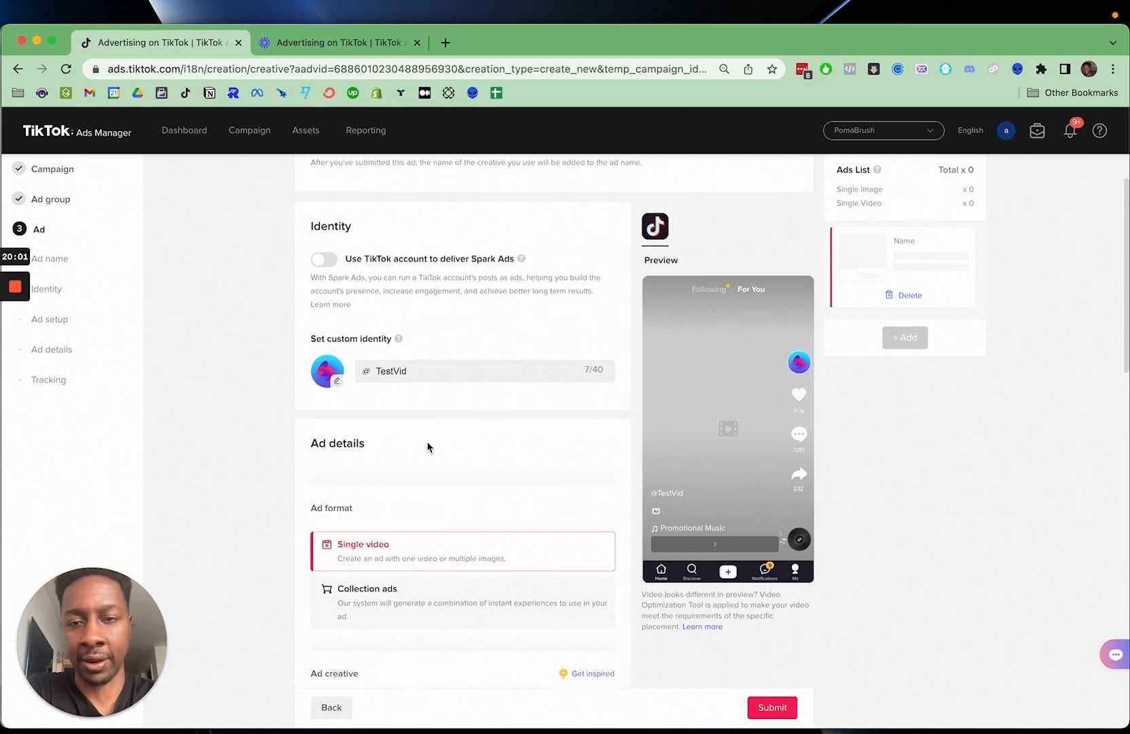
scroll(428, 446, down, 1)
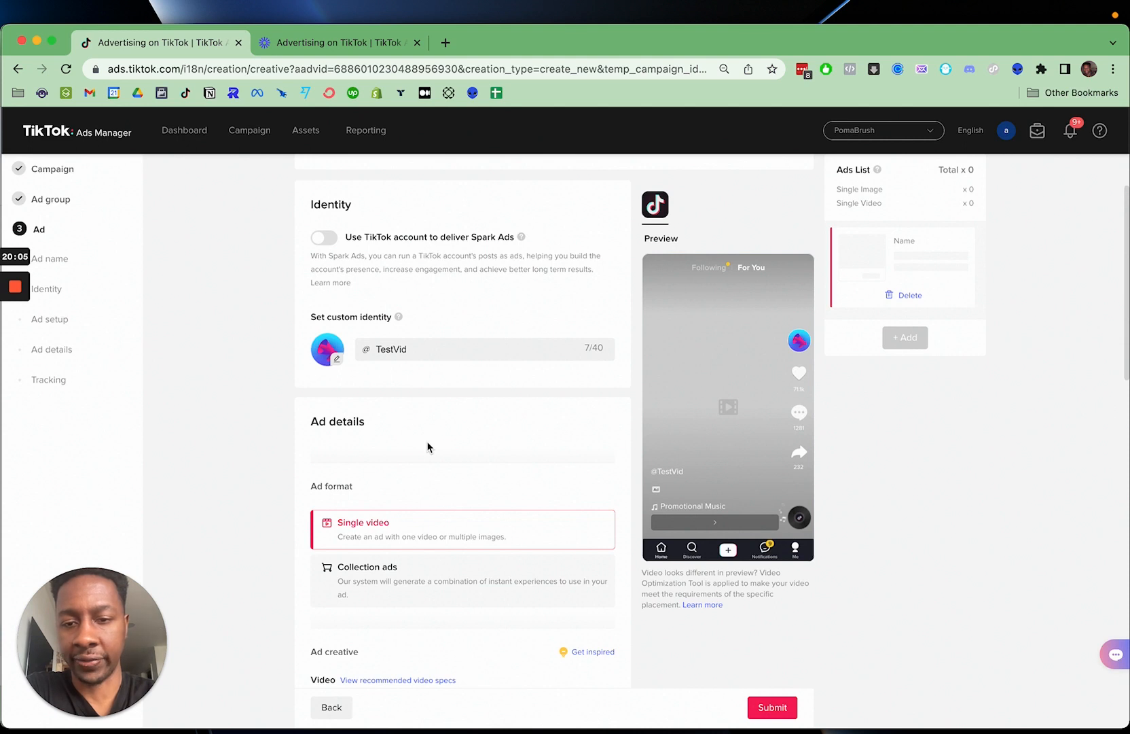
scroll(428, 446, down, 2)
scroll(396, 408, up, 2)
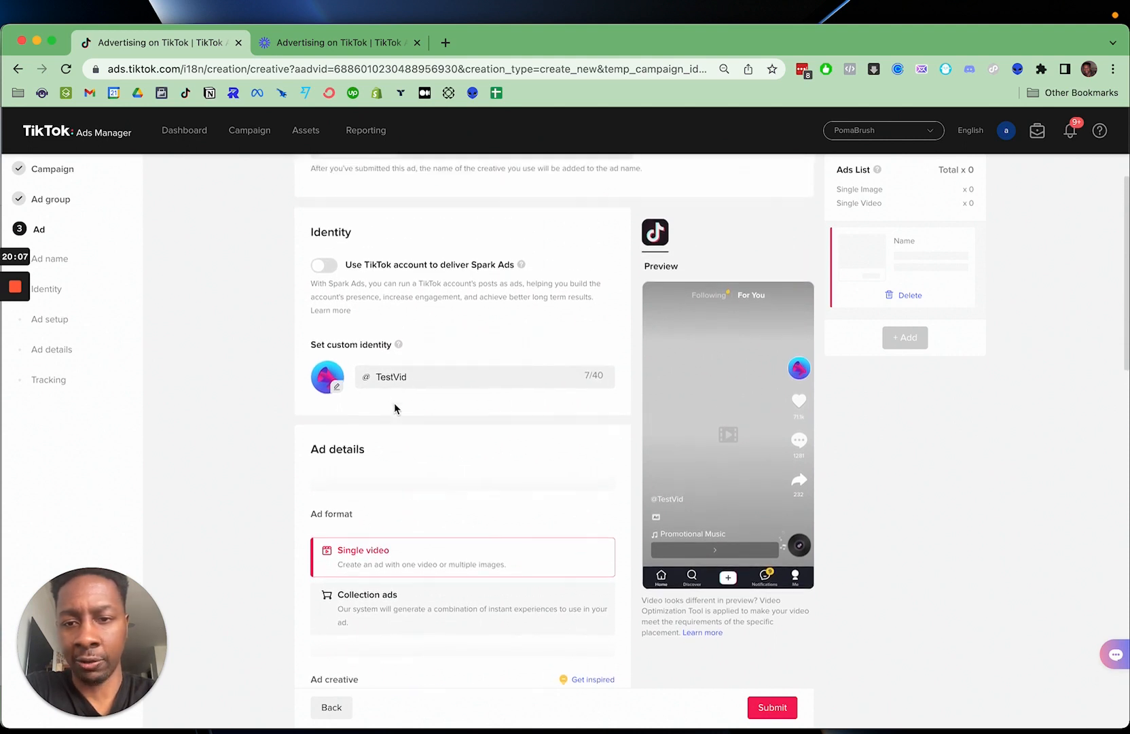
scroll(421, 420, down, 4)
scroll(421, 370, down, 4)
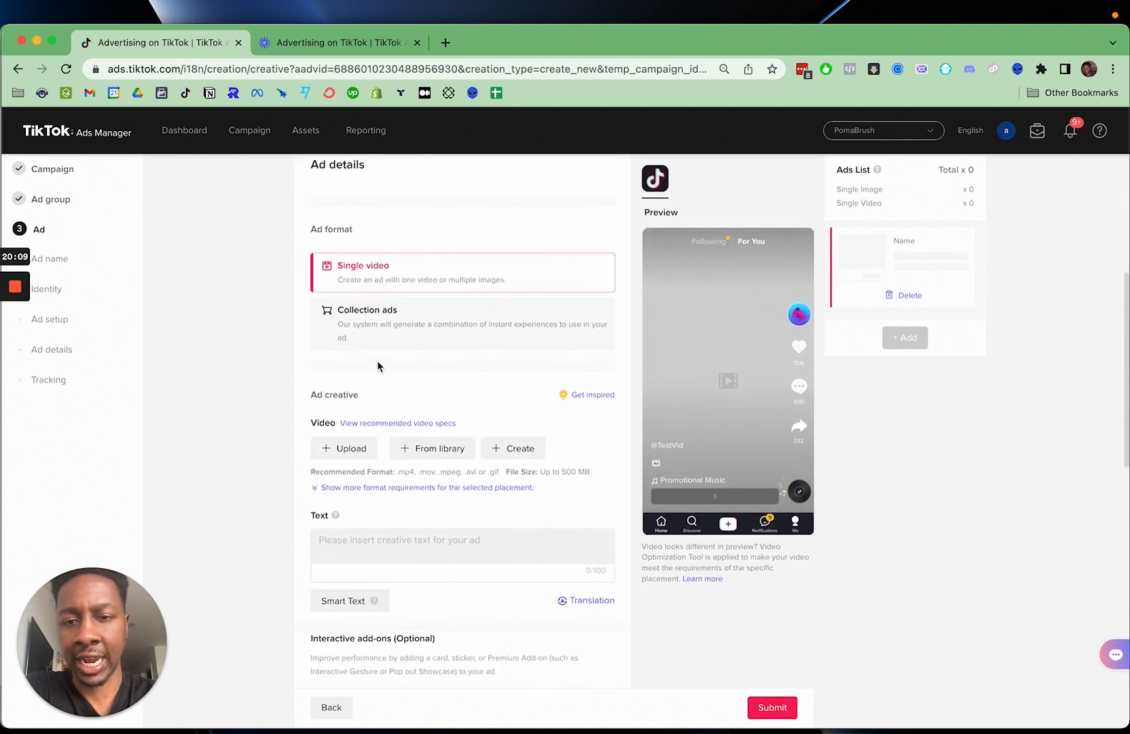
mouse_move(429, 321)
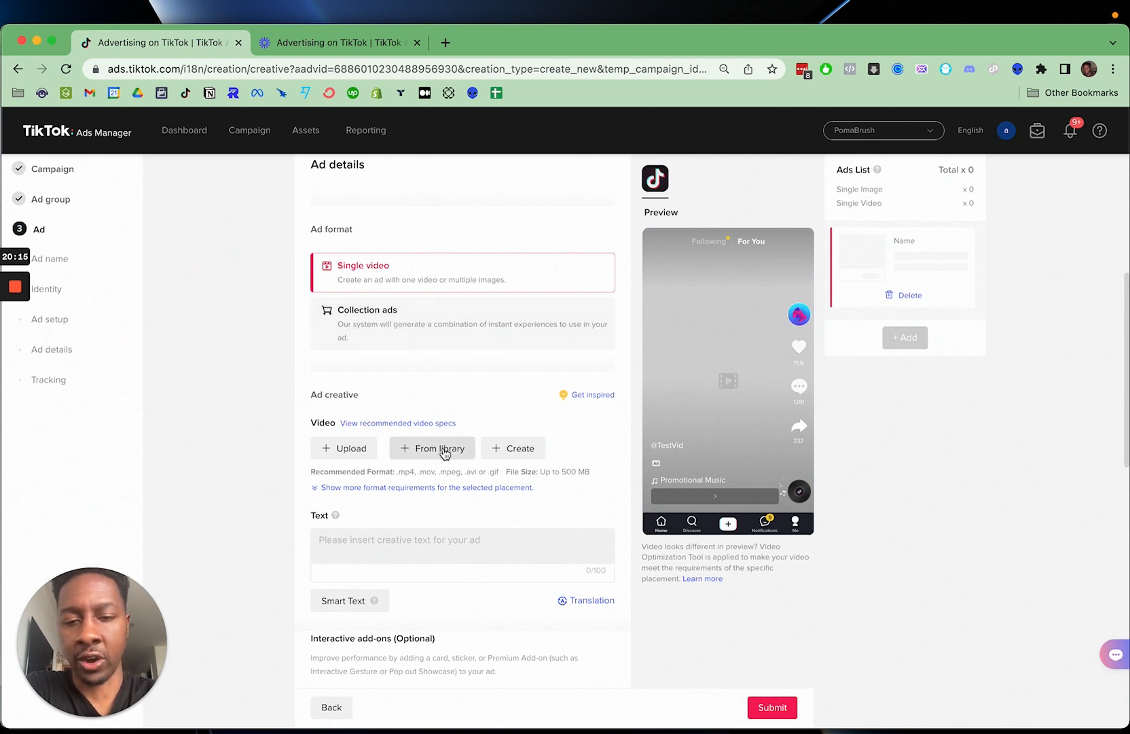
click(350, 448)
click(477, 299)
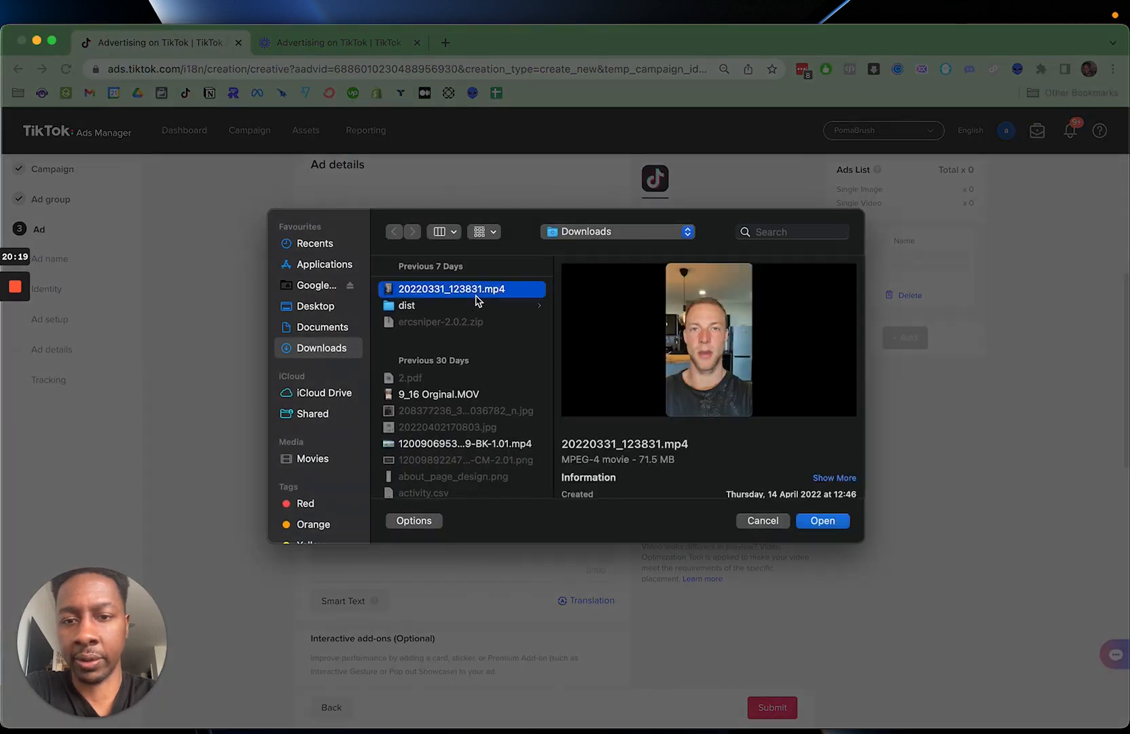
click(451, 396)
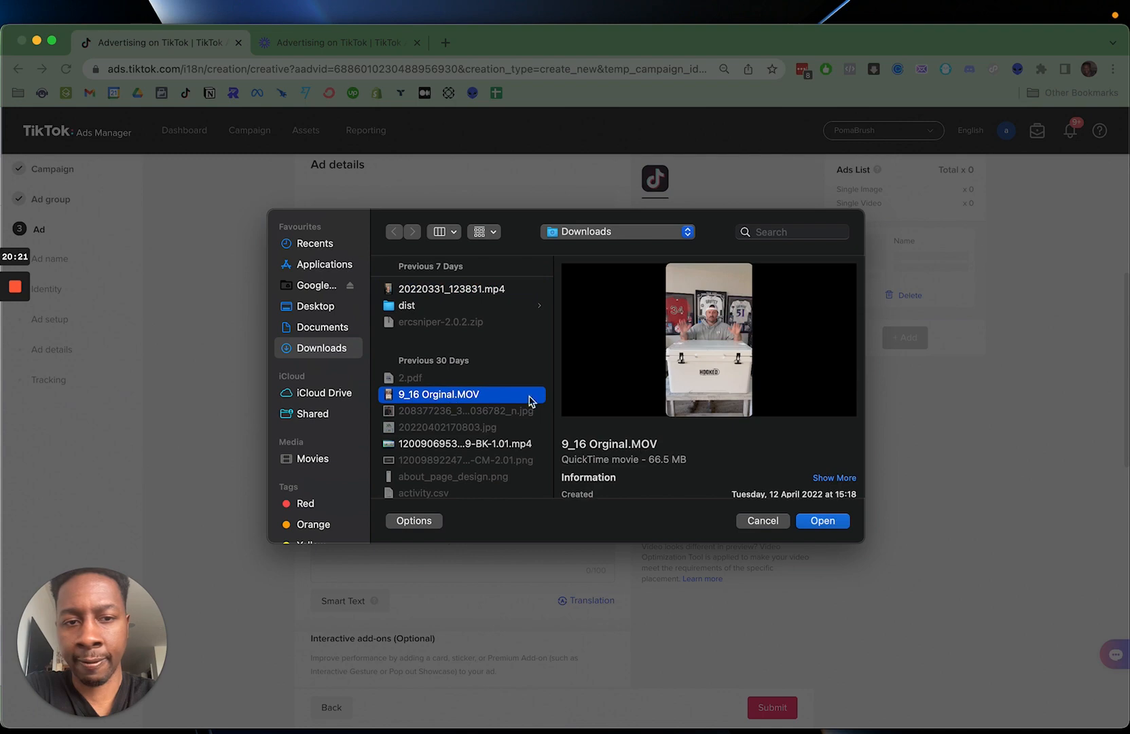
click(823, 521)
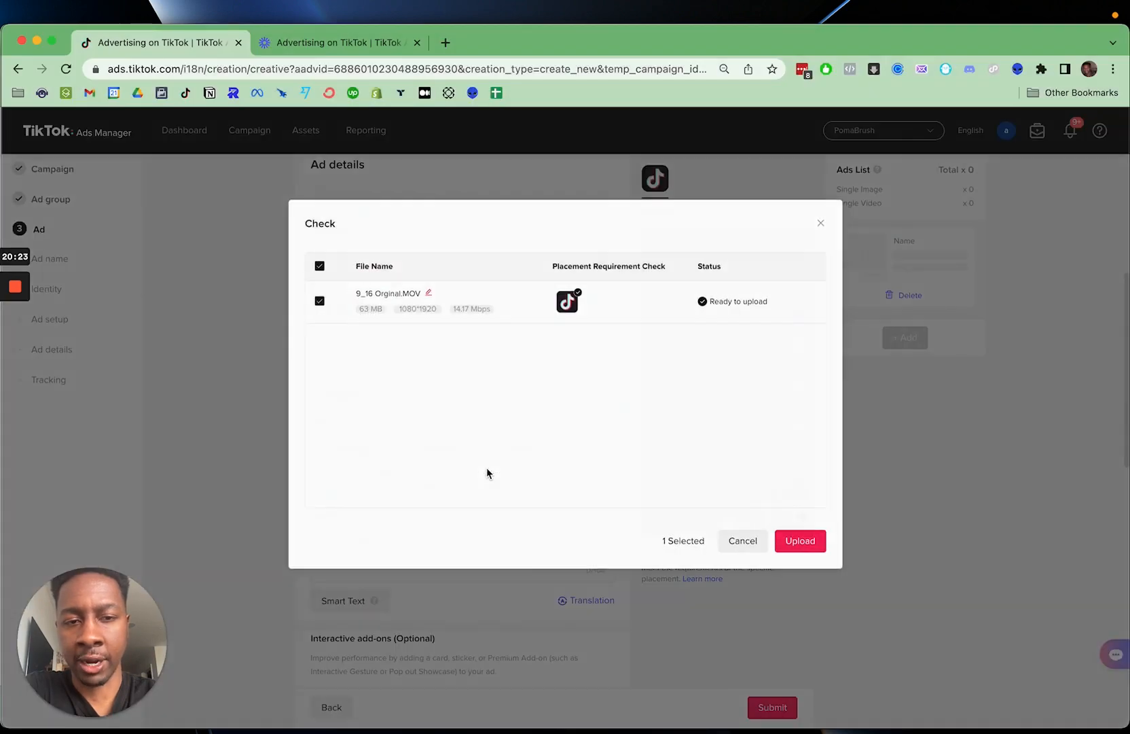
click(801, 541)
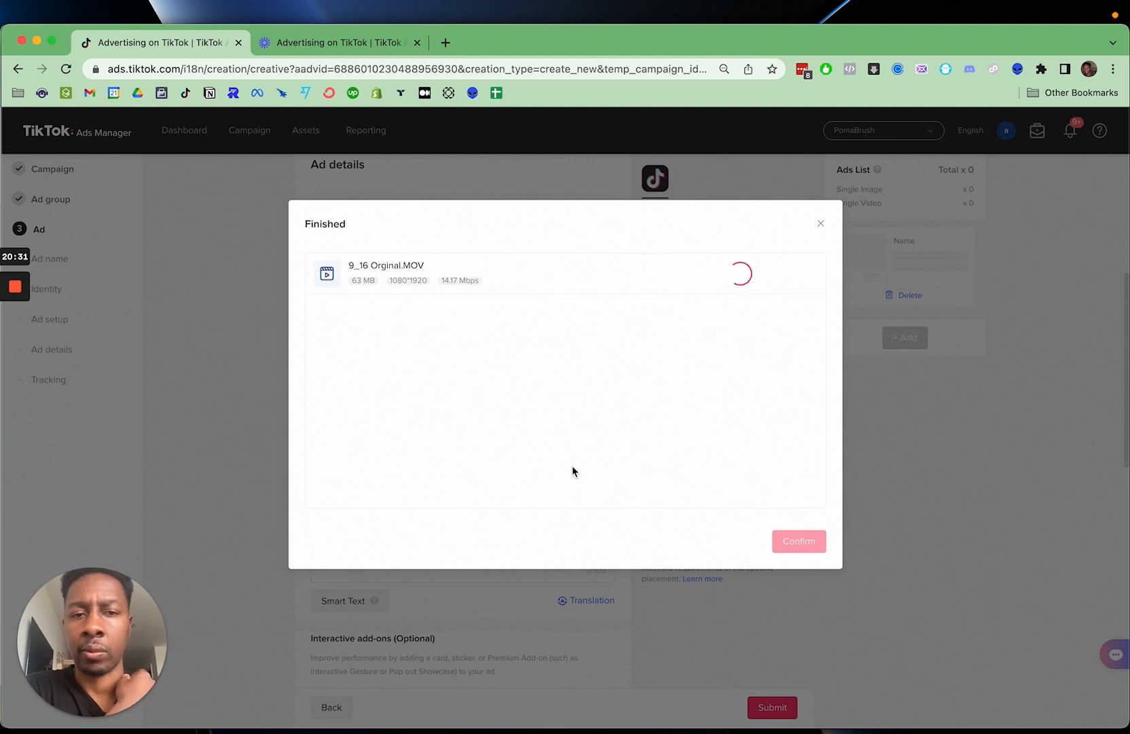
click(809, 541)
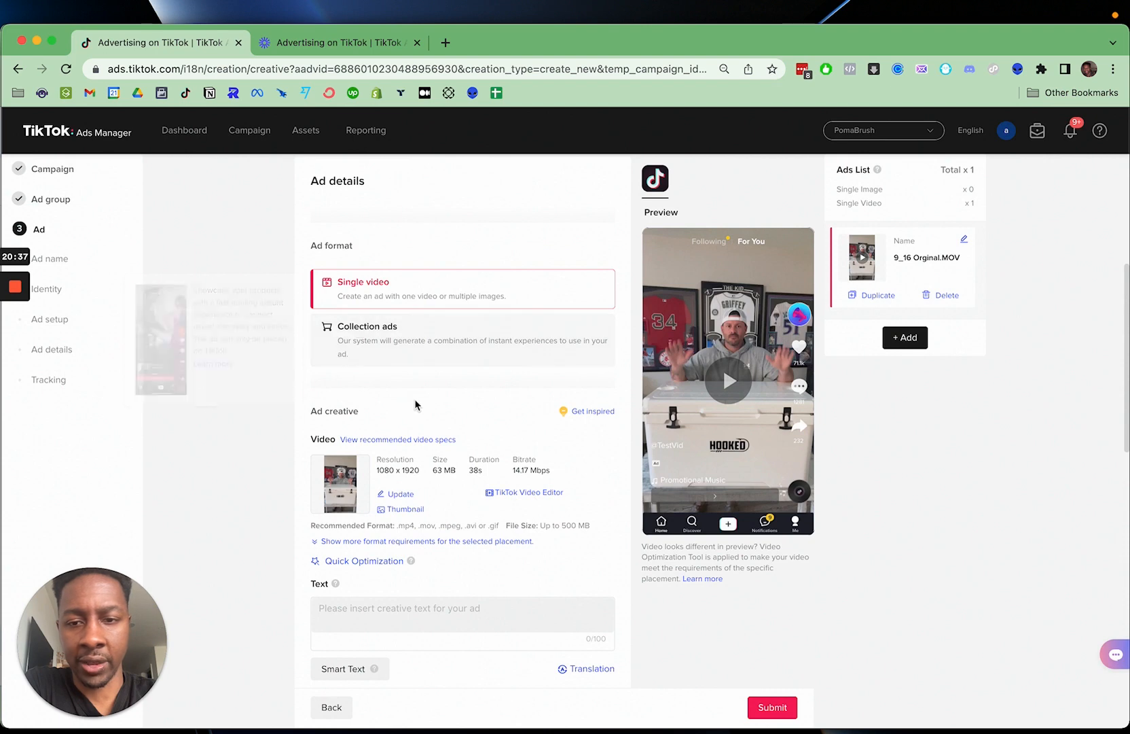
- Read the Smart Text explanation and place the cursor in the ad's creative text field
scroll(416, 404, down, 2)
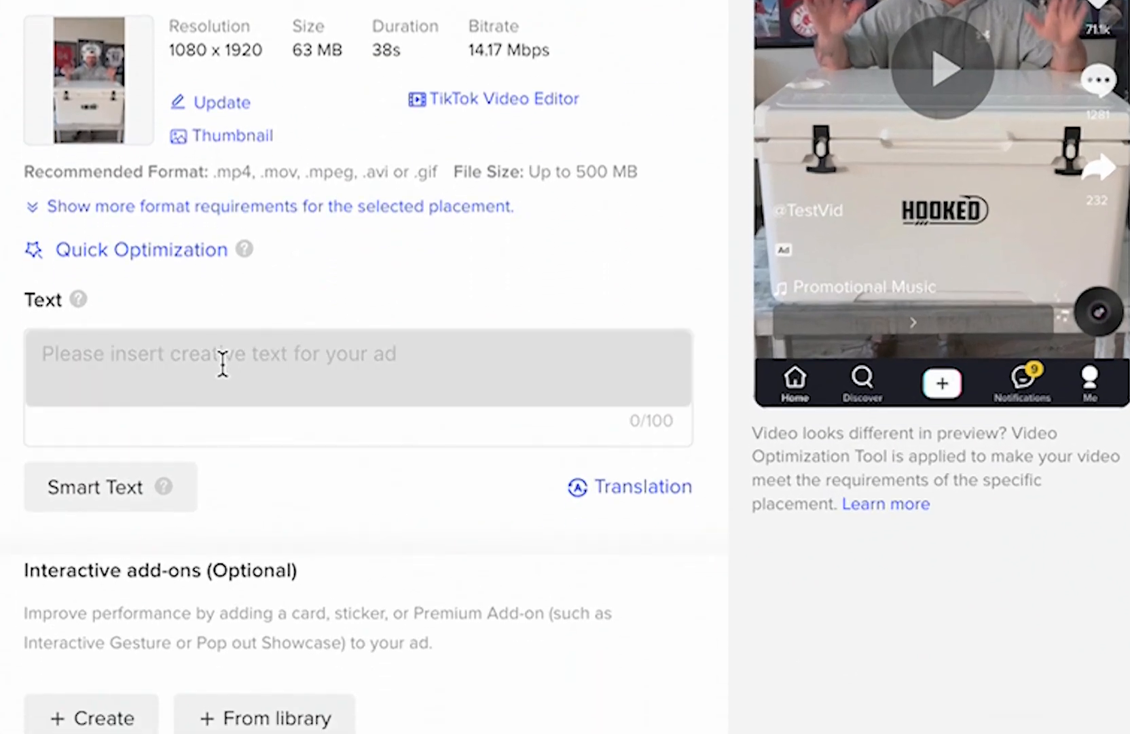
click(231, 360)
click(114, 488)
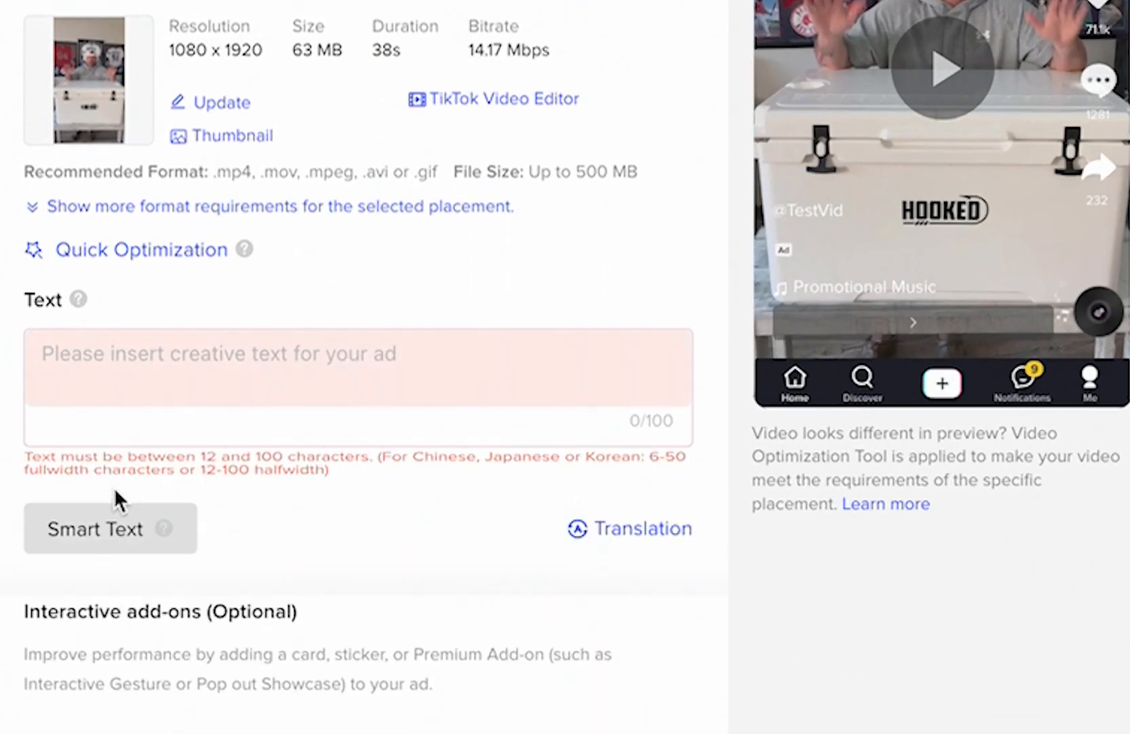
mouse_move(166, 529)
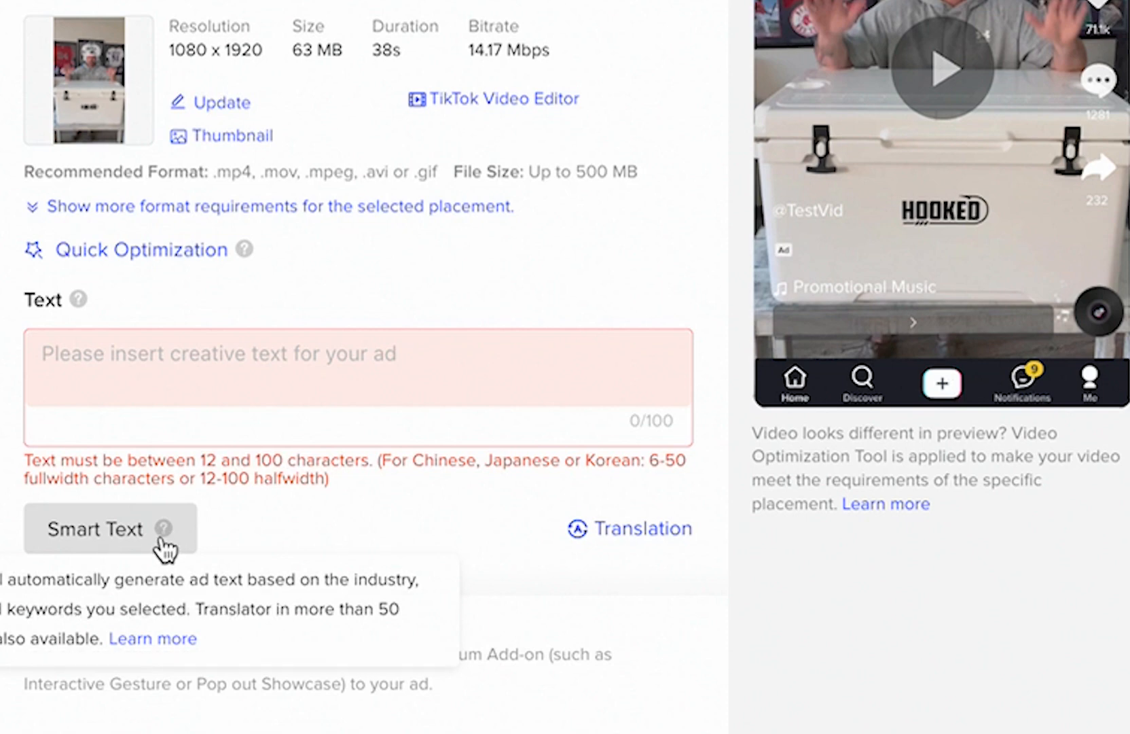
click(286, 370)
scroll(286, 370, down, 1)
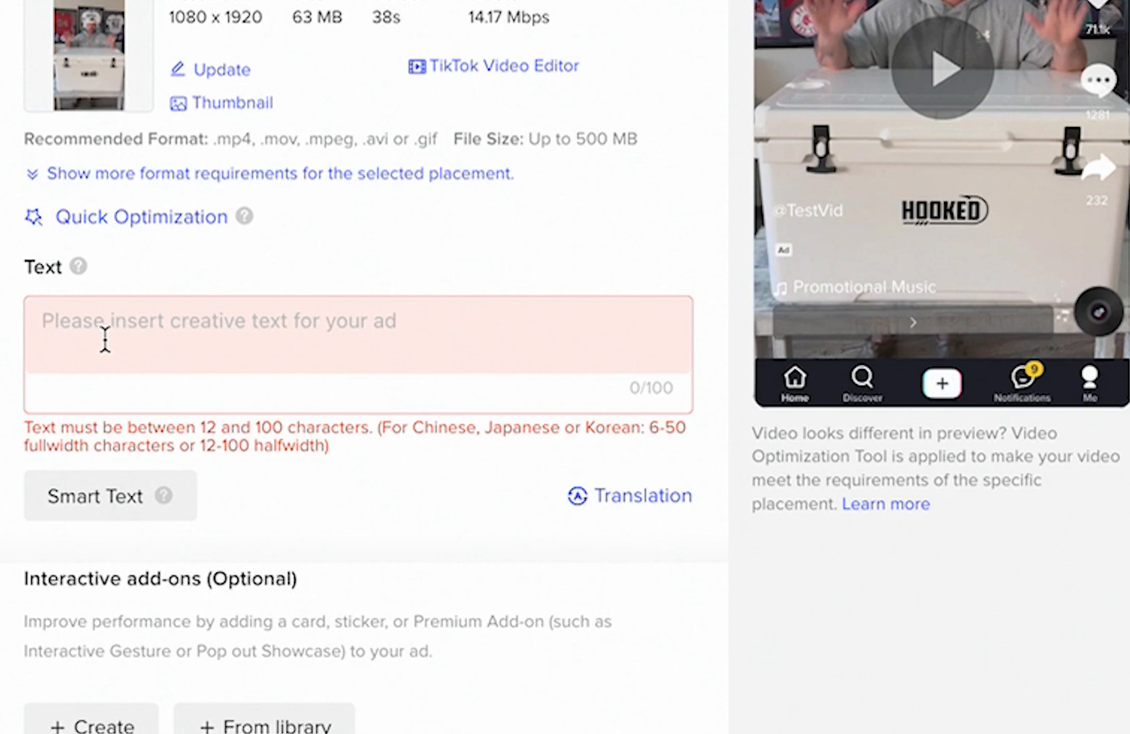
text(B)
key(BackSpace)
text(O)
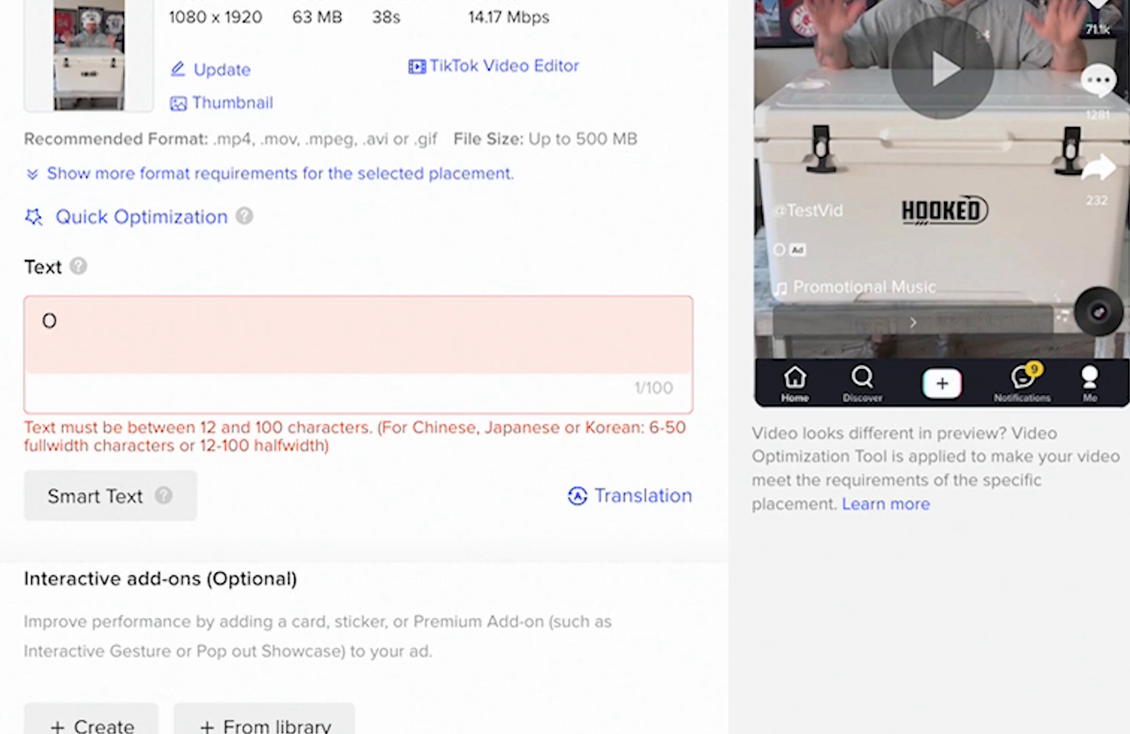
text(n)
key(BackSpace)
key(BackSpace)
text(tIK)
key(BackSpace)
key(BackSpace)
key(BackSpace)
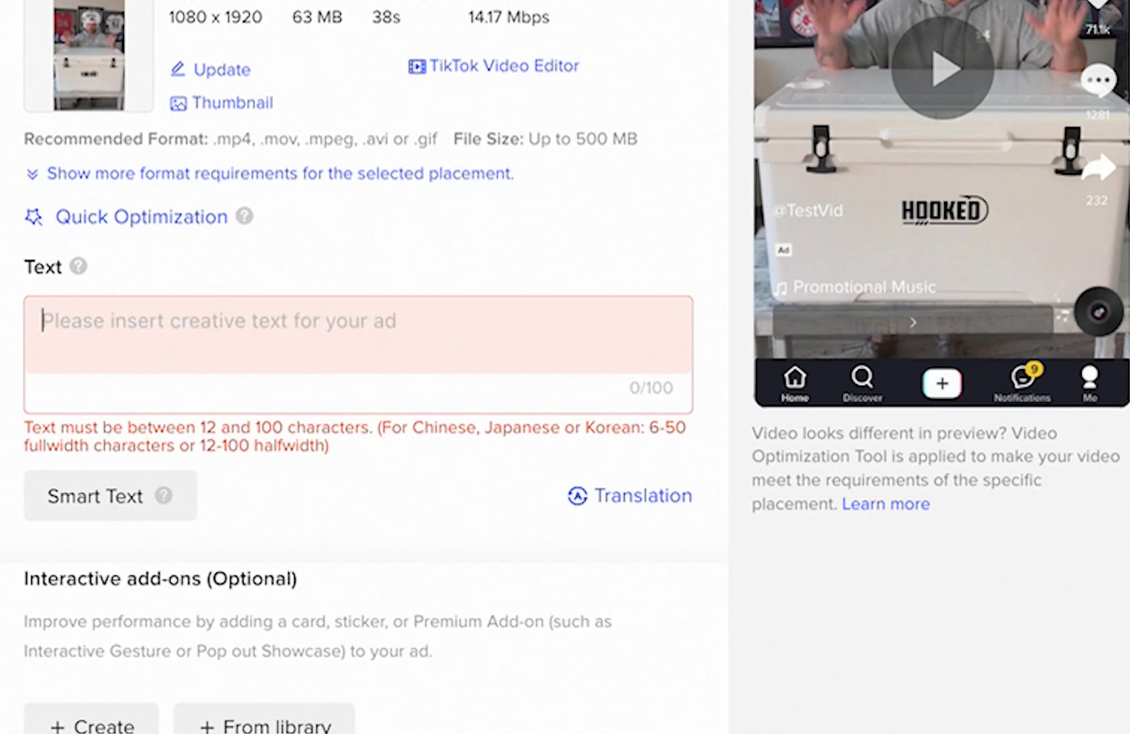
text(bE)
key(BackSpace)
key(BackSpace)
- Enter "Best Cooler To Purchase For Summer..." as the ad's creative text
text(B)
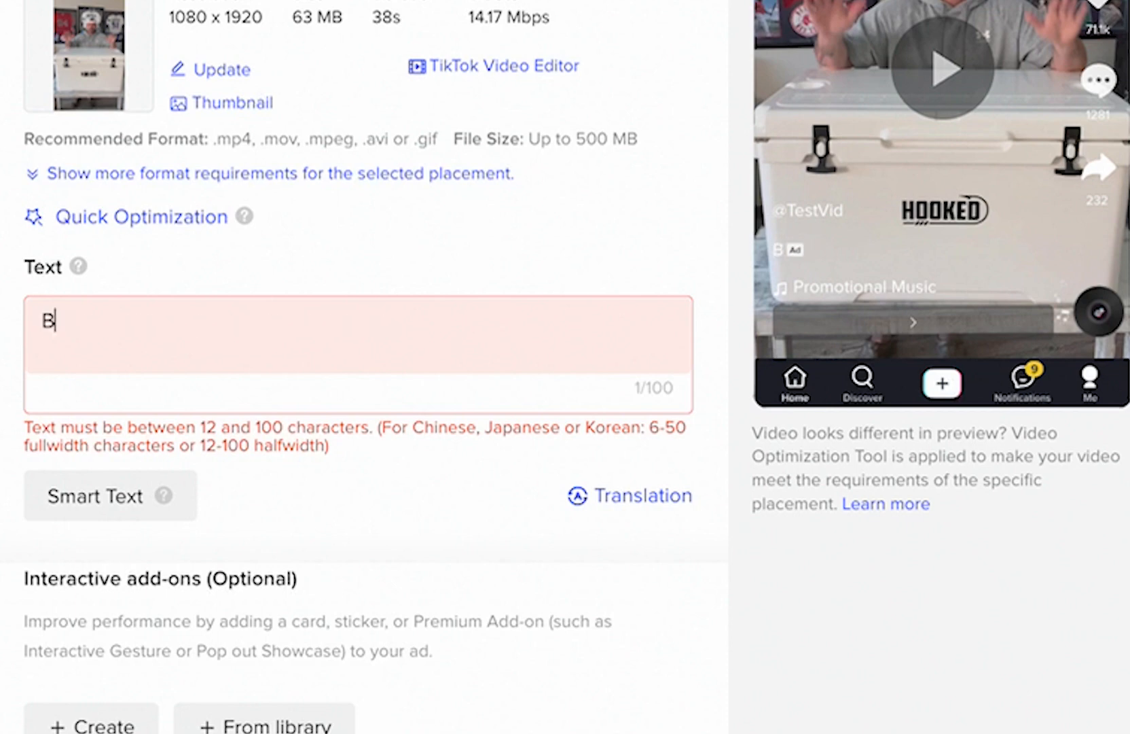
text(est Coole)
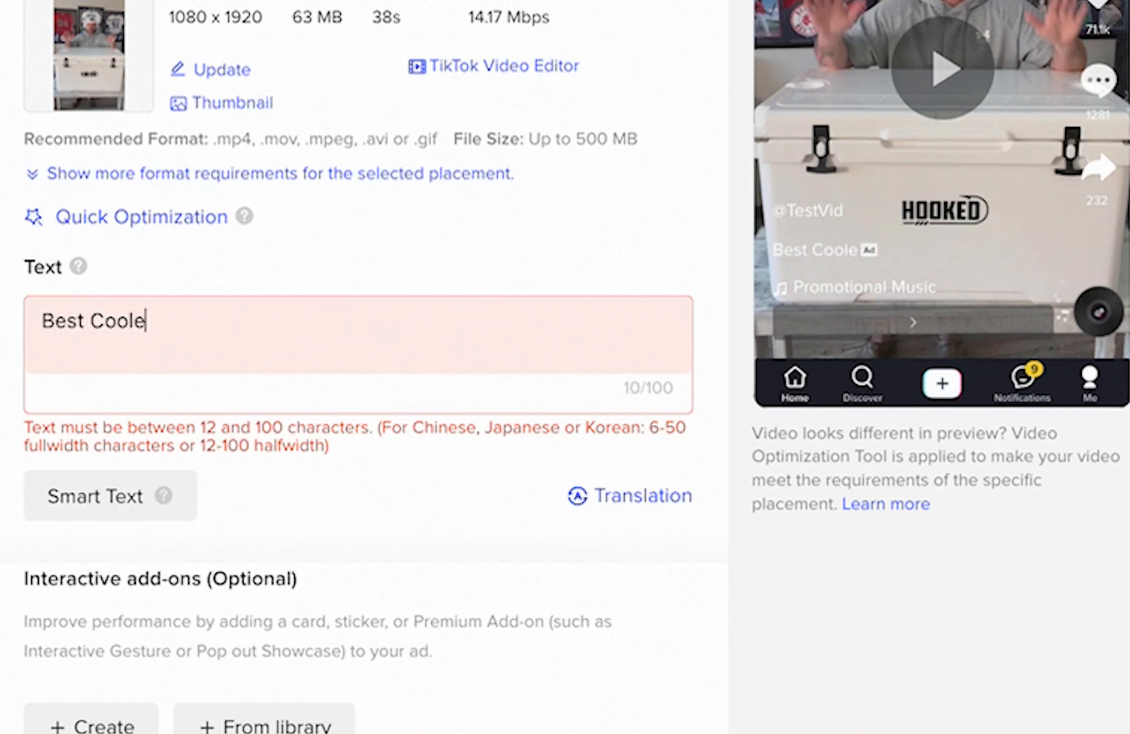
text(r To Pu)
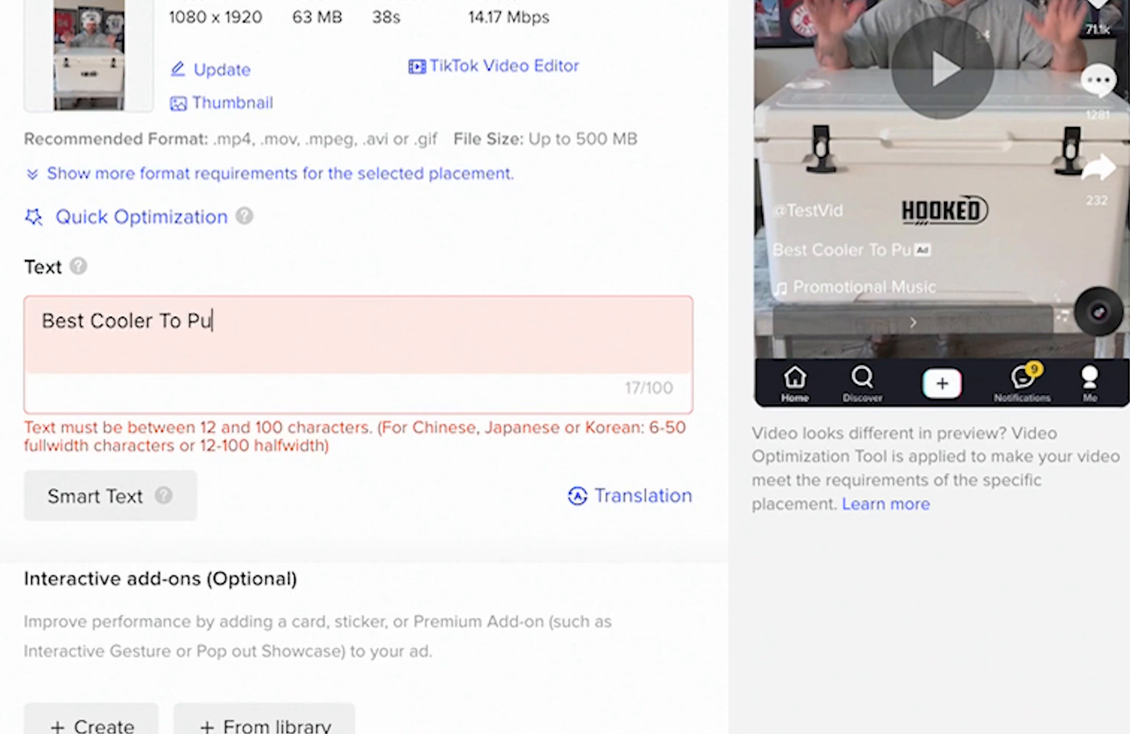
text(rchase For Sume)
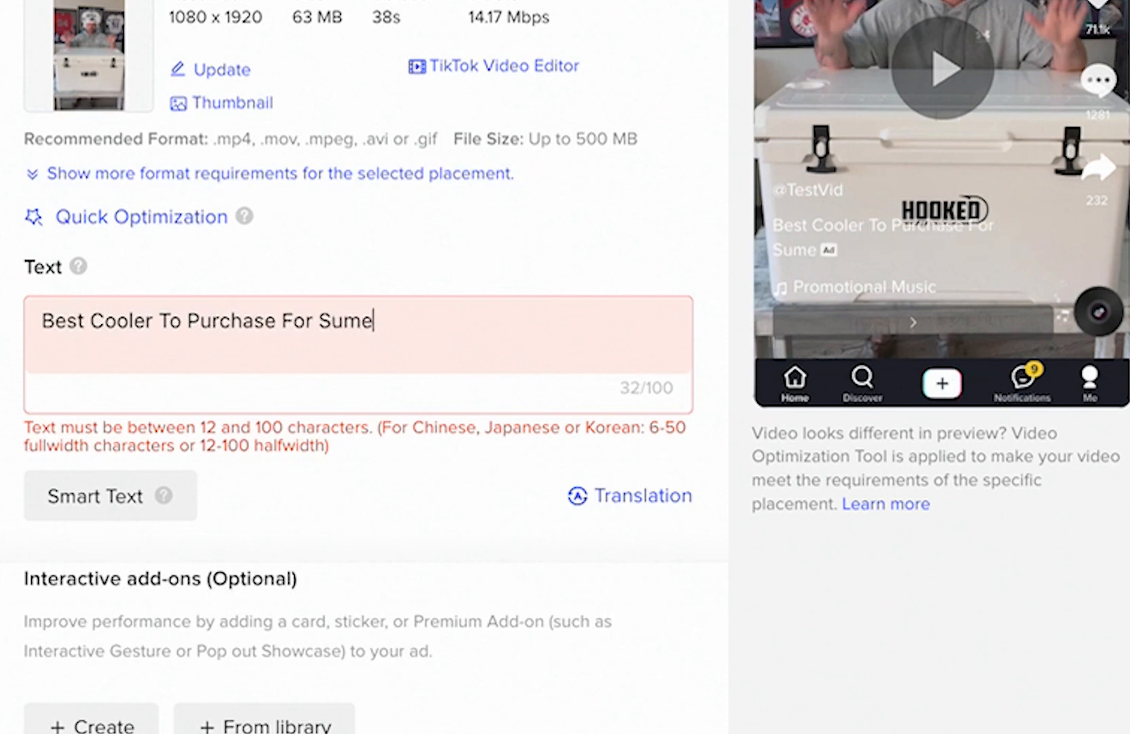
key(BackSpace)
text(mer...)
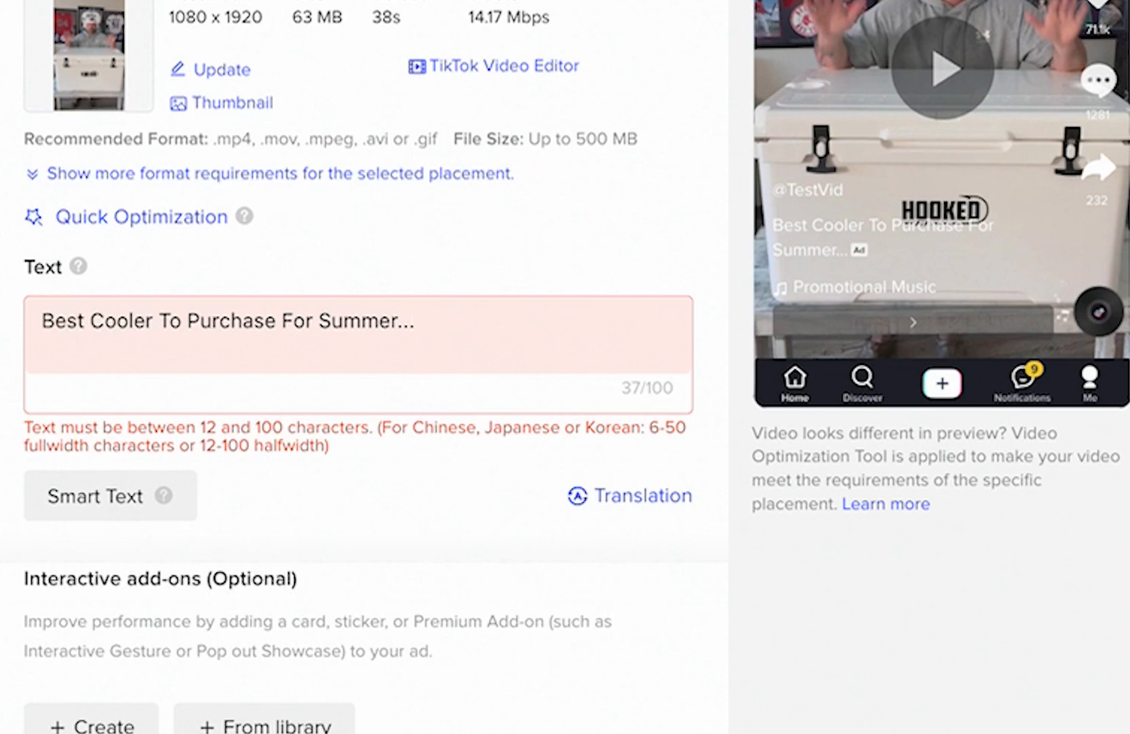
- Switch the call to action from Dynamic to Standard and use Shop now as its text
scroll(136, 292, down, 6)
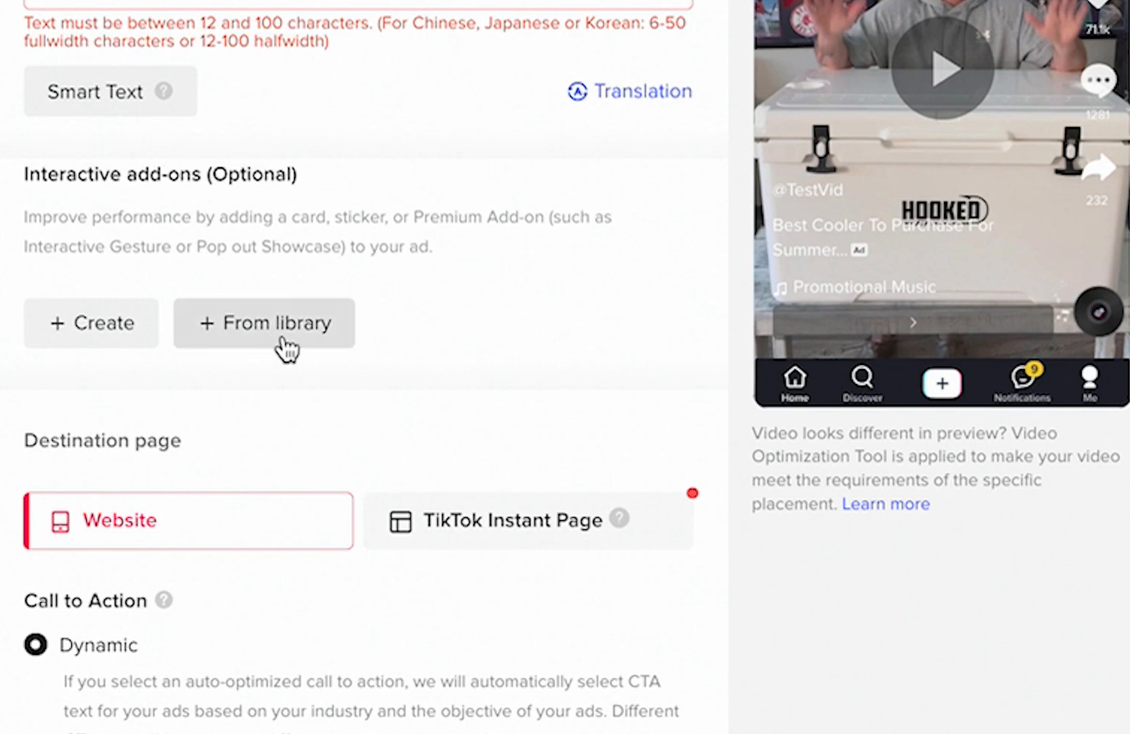
scroll(306, 282, down, 2)
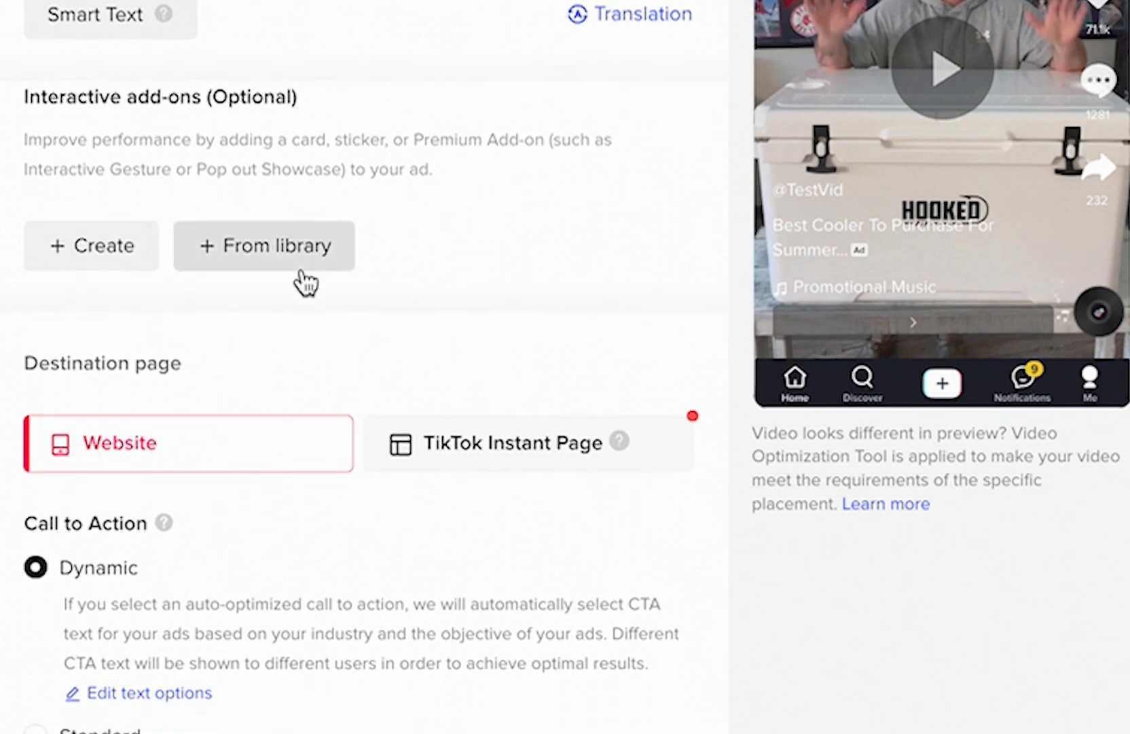
scroll(306, 282, down, 5)
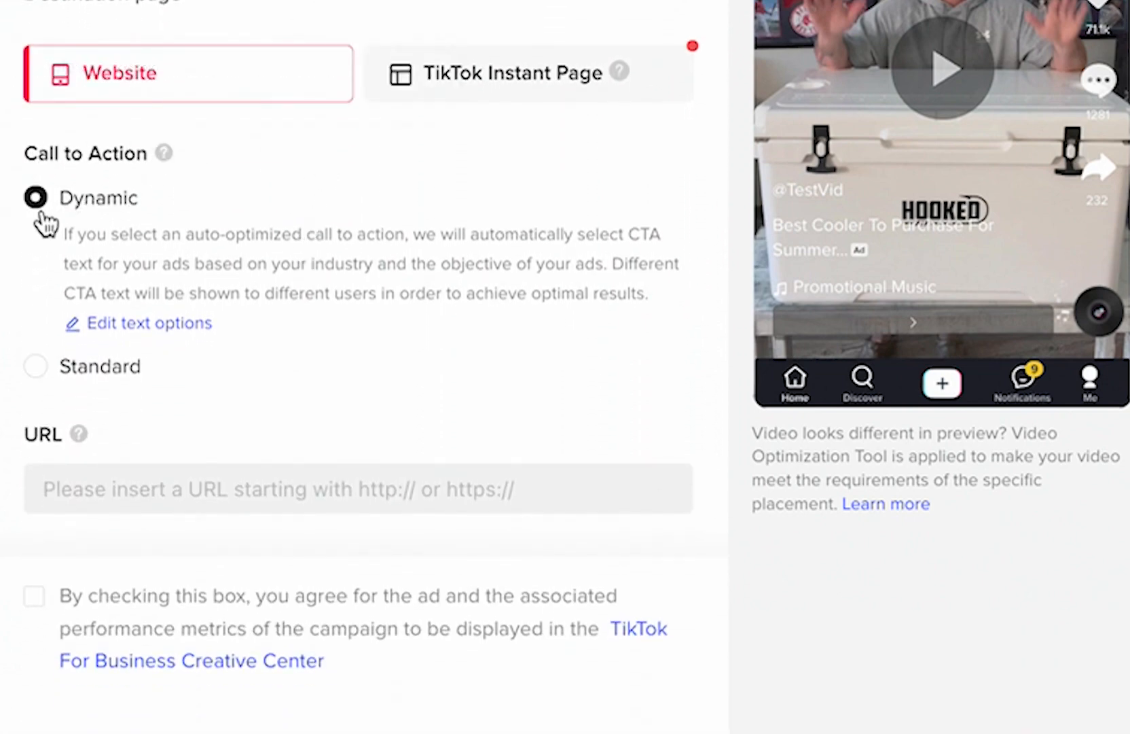
click(41, 373)
scroll(354, 237, down, 2)
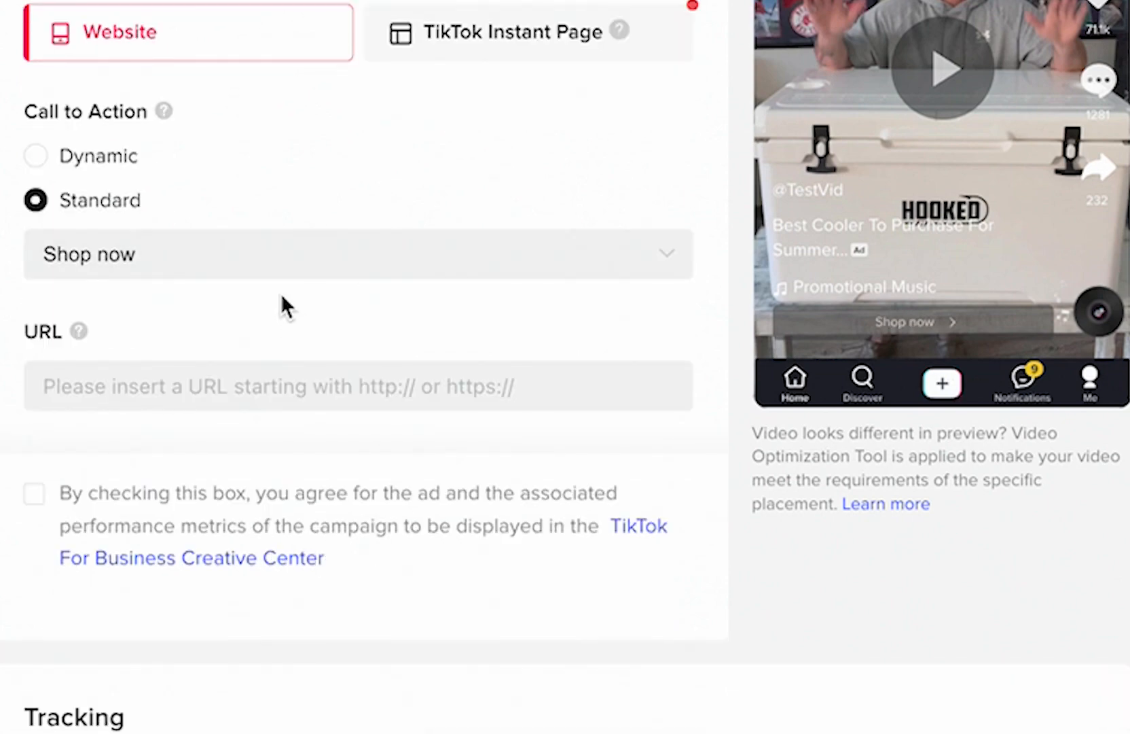
click(543, 255)
scroll(409, 476, down, 6)
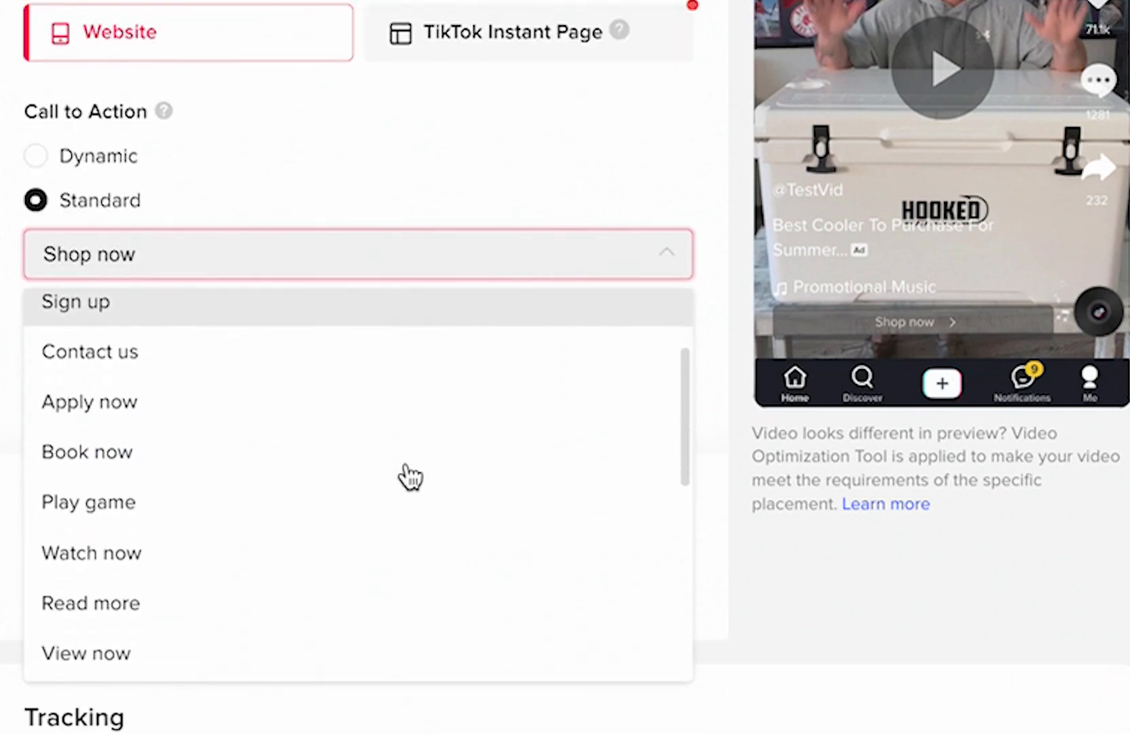
scroll(409, 477, up, 6)
click(293, 437)
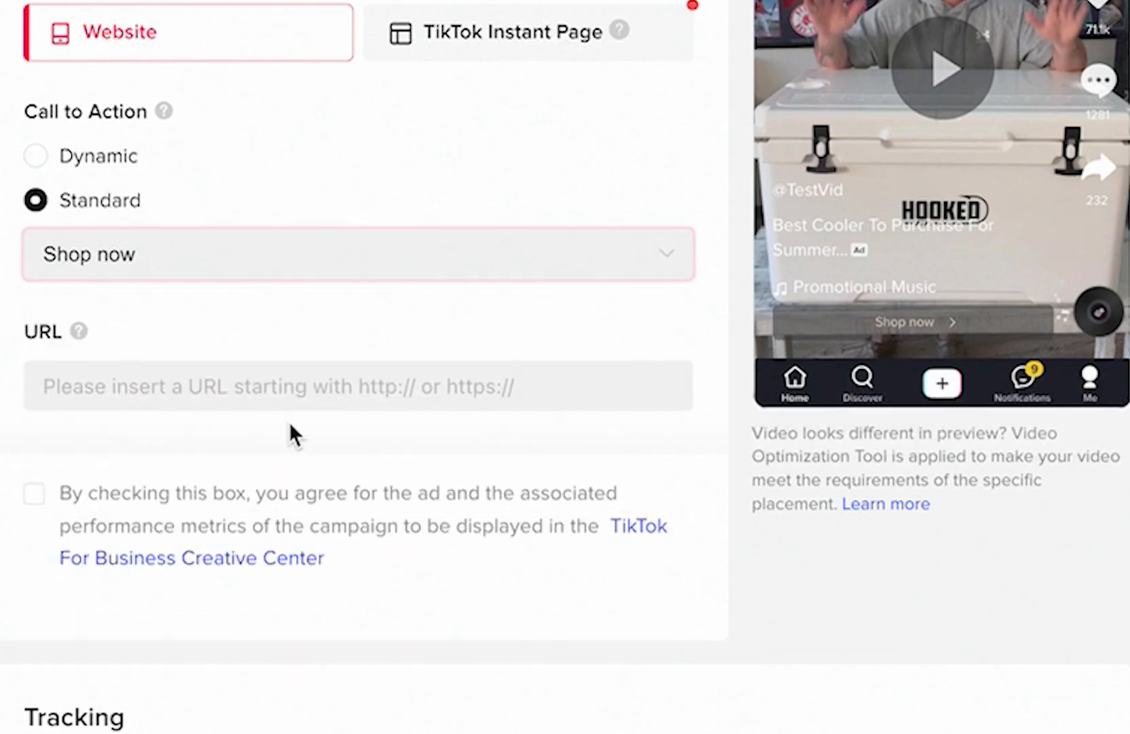
scroll(243, 219, down, 3)
click(156, 156)
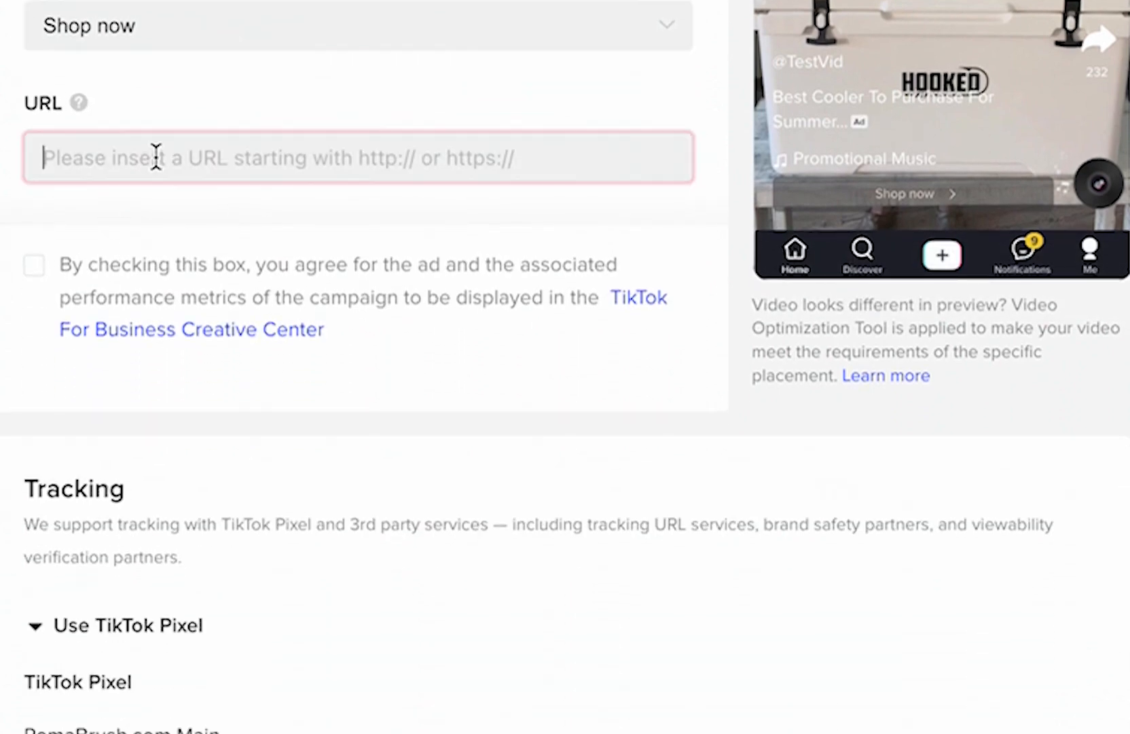
click(192, 95)
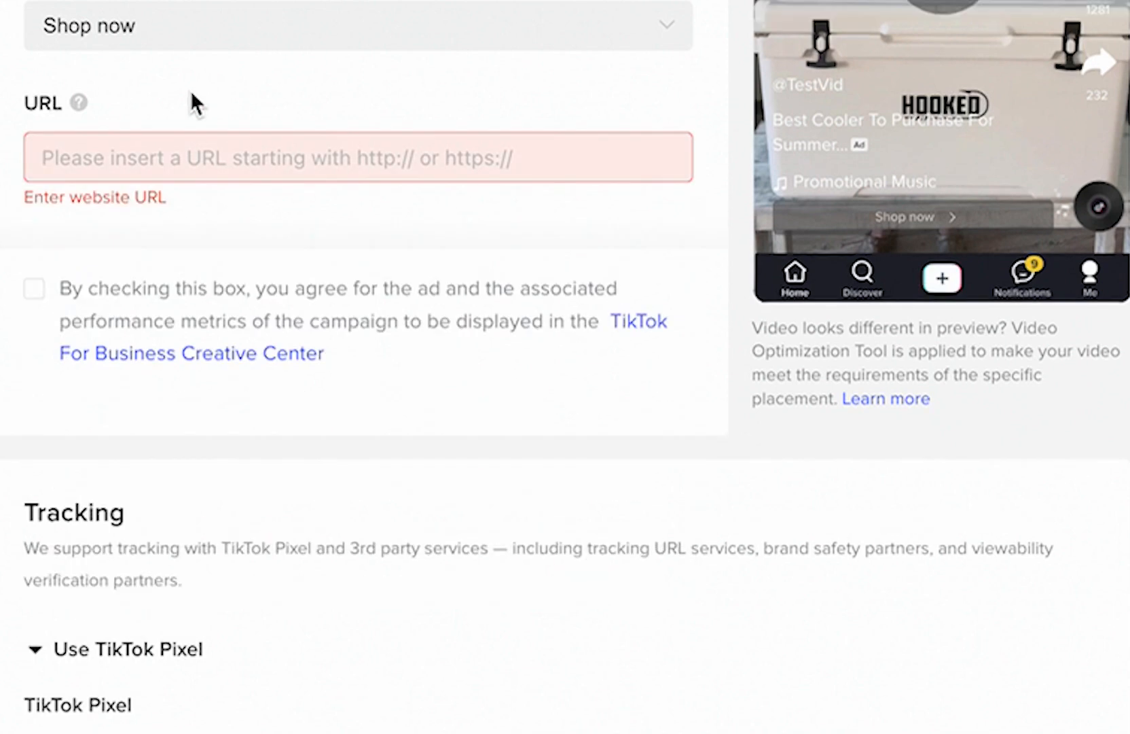
click(192, 143)
click(172, 250)
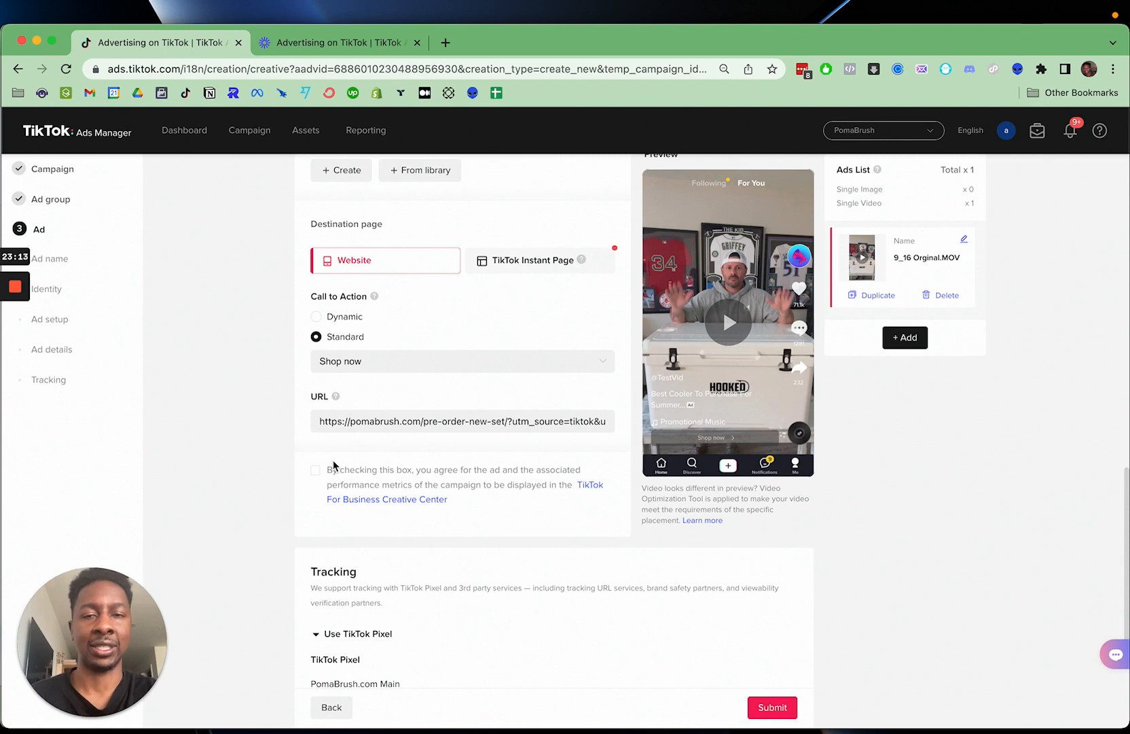
scroll(396, 470, down, 5)
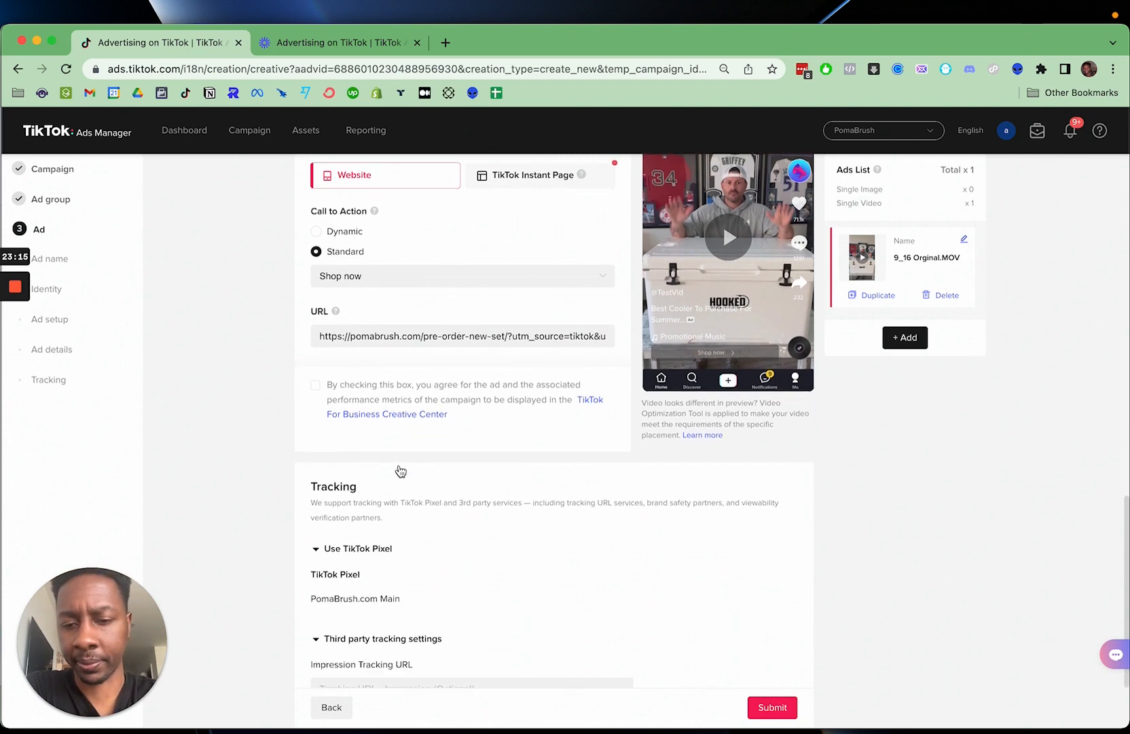
scroll(339, 441, down, 1)
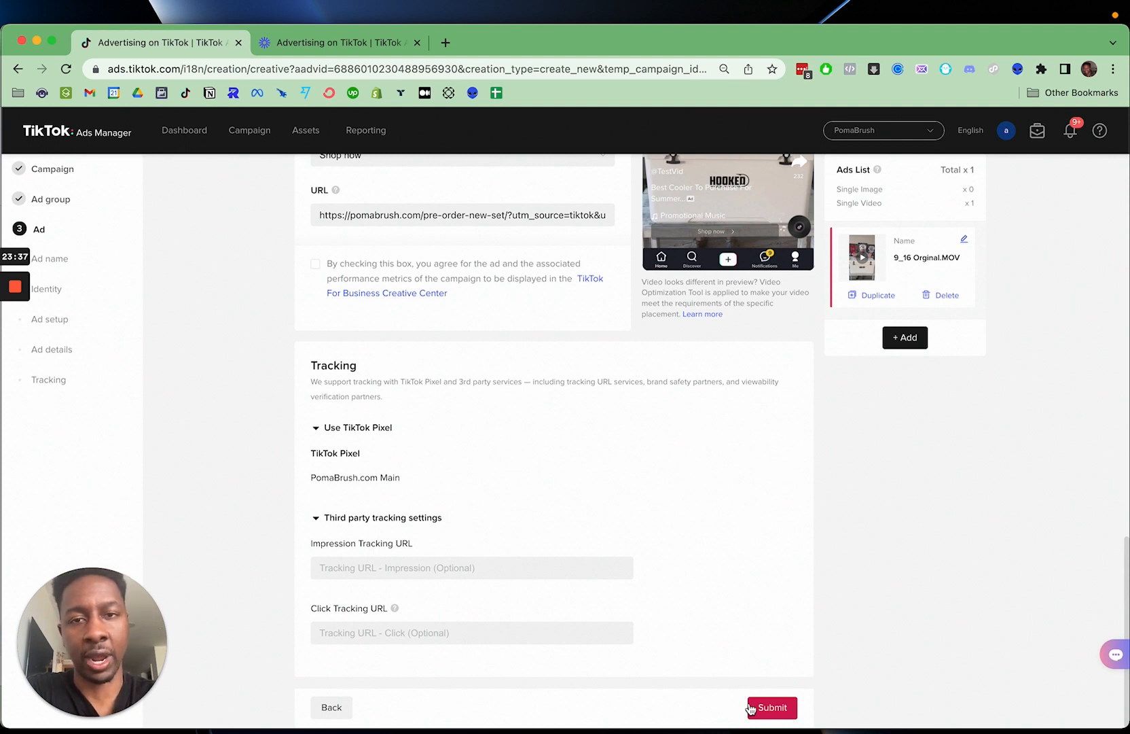
mouse_move(4, 239)
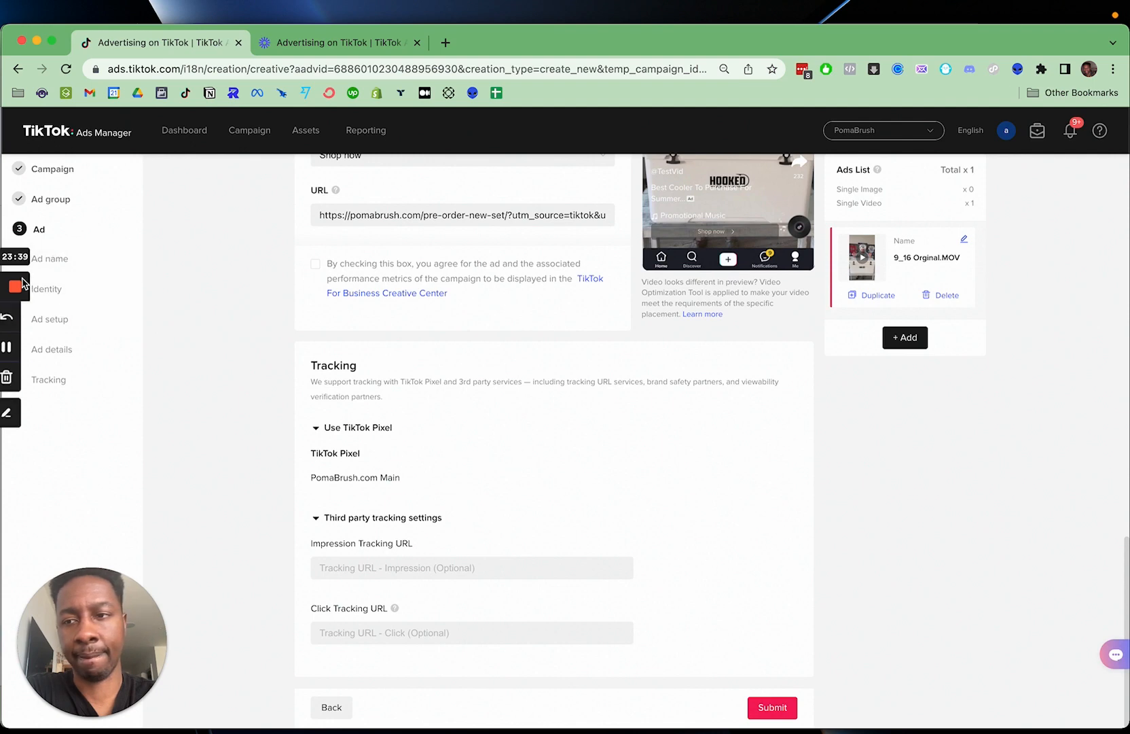